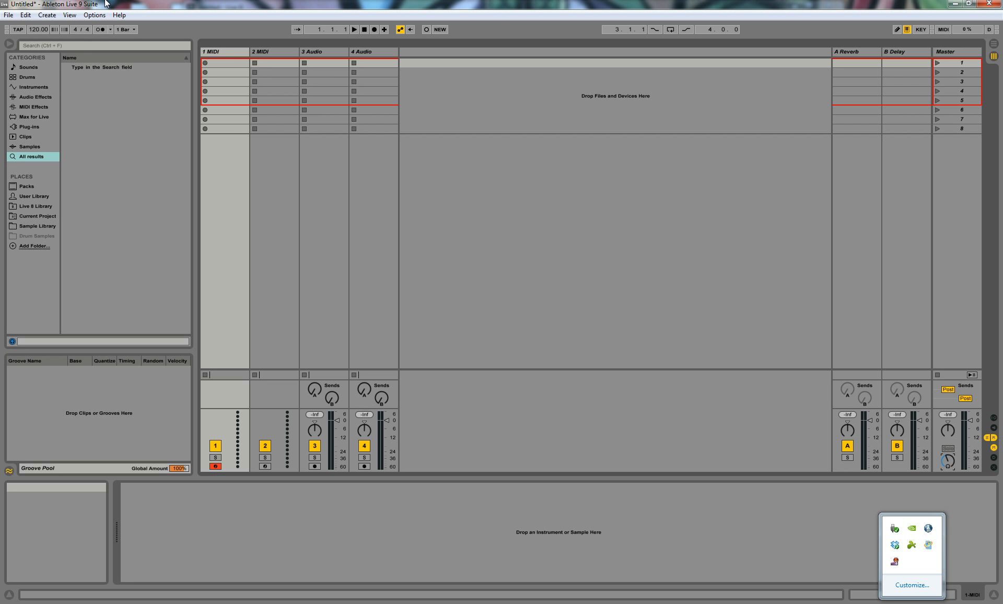
Search the browser for "Operator" and load the Operator instrument onto the first MIDI track.
{"action": "key", "text": "ctrl+f"}
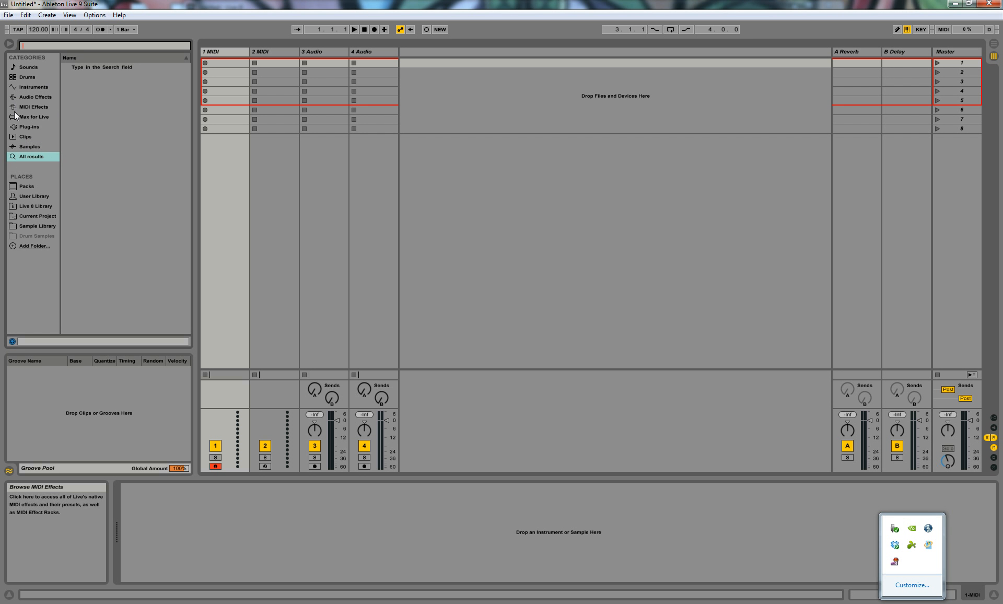
{"action": "type", "text": "Operator"}
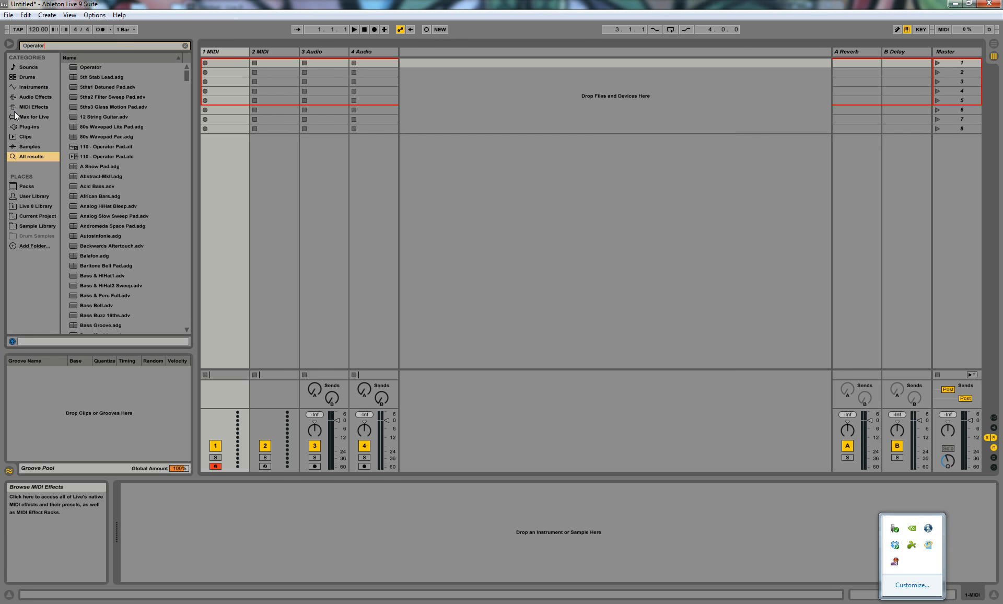
{"action": "key", "text": "Down"}
{"action": "key", "text": "Down"}
{"action": "key", "text": "Up"}
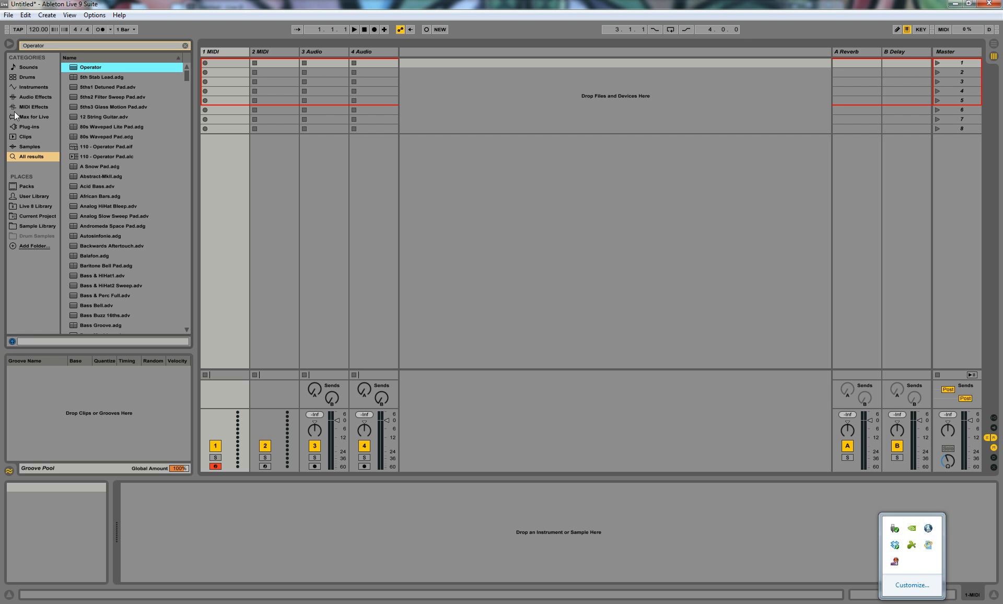
{"action": "key", "text": "Down"}
{"action": "key", "text": "Down"}
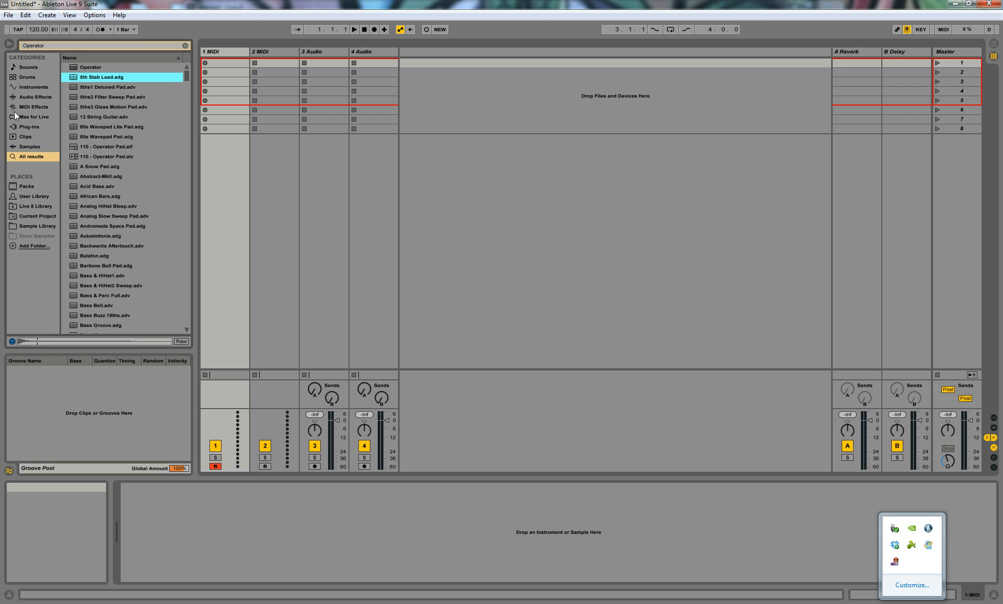
{"action": "key", "text": "Up"}
{"action": "key", "text": "Up"}
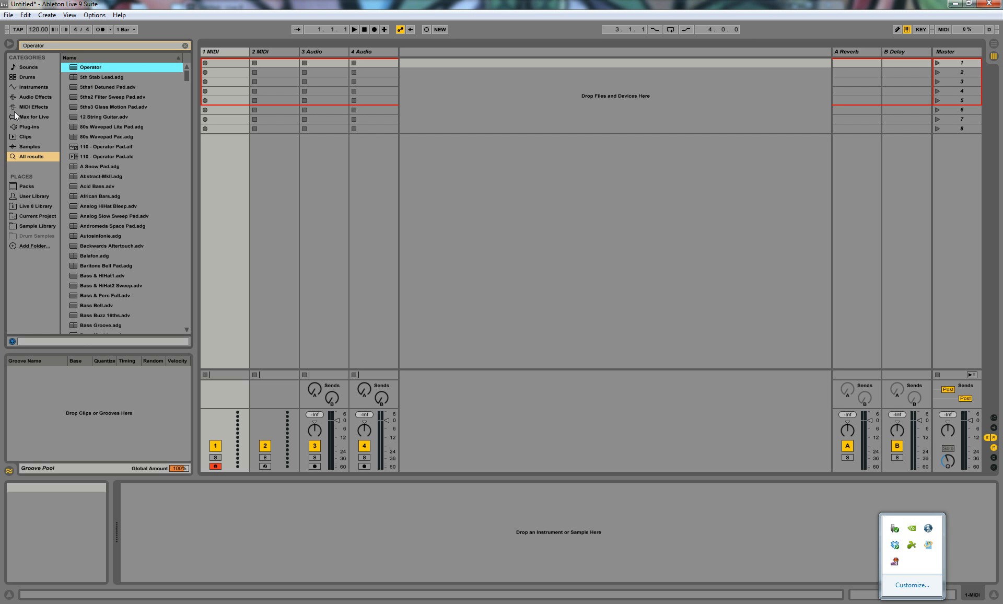
{"action": "key", "text": "Down"}
{"action": "key", "text": "Down"}
{"action": "key", "text": "Down"}
{"action": "key", "text": "Up"}
{"action": "key", "text": "Up"}
{"action": "key", "text": "Up"}
{"action": "key", "text": "Return"}
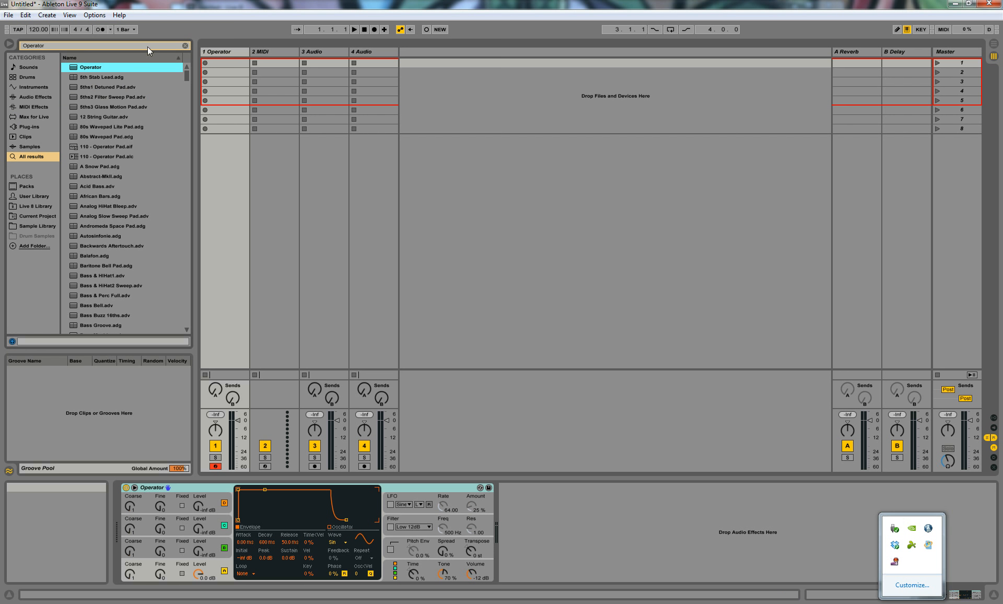
Look through the browser categories between All results and Clips, then return to the Operator search results.
{"action": "key", "text": "Left"}
{"action": "key", "text": "Up"}
{"action": "key", "text": "Up"}
{"action": "key", "text": "Up"}
{"action": "key", "text": "Up"}
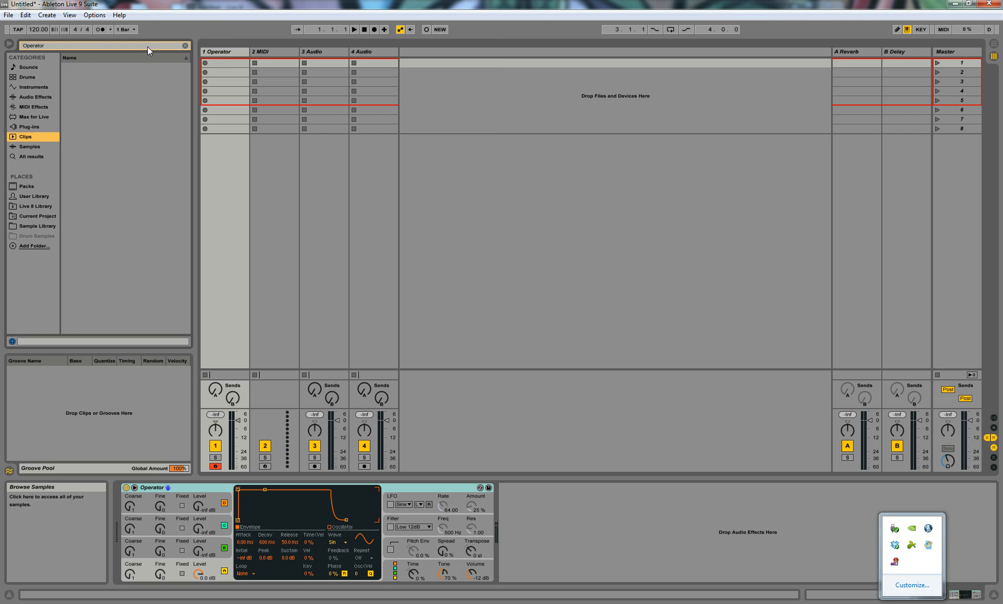
{"action": "key", "text": "Down"}
{"action": "key", "text": "Down"}
{"action": "key", "text": "Down"}
{"action": "key", "text": "Down"}
{"action": "key", "text": "Right"}
{"action": "key", "text": "Down"}
{"action": "key", "text": "Down"}
{"action": "key", "text": "Up"}
{"action": "key", "text": "Up"}
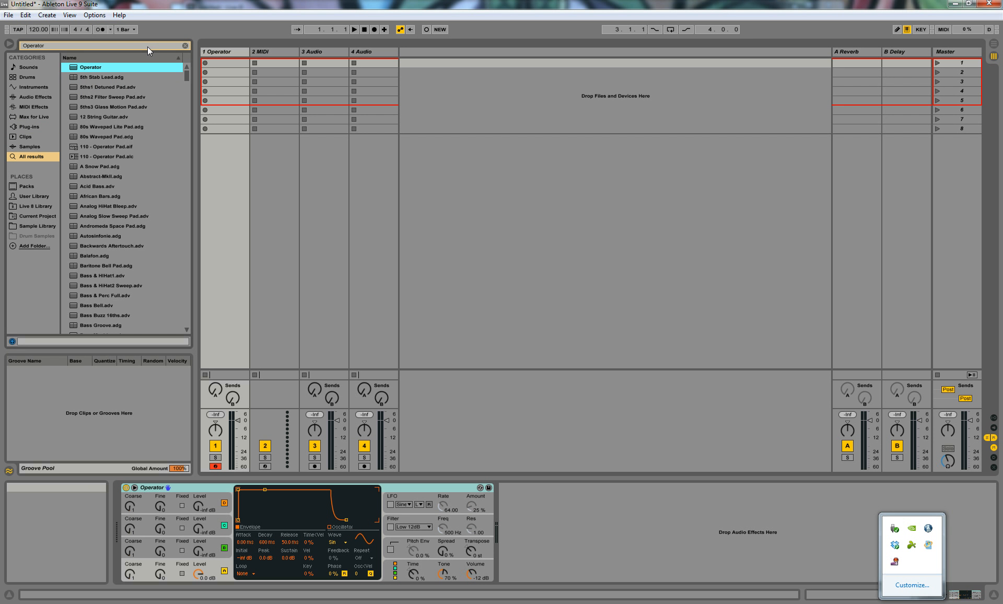
{"action": "key", "text": "Down"}
{"action": "key", "text": "Down"}
{"action": "key", "text": "Up"}
{"action": "key", "text": "Up"}
{"action": "key", "text": "Left"}
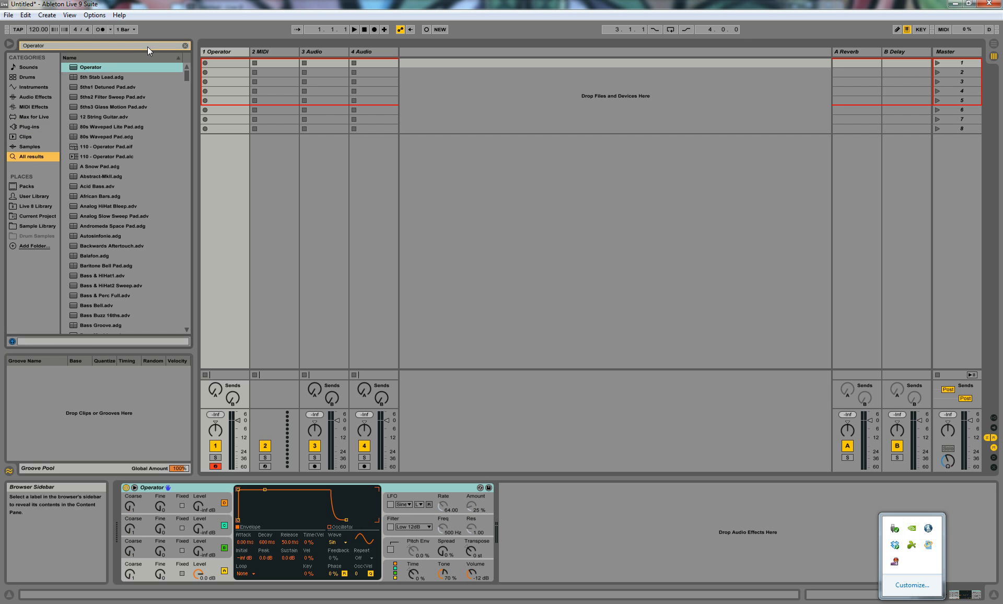
{"action": "key", "text": "Right"}
{"action": "key", "text": "Left"}
{"action": "key", "text": "Right"}
{"action": "key", "text": "Left"}
{"action": "key", "text": "Right"}
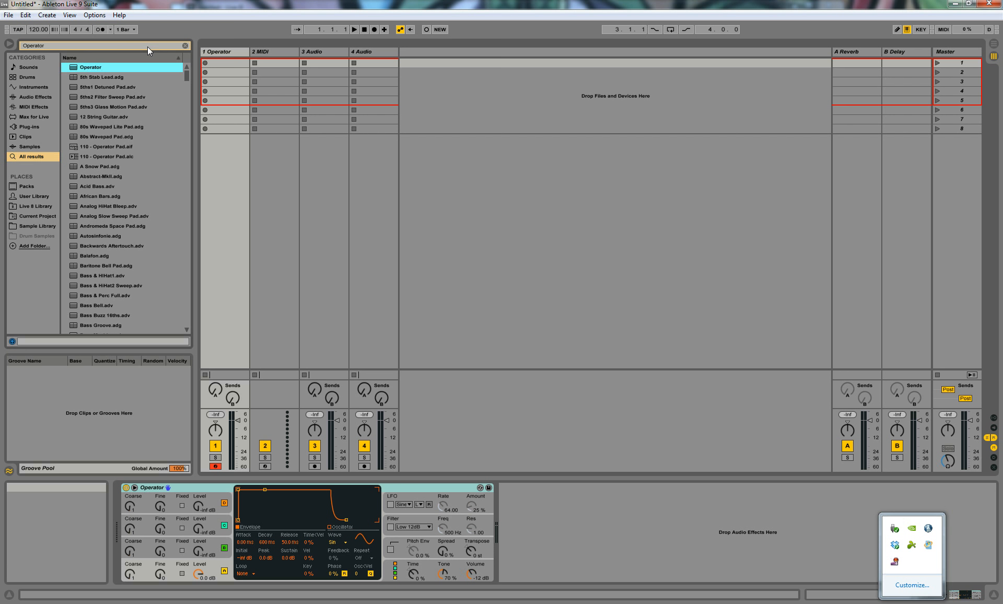
{"action": "key", "text": "Left"}
{"action": "key", "text": "Up"}
{"action": "key", "text": "Down"}
{"action": "key", "text": "Down"}
{"action": "key", "text": "Up"}
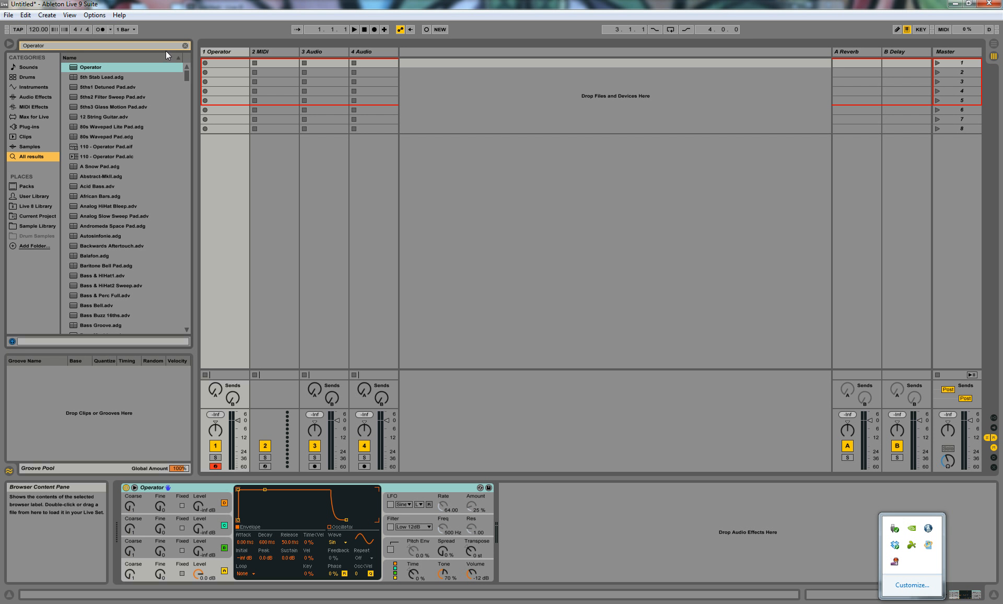
Replace the browser search with "Convolution Reverb" and look through the matching presets.
{"action": "left_click", "coordinate": [187, 46]}
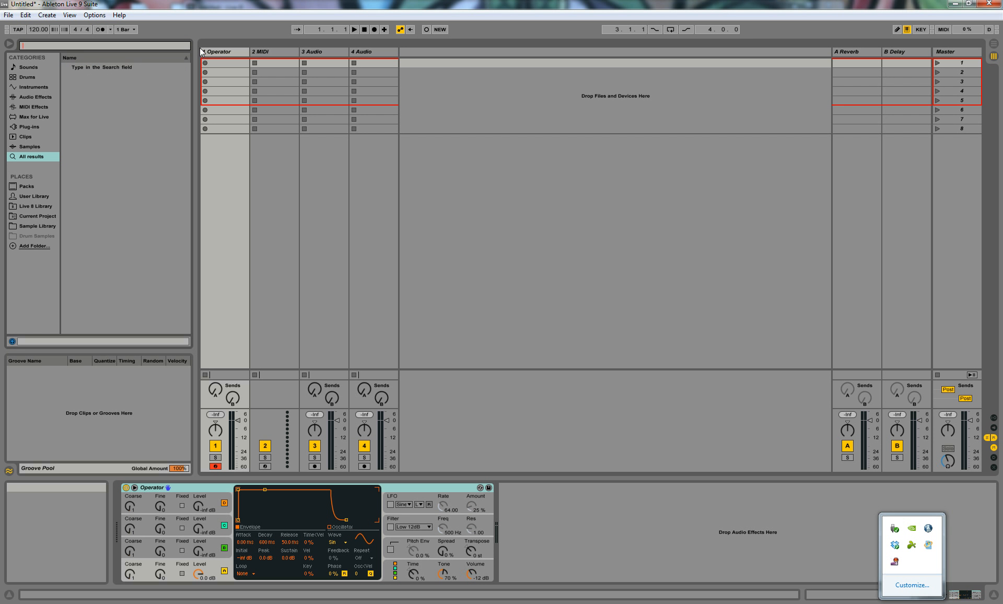
{"action": "type", "text": "Convolution Reverb"}
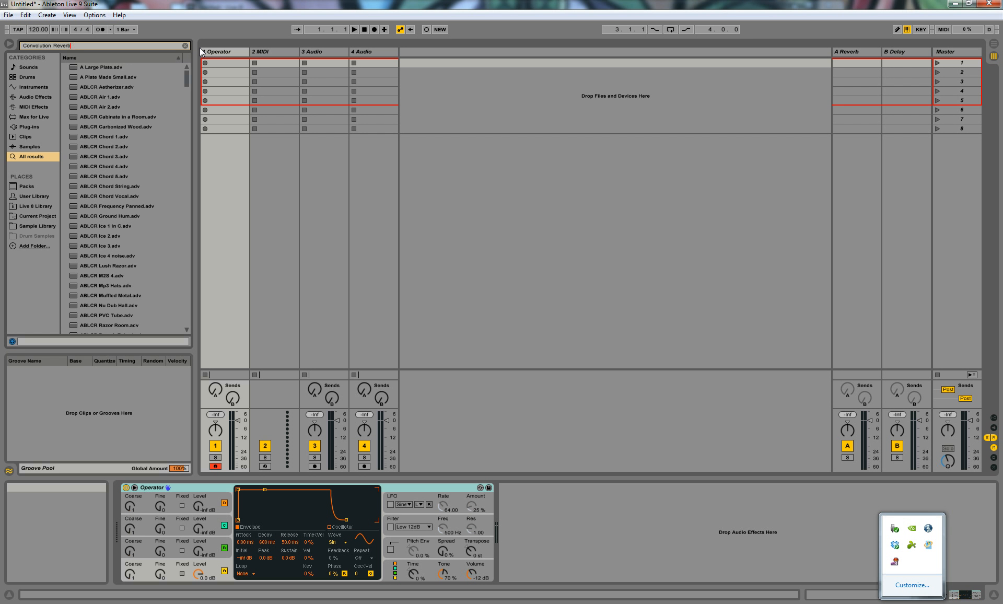
{"action": "key", "text": "Down"}
{"action": "key", "text": "Down"}
{"action": "key", "text": "Down"}
{"action": "key", "text": "Down"}
{"action": "key", "text": "Down"}
{"action": "key", "text": "Down"}
{"action": "key", "text": "Down"}
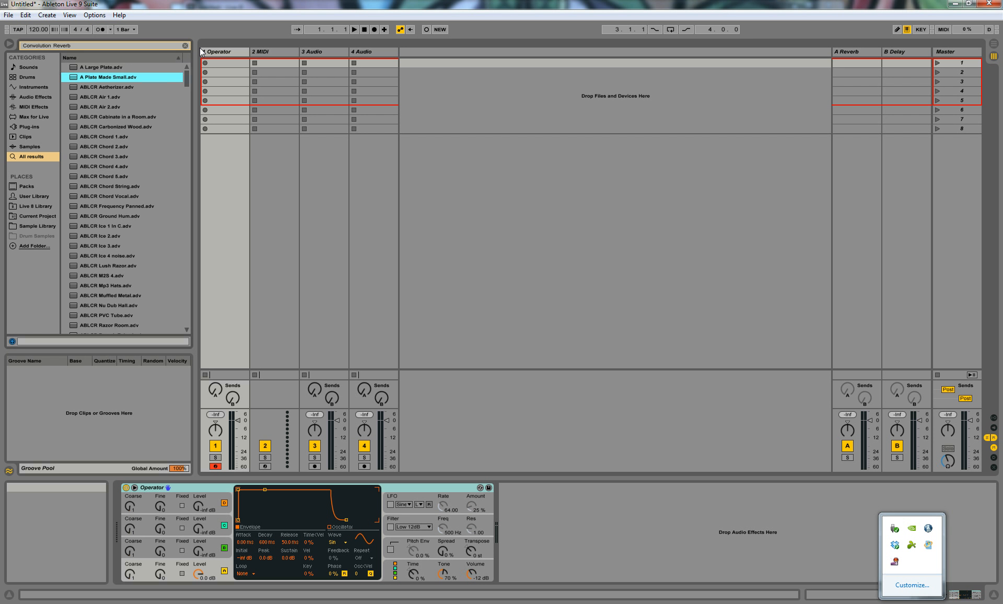
{"action": "key", "text": "Up"}
{"action": "key", "text": "Up"}
{"action": "key", "text": "Up"}
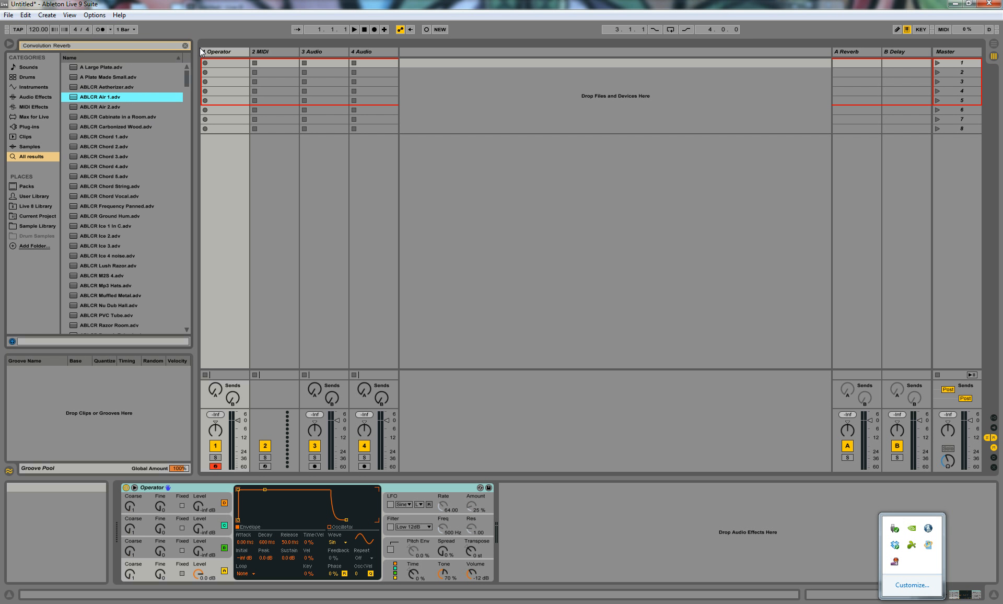
{"action": "key", "text": "Down"}
{"action": "key", "text": "Down"}
{"action": "key", "text": "Down"}
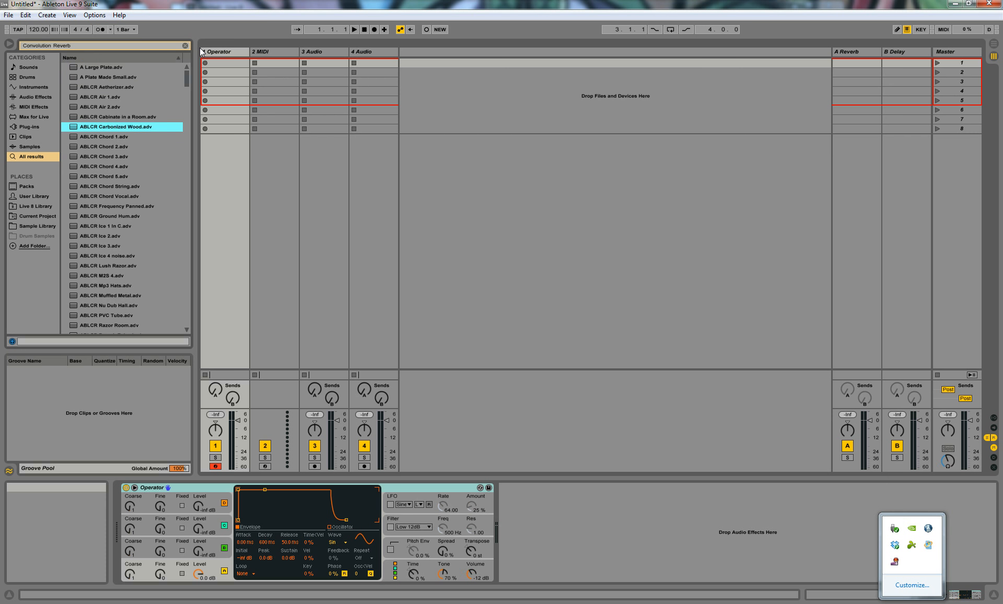
{"action": "key", "text": "Up"}
Narrow the search to "Convolution Reverb Pro" and load Convolution Reverb Pro.amxd after Operator on the first track.
{"action": "key", "text": "ctrl+f"}
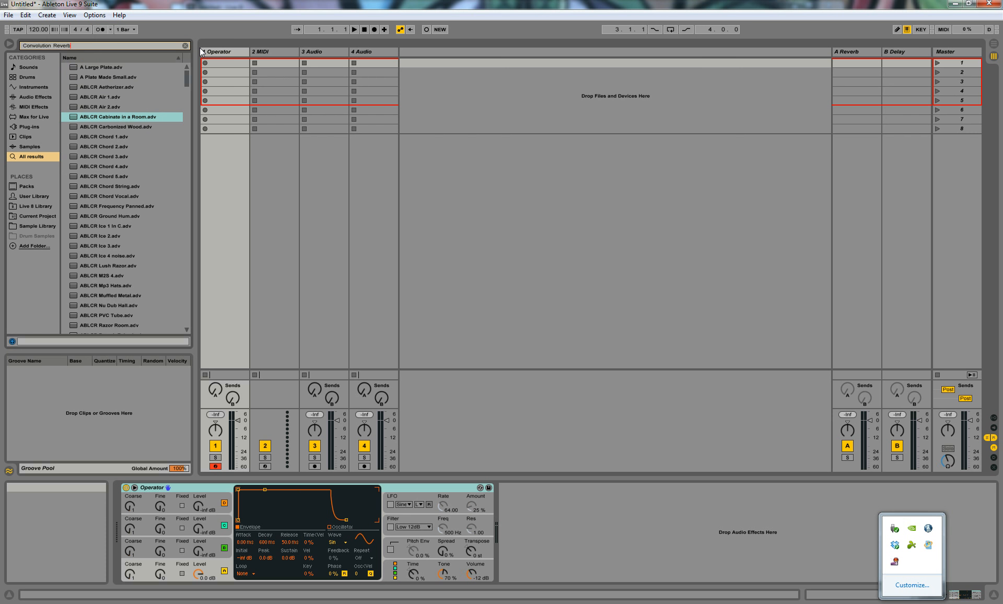
{"action": "type", "text": "Pro"}
{"action": "key", "text": "Down"}
{"action": "key", "text": "Down"}
{"action": "key", "text": "Down"}
{"action": "key", "text": "Down"}
{"action": "key", "text": "Down"}
{"action": "key", "text": "Down"}
{"action": "key", "text": "Down"}
{"action": "key", "text": "Down"}
{"action": "key", "text": "Down"}
{"action": "key", "text": "Down"}
{"action": "key", "text": "Down"}
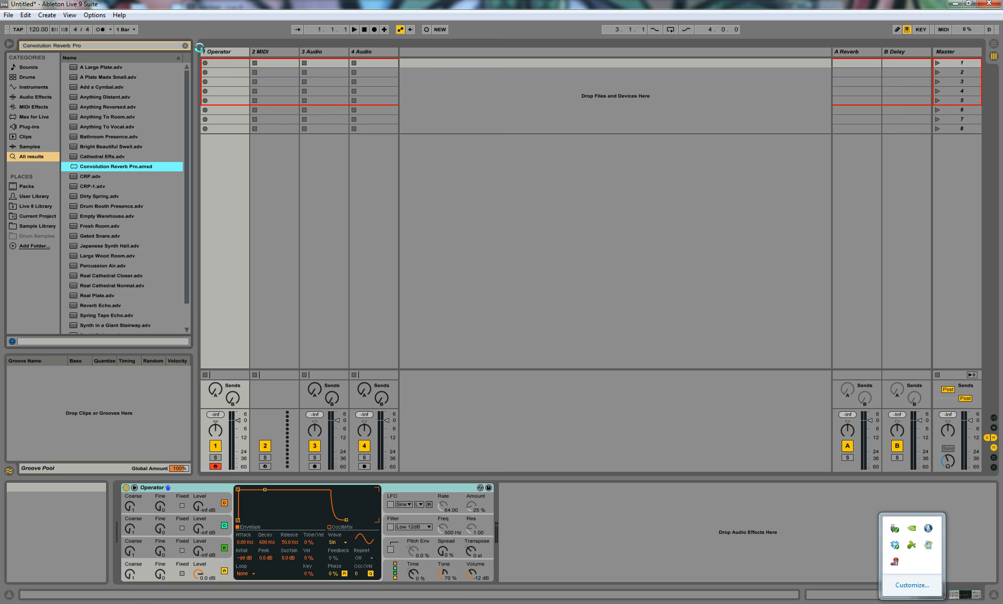
{"action": "key", "text": "Return"}
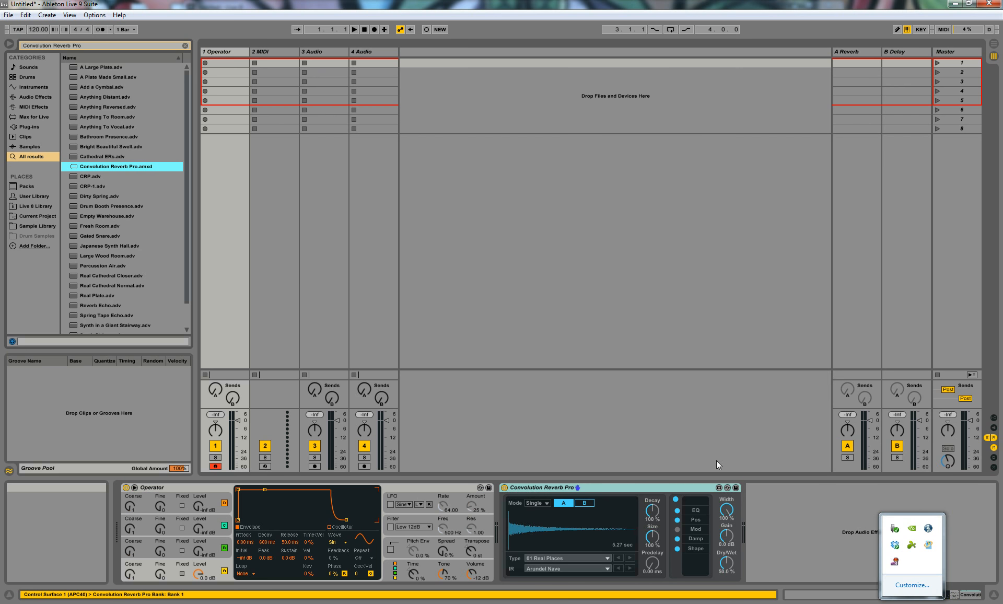
Rename the Convolution Reverb Pro device to CRP and save it as a preset in the User Library.
{"action": "left_click", "coordinate": [706, 489]}
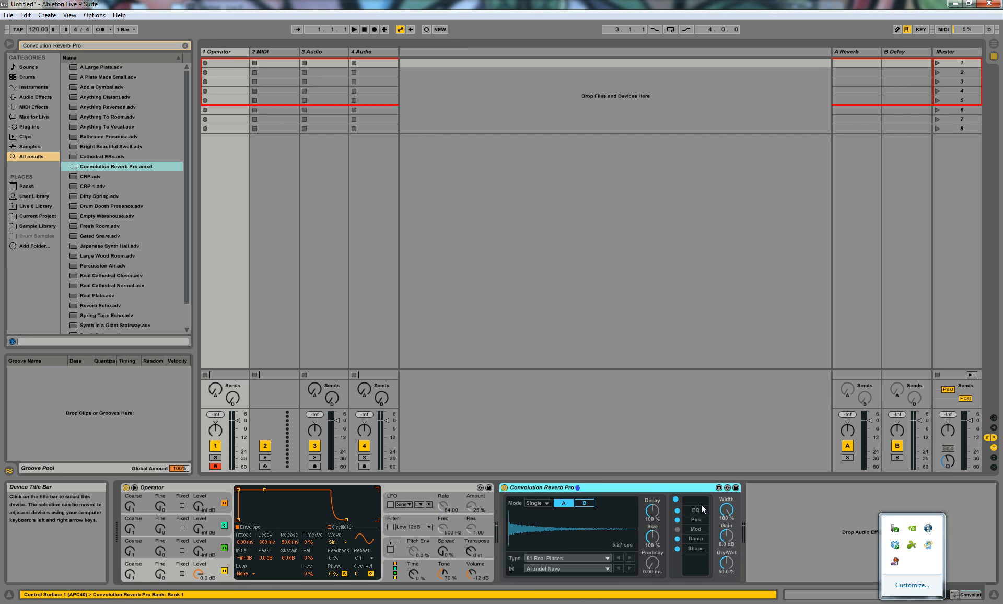
{"action": "key", "text": "ctrl+r"}
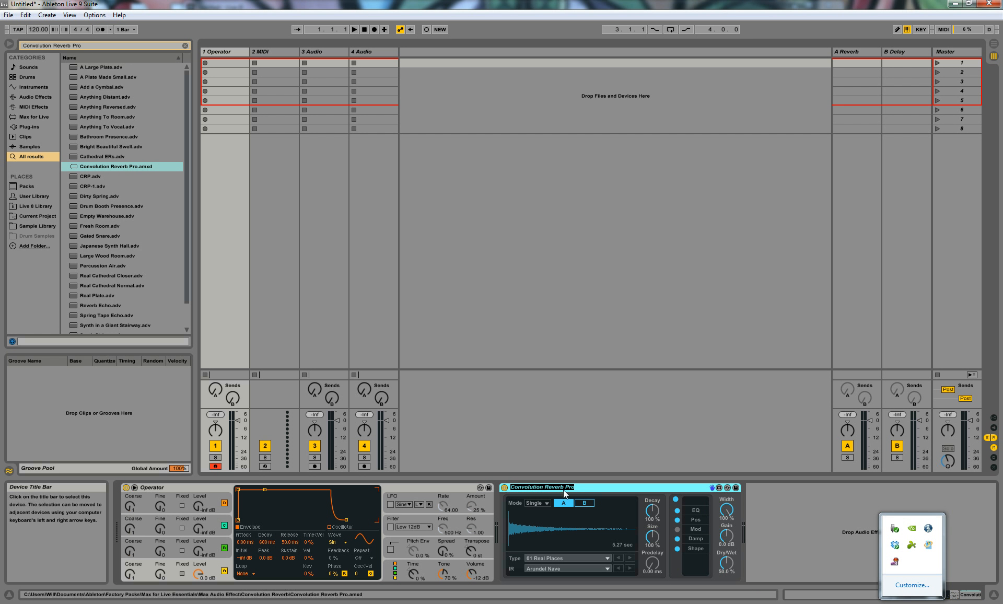
{"action": "type", "text": "CRP"}
{"action": "key", "text": "Return"}
{"action": "left_click", "coordinate": [735, 487]}
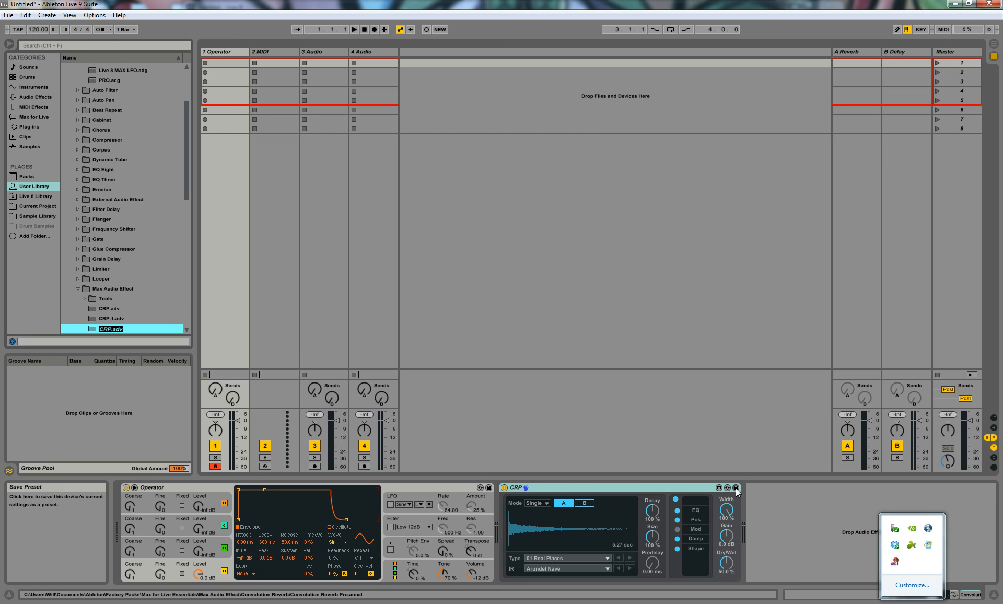
{"action": "left_click", "coordinate": [118, 317]}
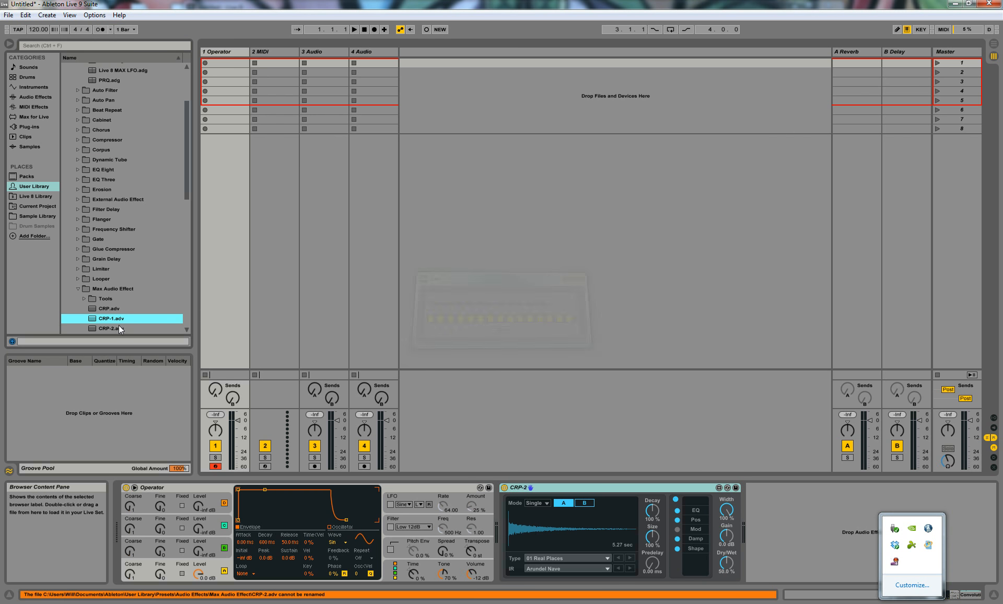
Search the browser for "CRP" and load the CRP.adv preset onto the first track.
{"action": "key", "text": "ctrl+f"}
{"action": "type", "text": "CRP"}
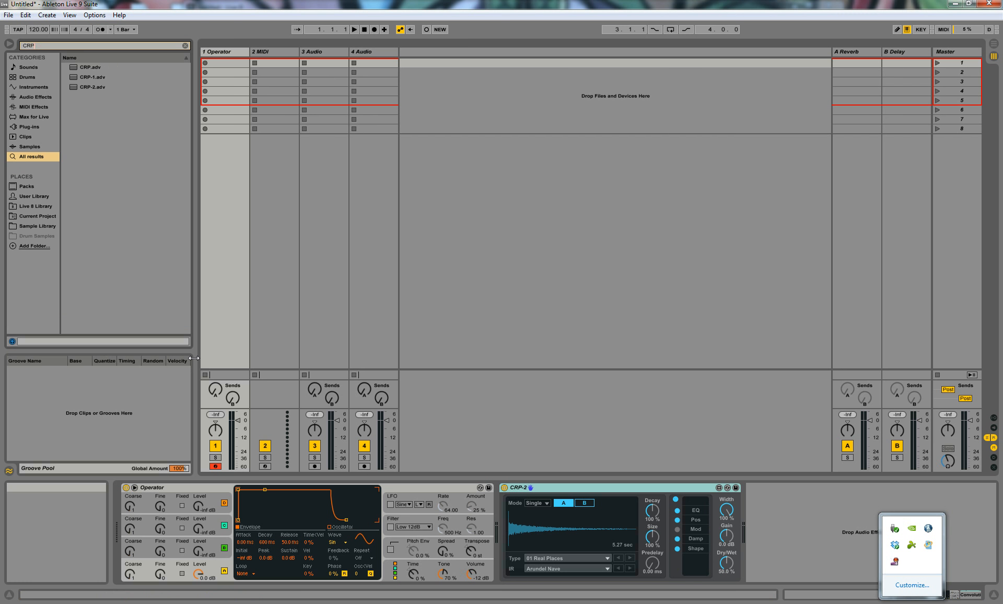
{"action": "key", "text": "Down"}
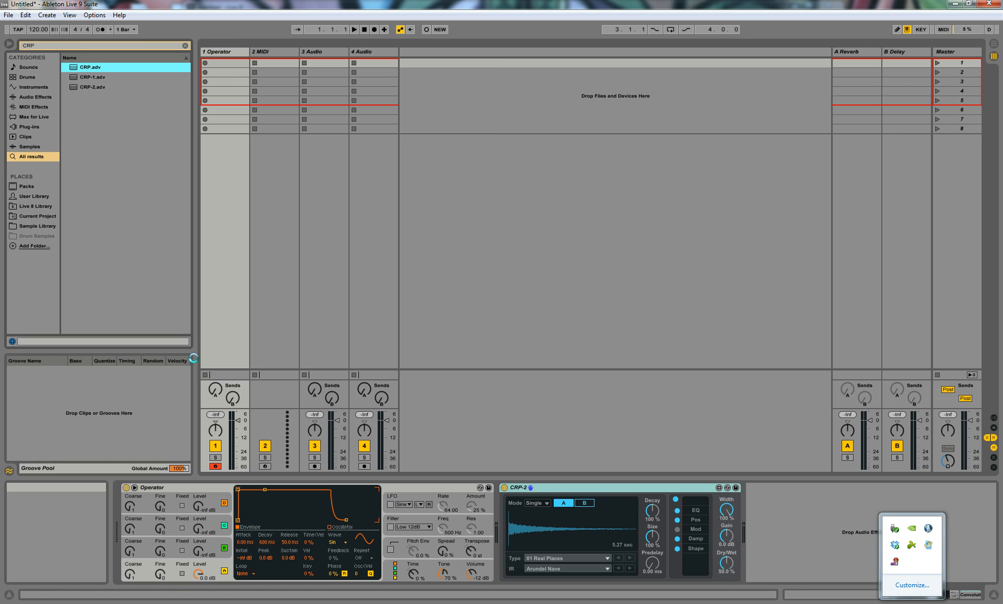
Search for "Sylenth1", load the Sylenth1 plug-in onto the first track and move its window clear of the device chain.
{"action": "key", "text": "ctrl+f"}
{"action": "type", "text": "Syl"}
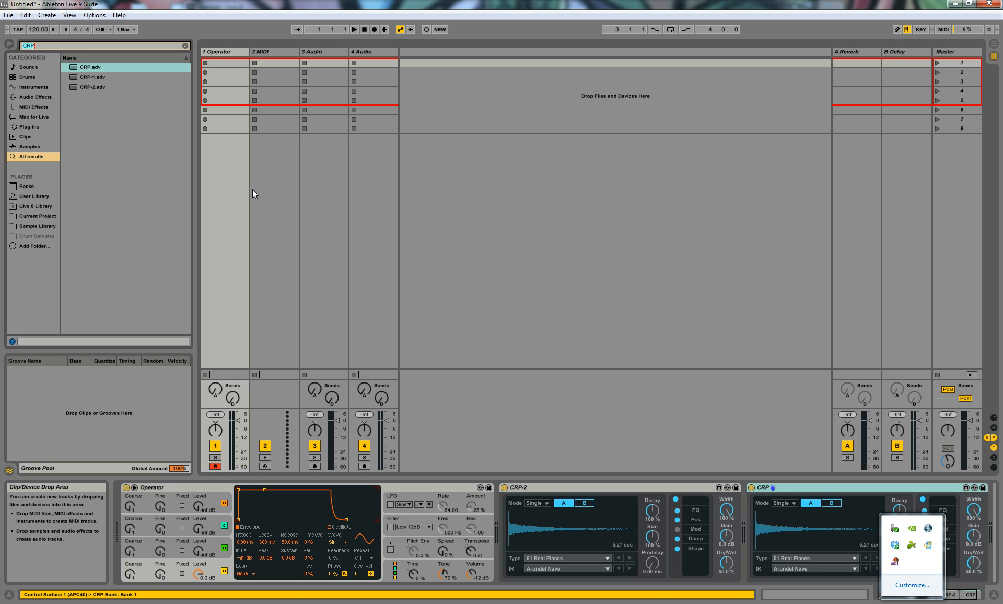
{"action": "type", "text": "enth1"}
{"action": "key", "text": "Down"}
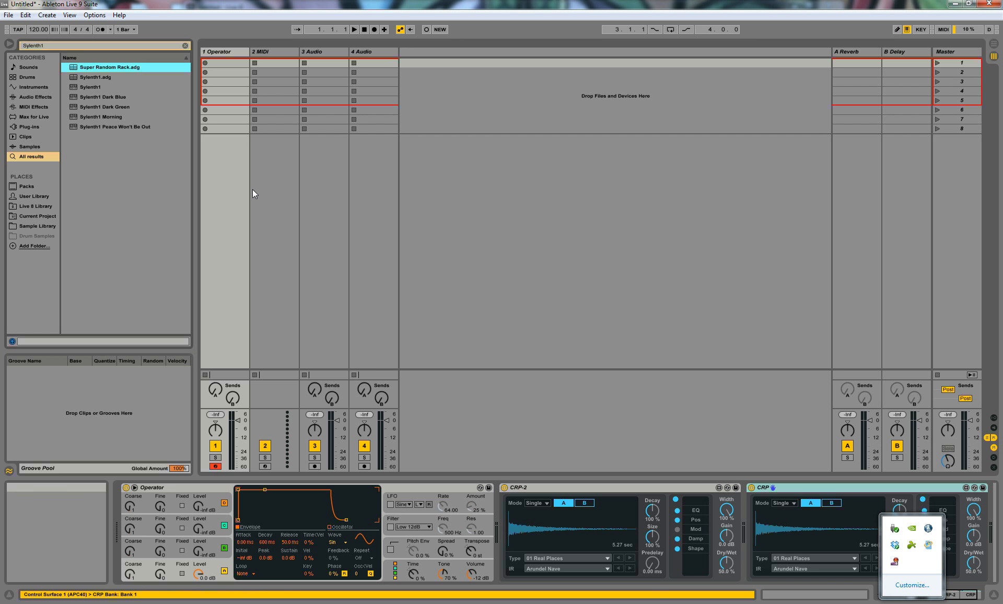
{"action": "key", "text": "Down"}
{"action": "key", "text": "Down"}
{"action": "key", "text": "Return"}
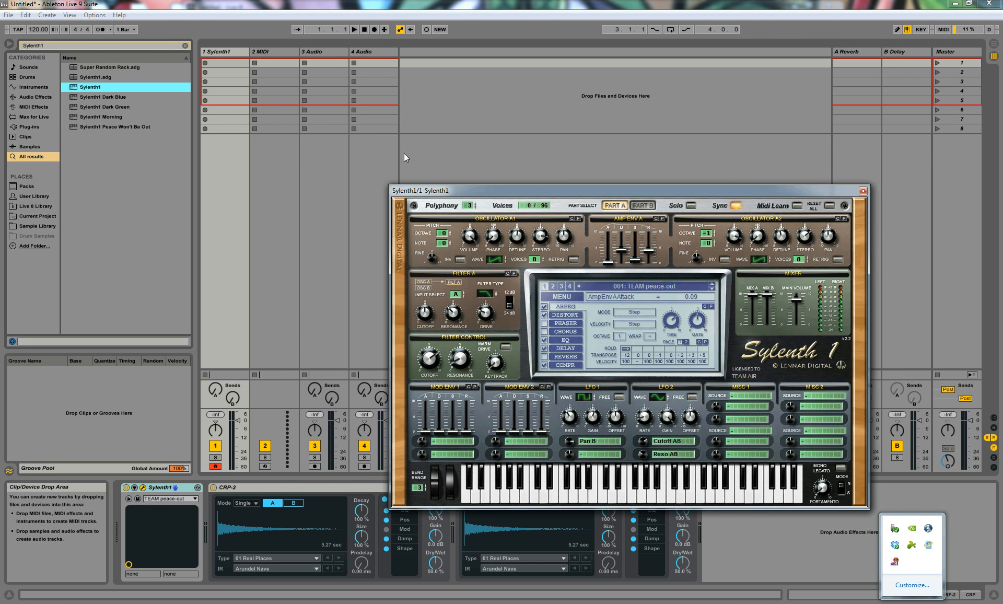
{"action": "left_click_drag", "start_coordinate": [455, 190], "coordinate": [427, 65]}
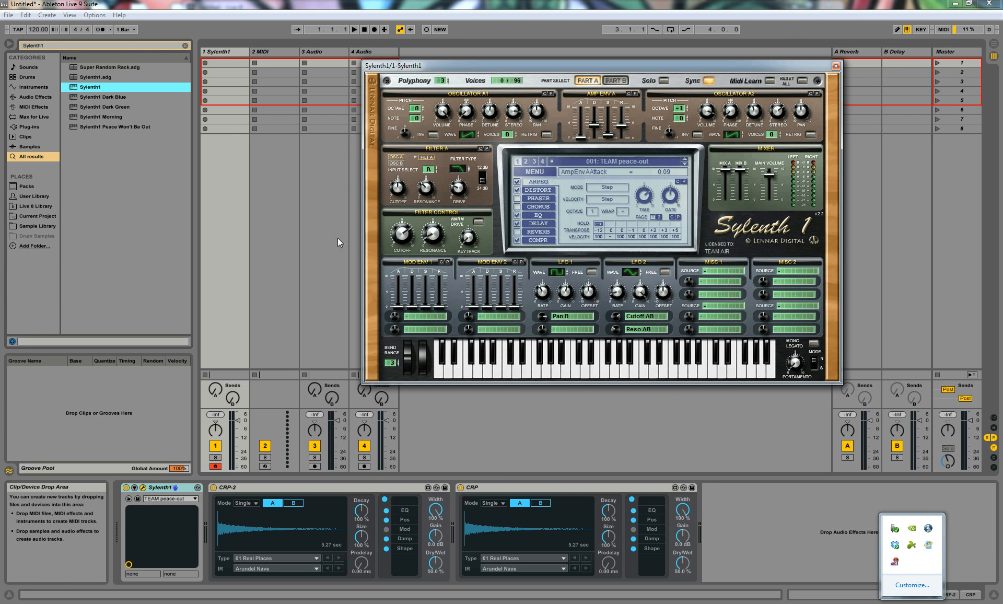
Group the Sylenth1 plug-in into an Instrument Rack and show the rack's chain list.
{"action": "left_click", "coordinate": [185, 489]}
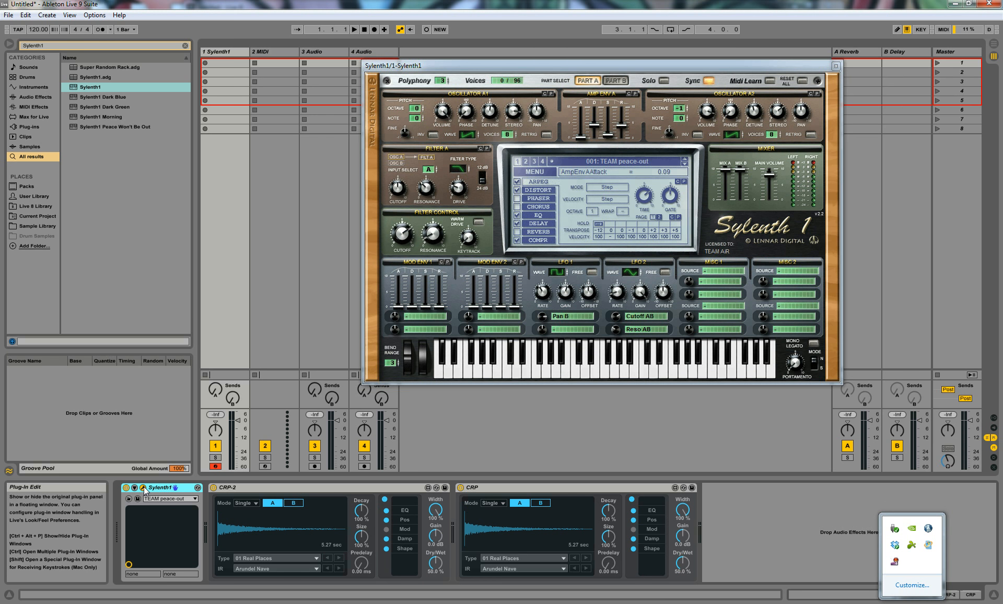
{"action": "right_click", "coordinate": [166, 486]}
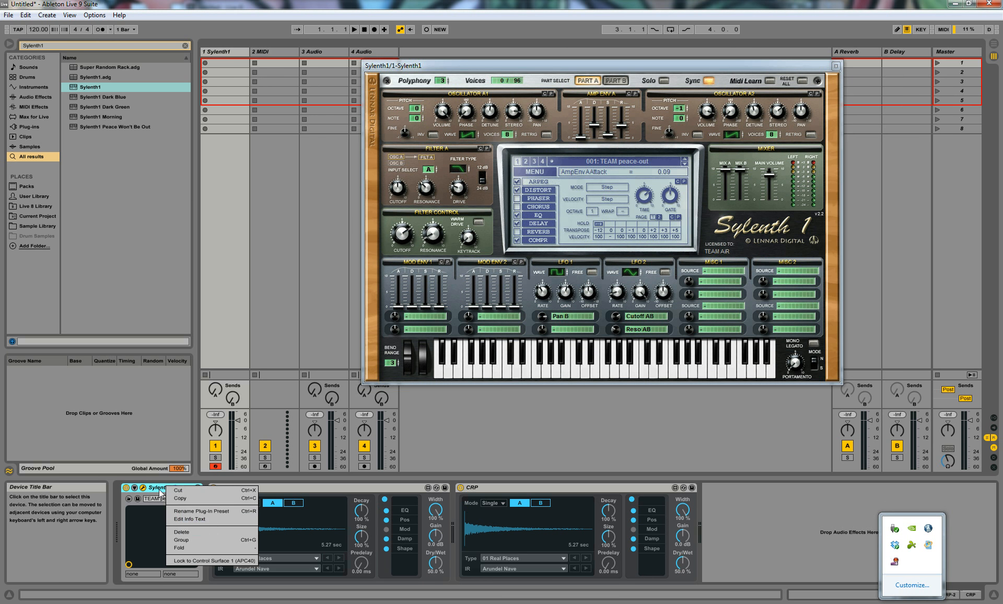
{"action": "left_click", "coordinate": [184, 540]}
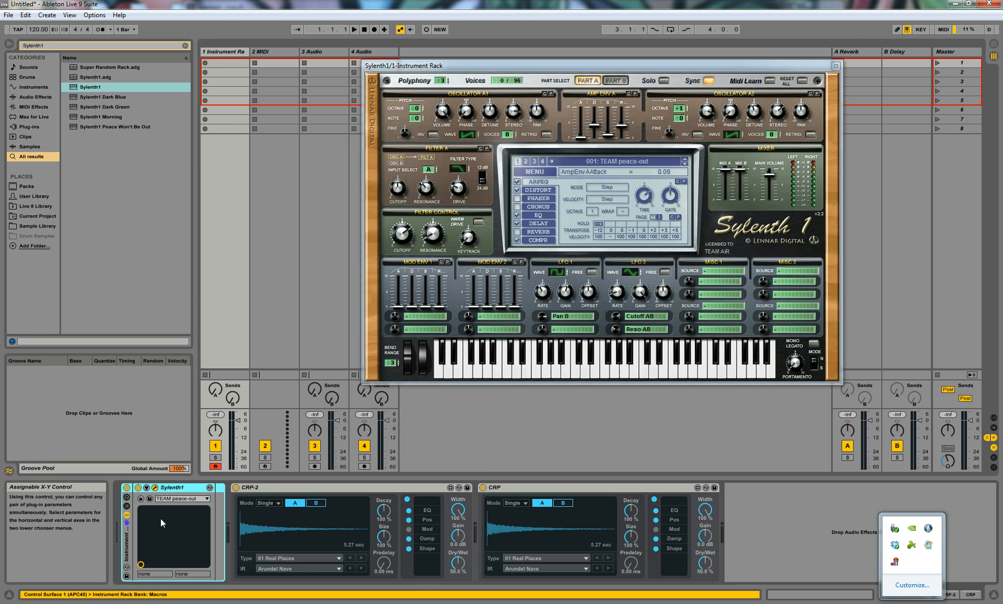
{"action": "left_click", "coordinate": [125, 505]}
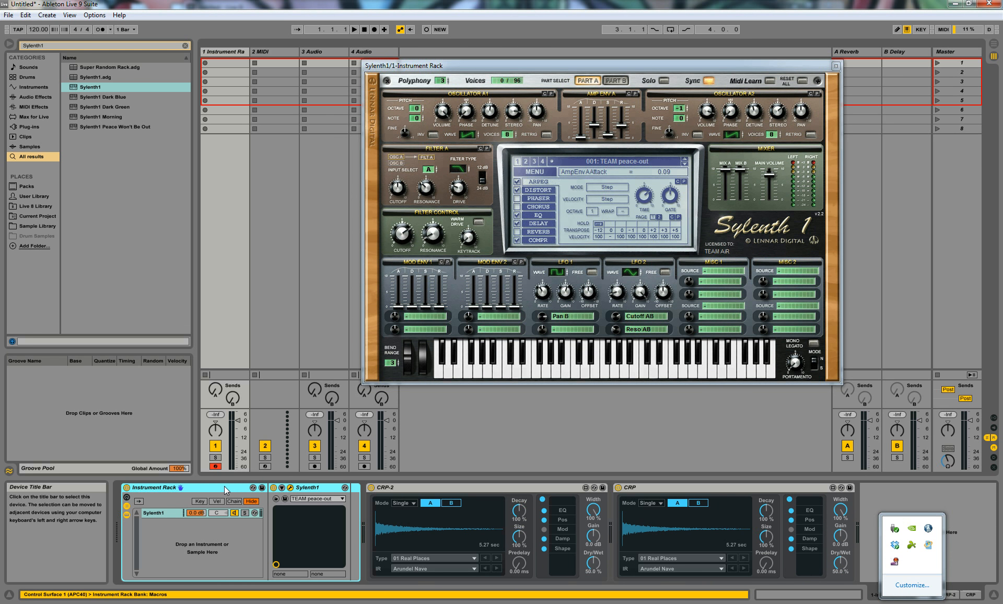
Rename the Instrument Rack sylenth1.
{"action": "key", "text": "ctrl+r"}
{"action": "type", "text": "sylenth1"}
{"action": "key", "text": "Return"}
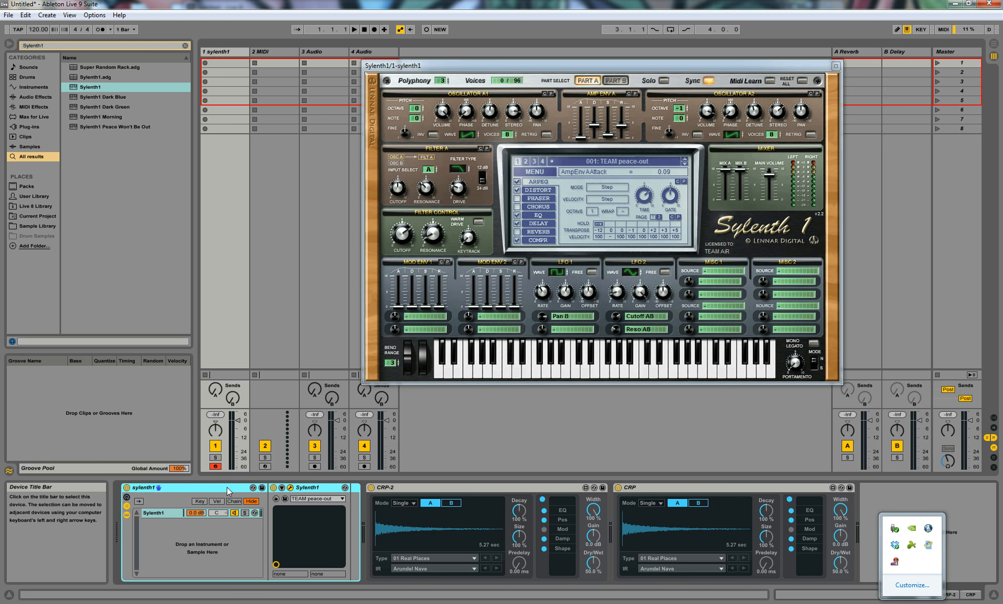
Move the CRP-2 reverb into the sylenth1 rack, directly after the Sylenth1 plug-in.
{"action": "left_click_drag", "start_coordinate": [397, 489], "coordinate": [348, 500]}
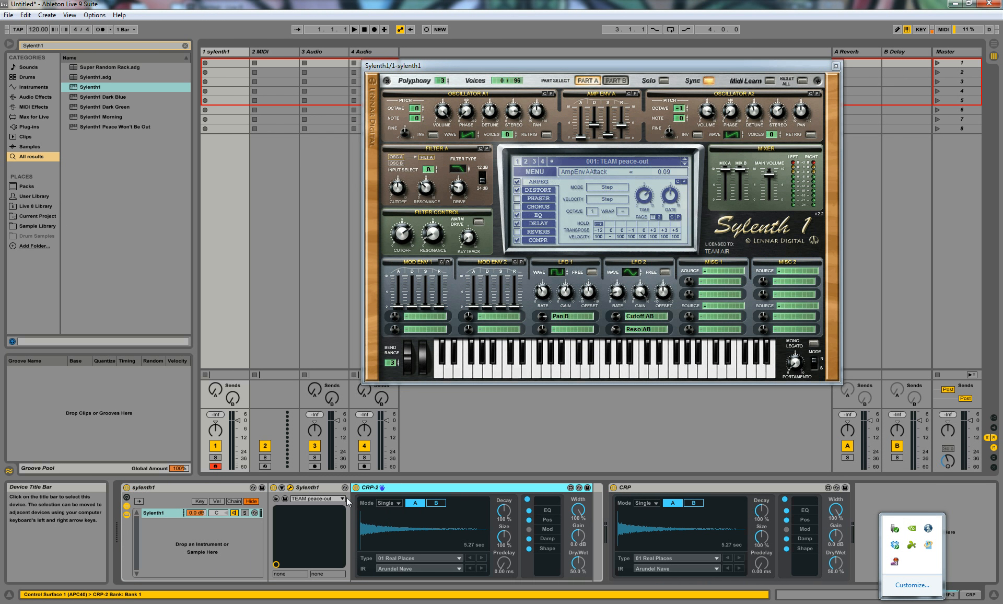
Save the sylenth1 Instrument Rack as a preset in the User Library, keeping the suggested file name.
{"action": "left_click", "coordinate": [129, 497]}
{"action": "left_click", "coordinate": [128, 497]}
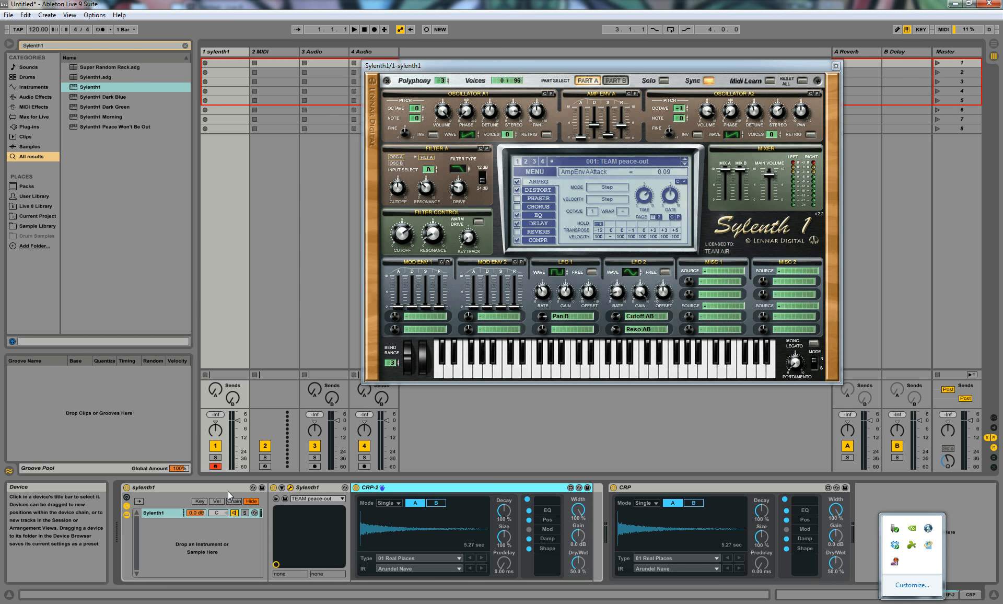
{"action": "left_click", "coordinate": [262, 487]}
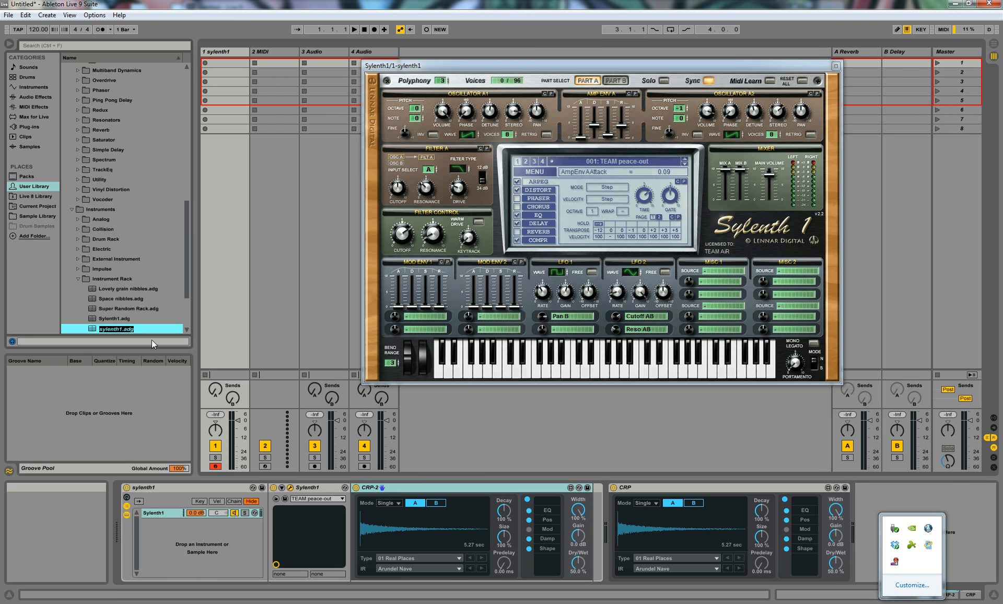
{"action": "left_click", "coordinate": [146, 324]}
Close the Sylenth1 plug-in window, search the browser for "pro q" and load FabFilter Pro-Q onto the first track.
{"action": "key", "text": "ctrl+f"}
{"action": "type", "text": "Sylenth1"}
{"action": "key", "text": "BackSpace"}
{"action": "key", "text": "BackSpace"}
{"action": "key", "text": "BackSpace"}
{"action": "key", "text": "BackSpace"}
{"action": "key", "text": "BackSpace"}
{"action": "key", "text": "BackSpace"}
{"action": "key", "text": "BackSpace"}
{"action": "key", "text": "BackSpace"}
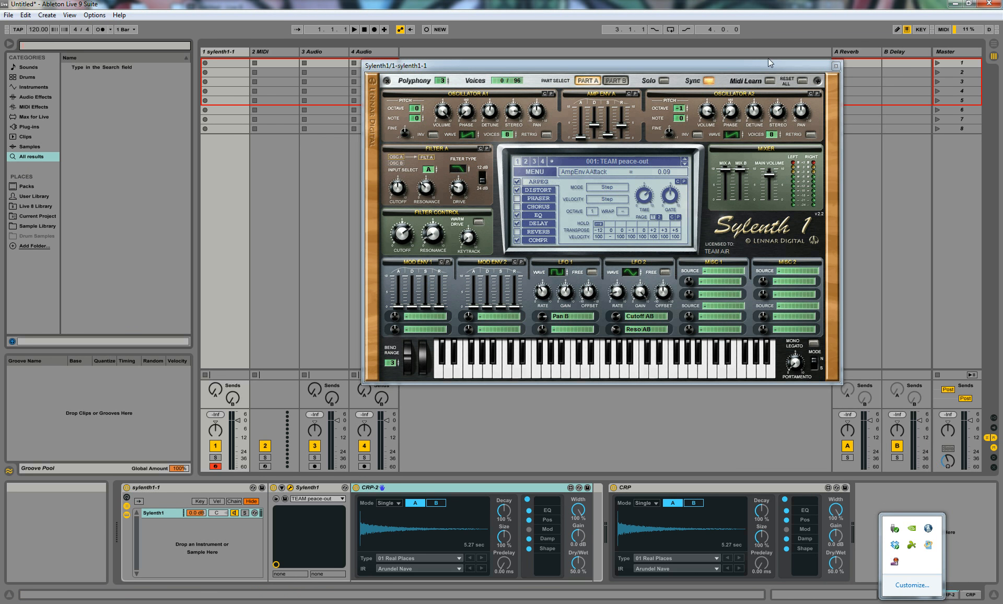
{"action": "left_click", "coordinate": [835, 66]}
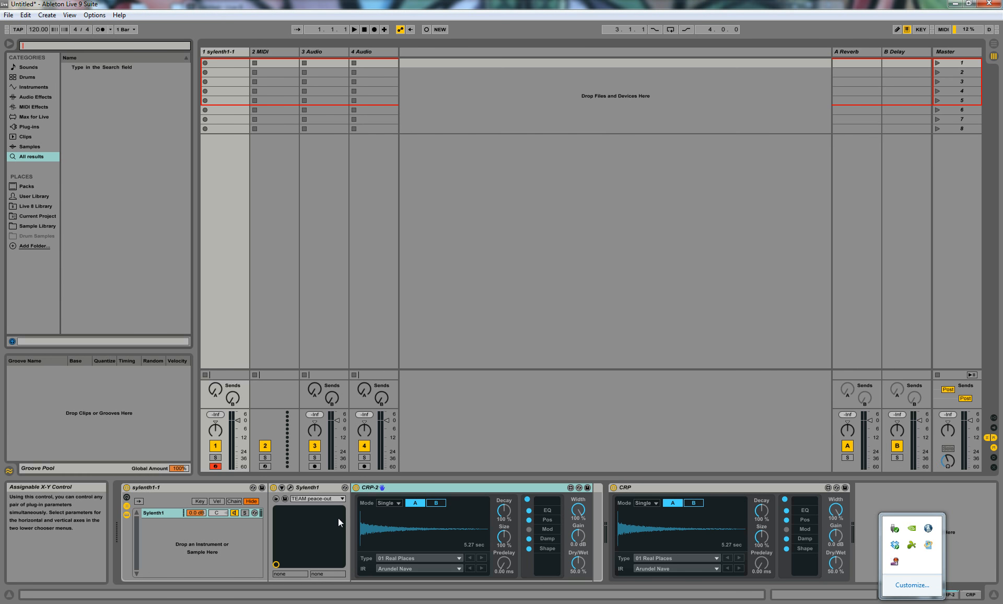
{"action": "type", "text": "pro q"}
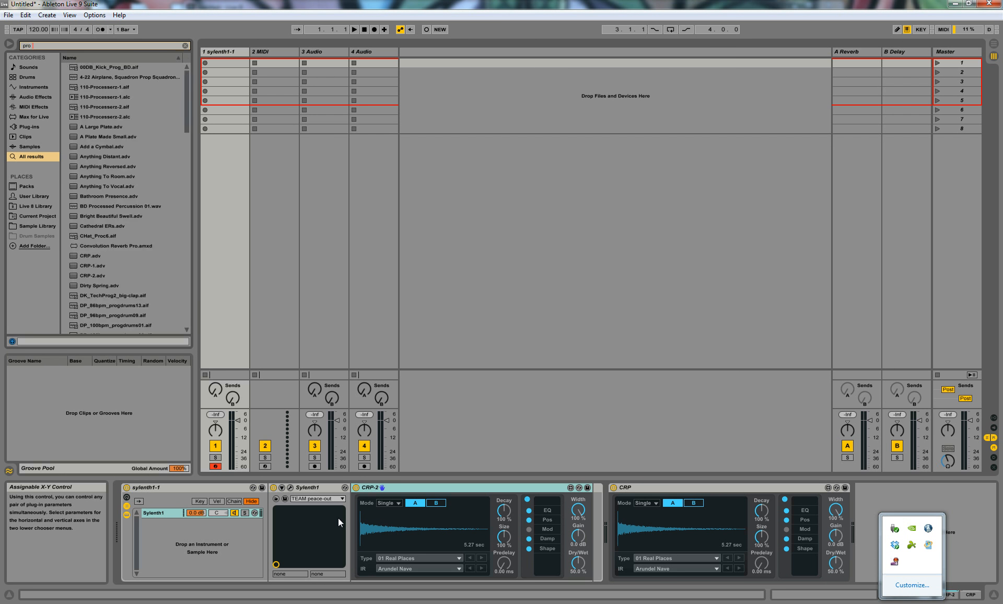
{"action": "key", "text": "Down"}
{"action": "key", "text": "Return"}
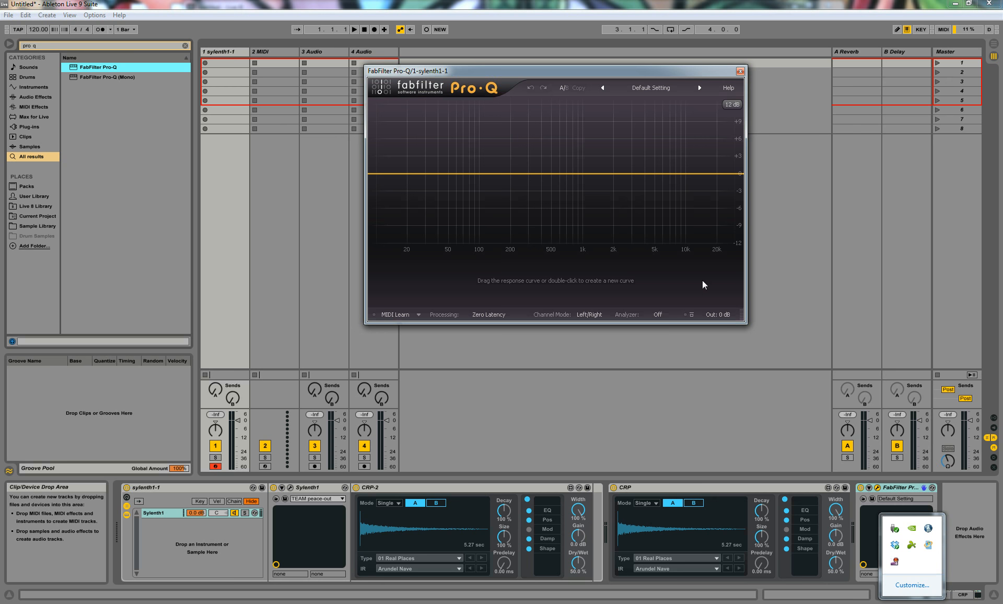
Set the FabFilter Pro-Q analyzer to Post-EQ and move the plug-in window slightly lower.
{"action": "left_click", "coordinate": [658, 314]}
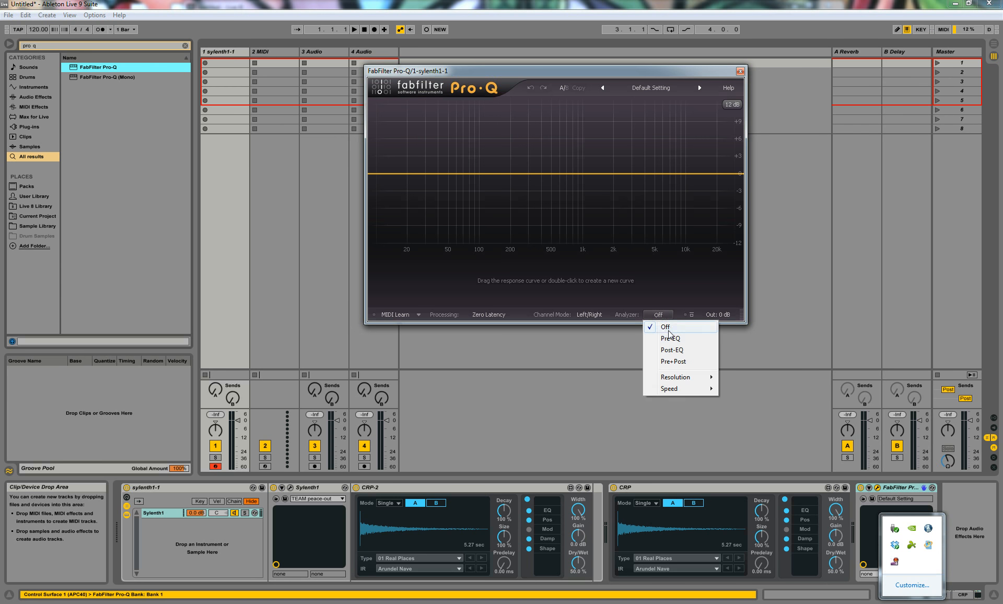
{"action": "left_click", "coordinate": [672, 350]}
{"action": "left_click_drag", "start_coordinate": [622, 71], "coordinate": [617, 129]}
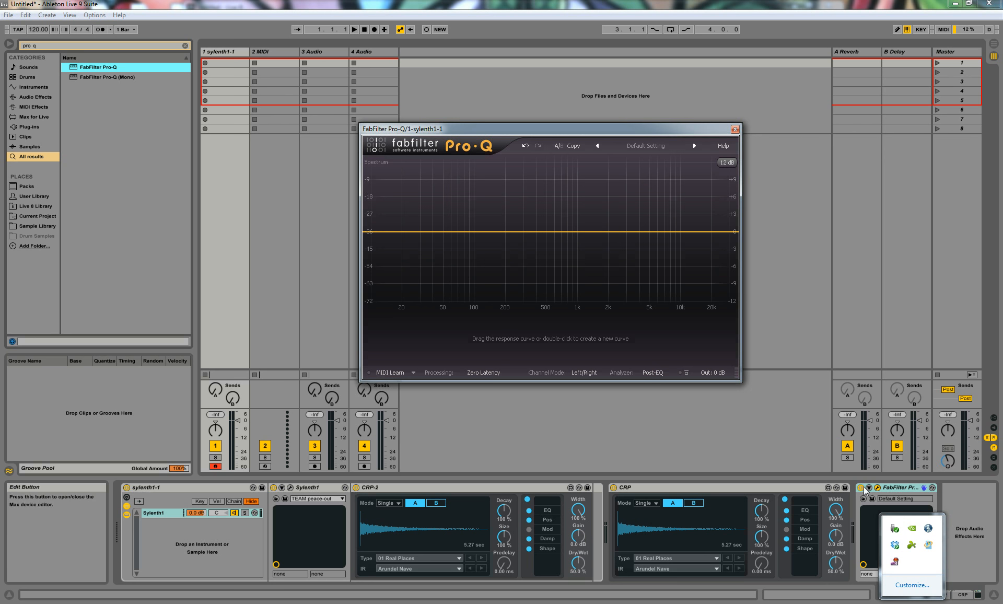
Group FabFilter Pro-Q into an Audio Effect Rack named FFQ and save the rack as a preset.
{"action": "left_click", "coordinate": [890, 491]}
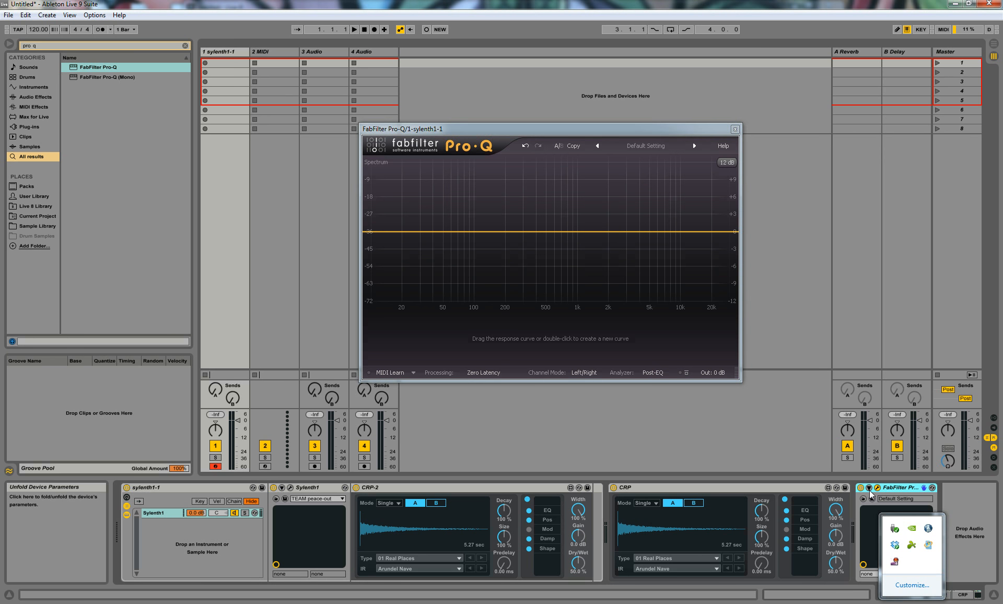
{"action": "key", "text": "ctrl+g"}
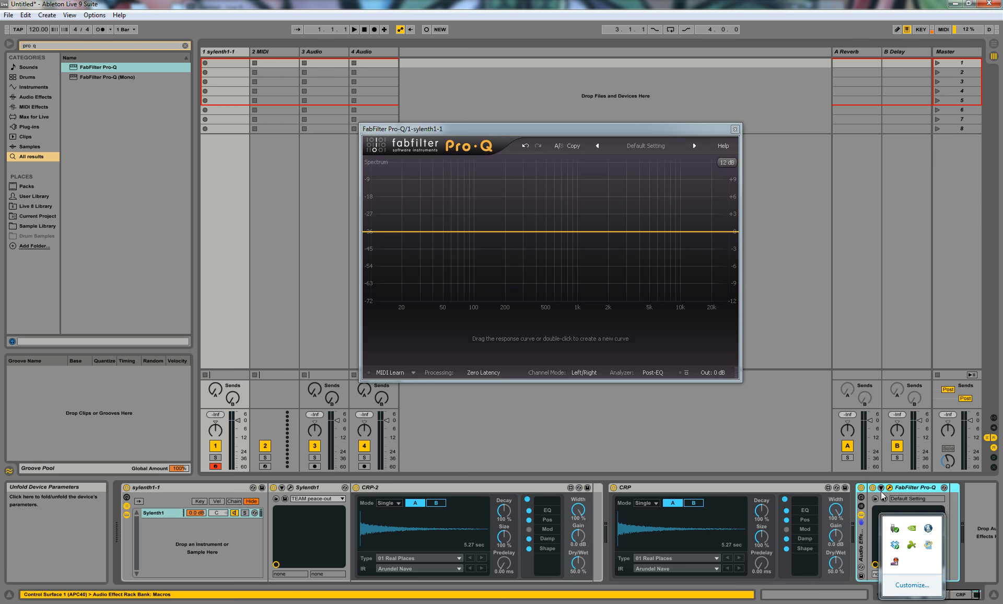
{"action": "key", "text": "ctrl+r"}
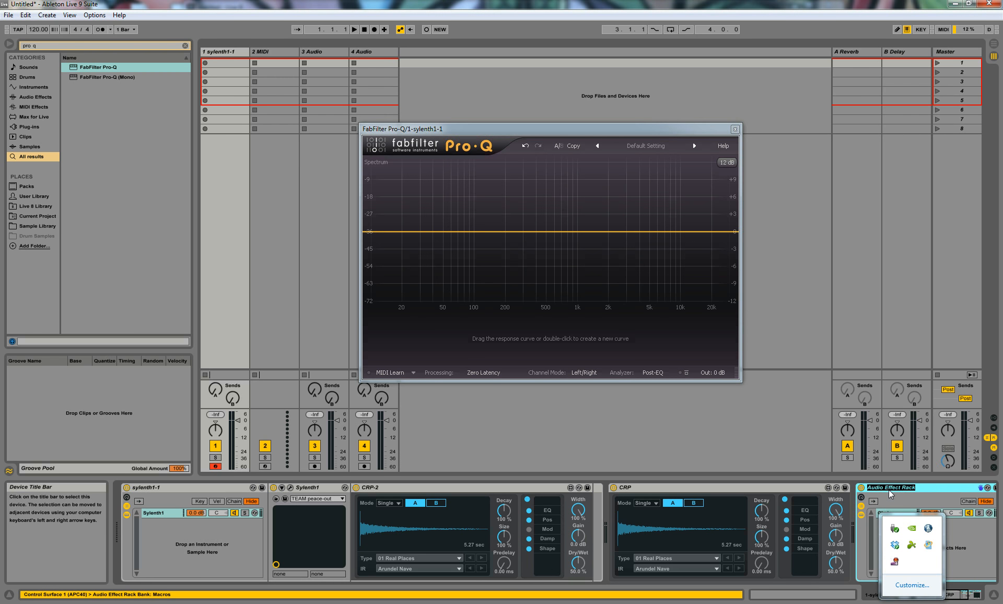
{"action": "type", "text": "FFQ"}
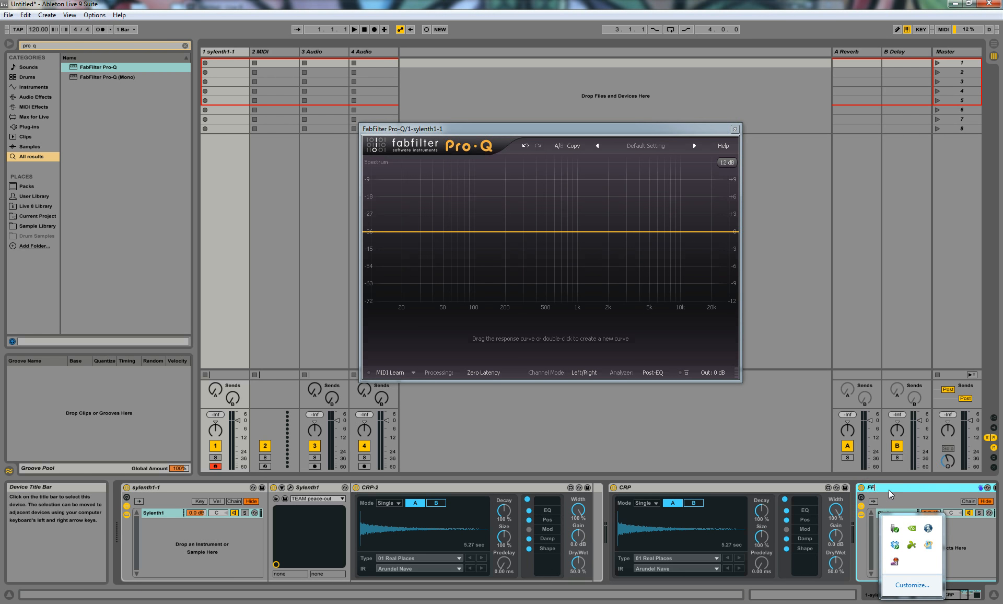
{"action": "key", "text": "Return"}
{"action": "left_click", "coordinate": [954, 599]}
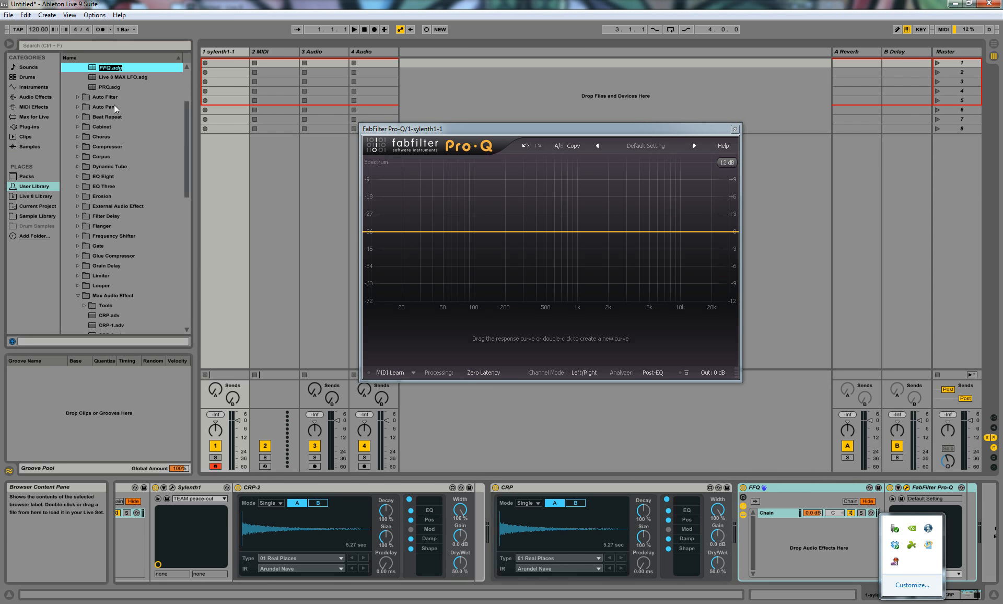
{"action": "left_click", "coordinate": [108, 80]}
Search the browser for "FFQ" and load the FFQ.adg preset onto the first track.
{"action": "key", "text": "ctrl+f"}
{"action": "type", "text": "FFQ"}
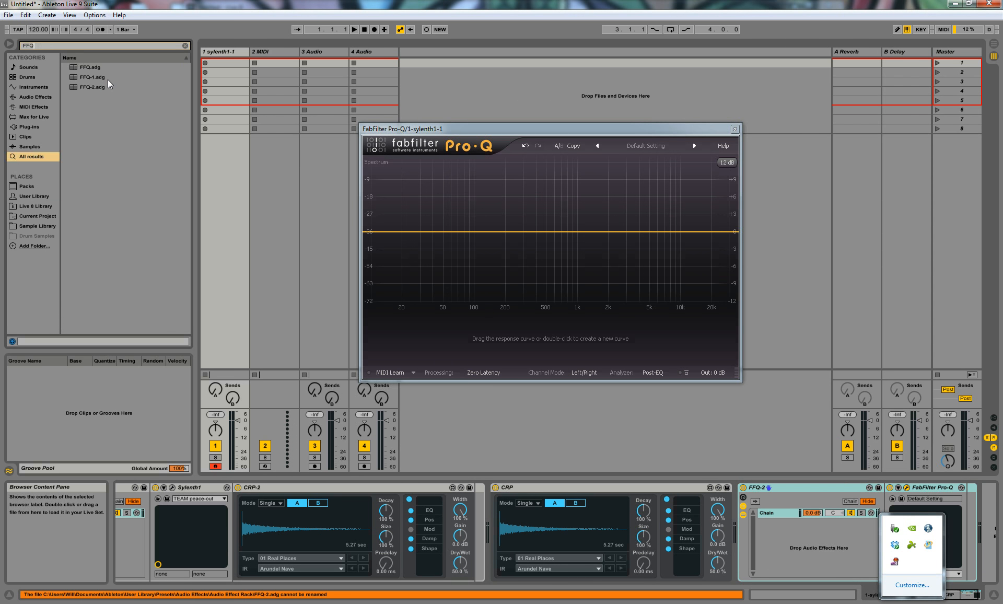
{"action": "key", "text": "Down"}
{"action": "key", "text": "Return"}
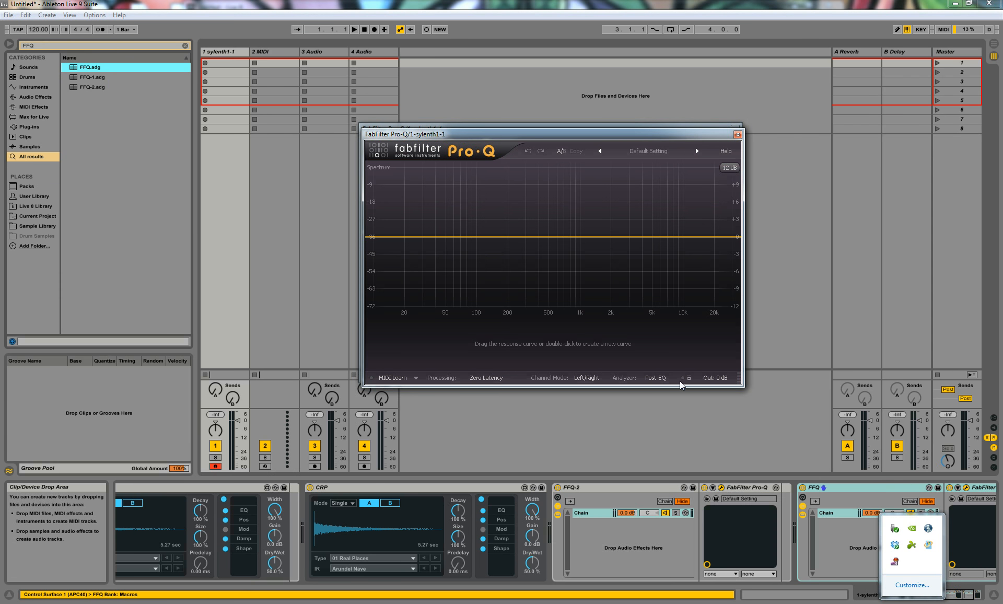
Delete all devices from the first track's device chain.
{"action": "left_click", "coordinate": [329, 487]}
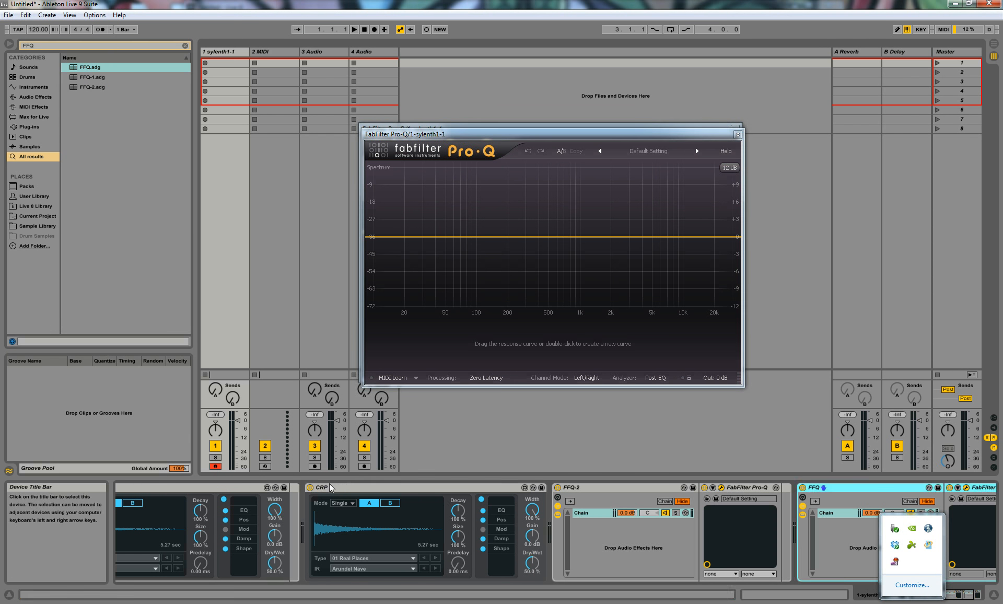
{"action": "key", "text": "Delete"}
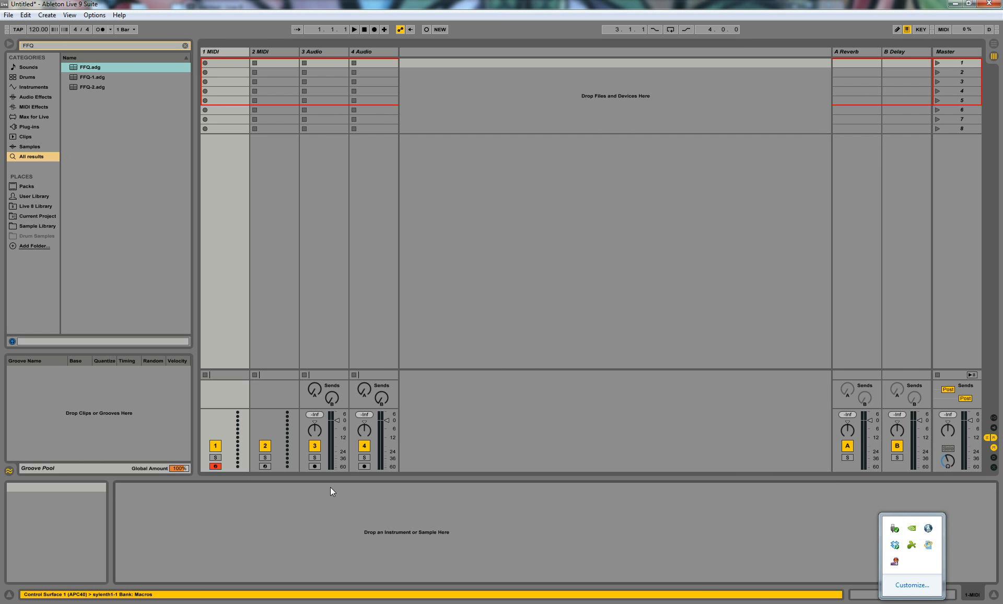
Search the browser for "sylenth1", step through the results to the Sylenth1 plug-in, and clear the search.
{"action": "key", "text": "ctrl+f"}
{"action": "type", "text": "sylenth"}
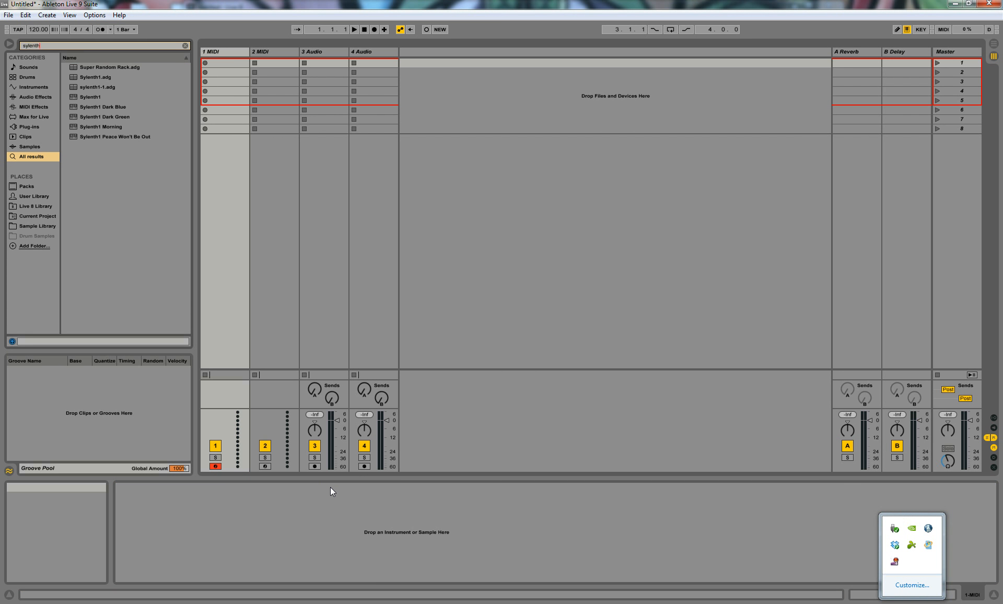
{"action": "key", "text": "Down"}
{"action": "key", "text": "Down"}
{"action": "key", "text": "Down"}
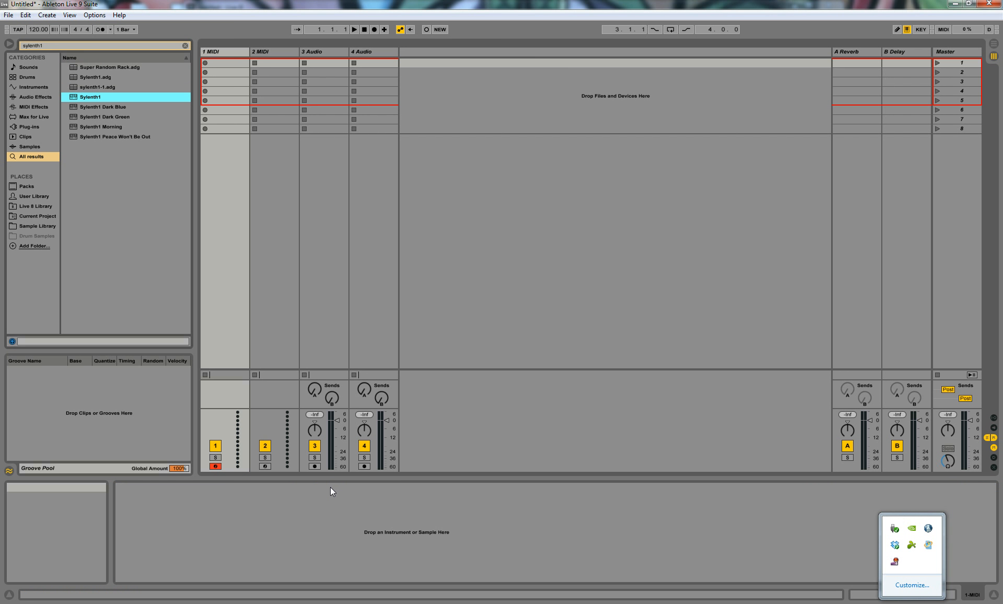
{"action": "left_click", "coordinate": [186, 48]}
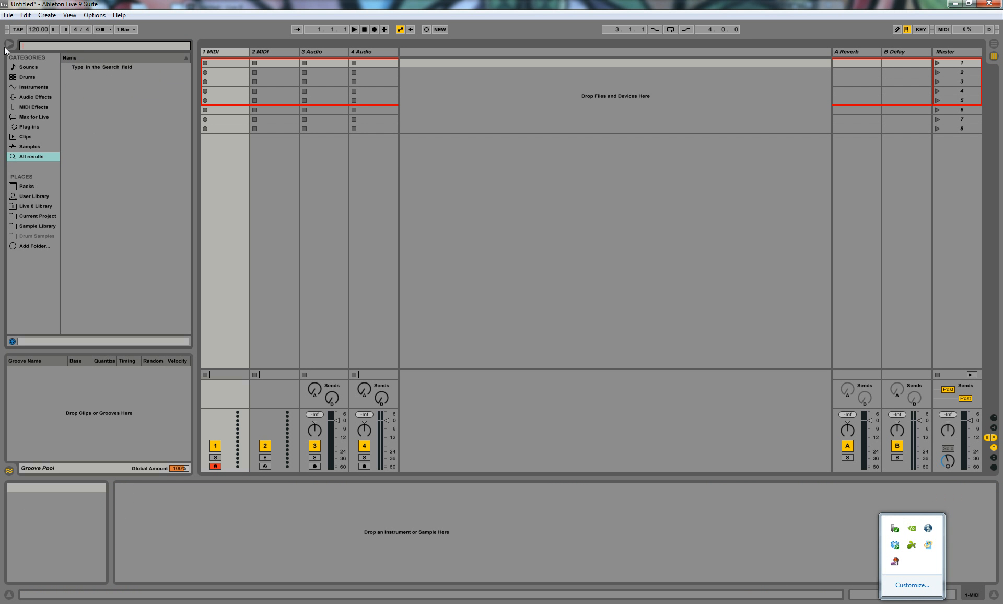
Load the Operator instrument onto the empty first MIDI track.
{"action": "left_click", "coordinate": [32, 98]}
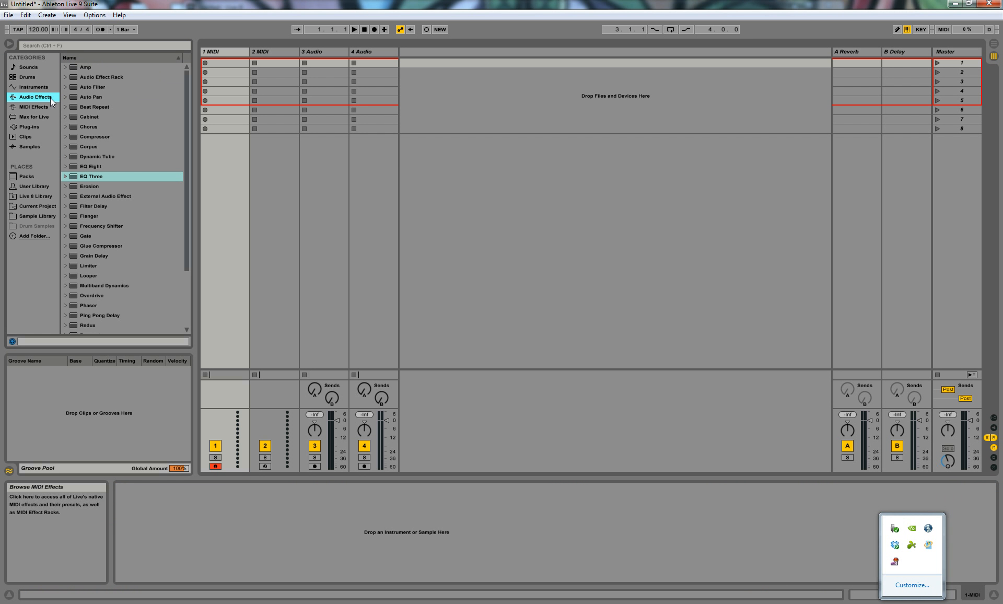
{"action": "left_click", "coordinate": [218, 51]}
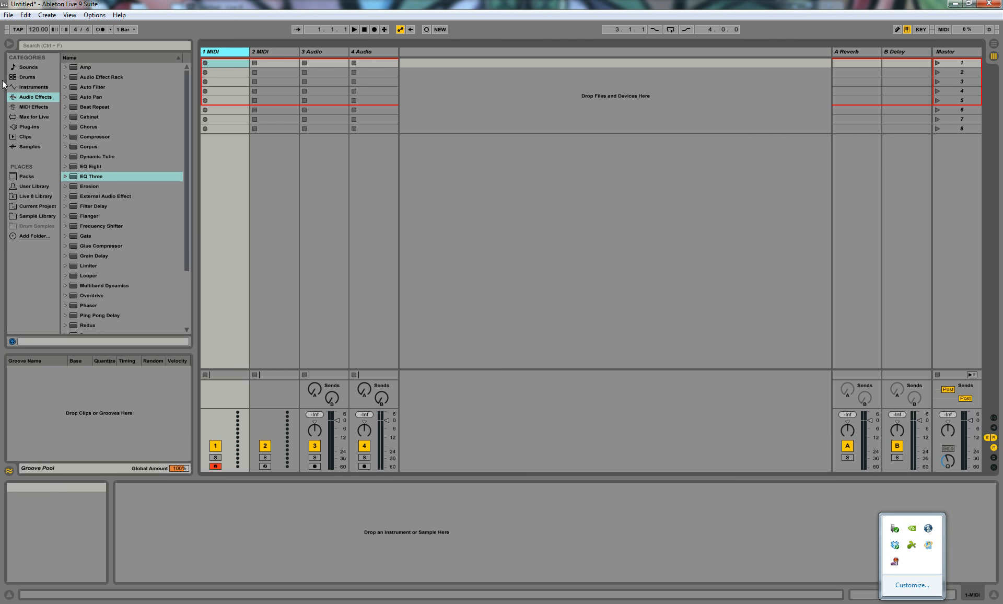
{"action": "left_click", "coordinate": [32, 87]}
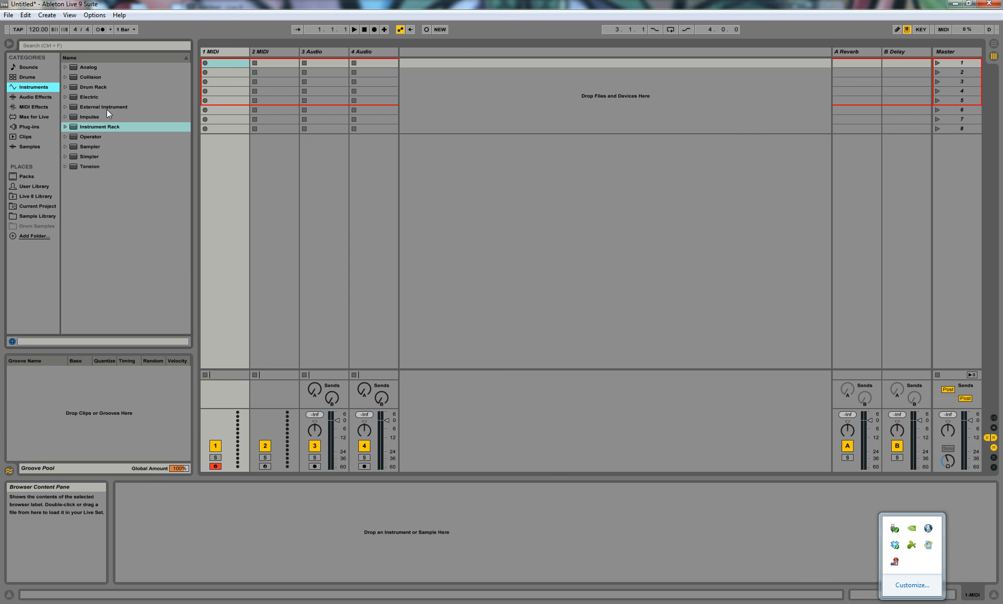
{"action": "left_click", "coordinate": [205, 51]}
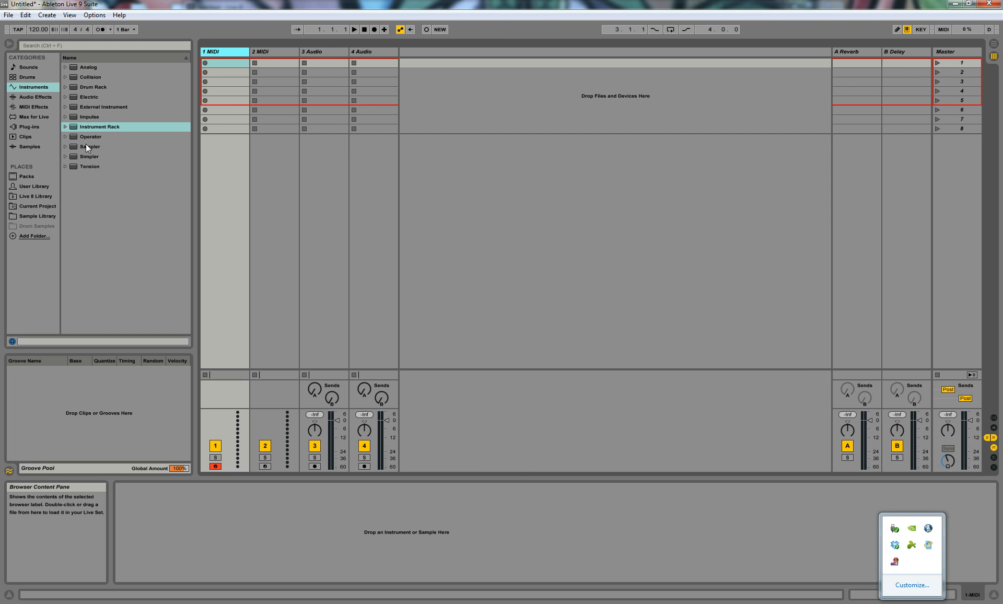
{"action": "left_click_drag", "start_coordinate": [83, 136], "coordinate": [191, 500]}
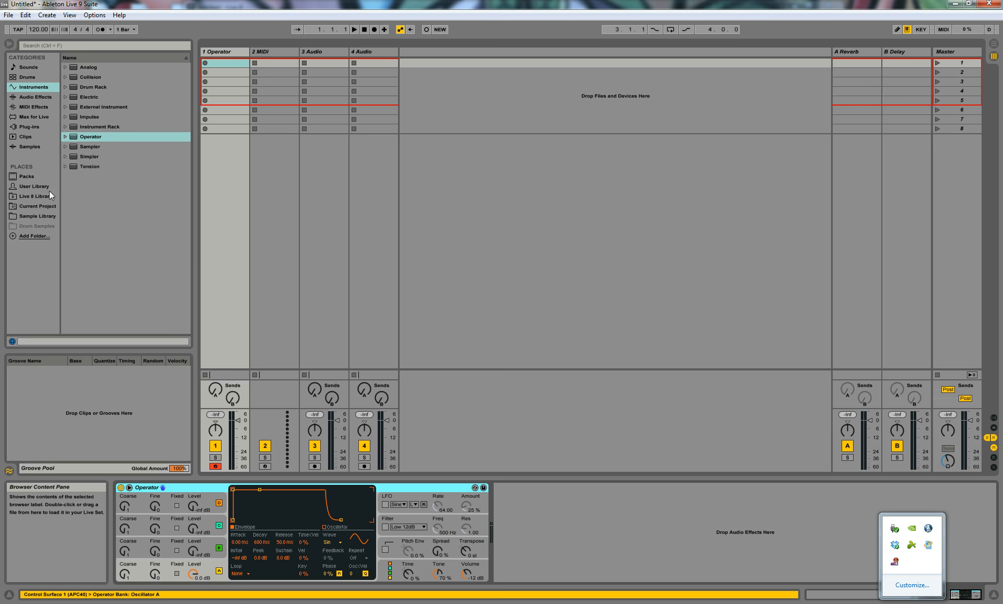
Swap the first track's instrument in turn for Sampler, Simpler, Tension, an Instrument Rack and Operator.
{"action": "left_click", "coordinate": [91, 147]}
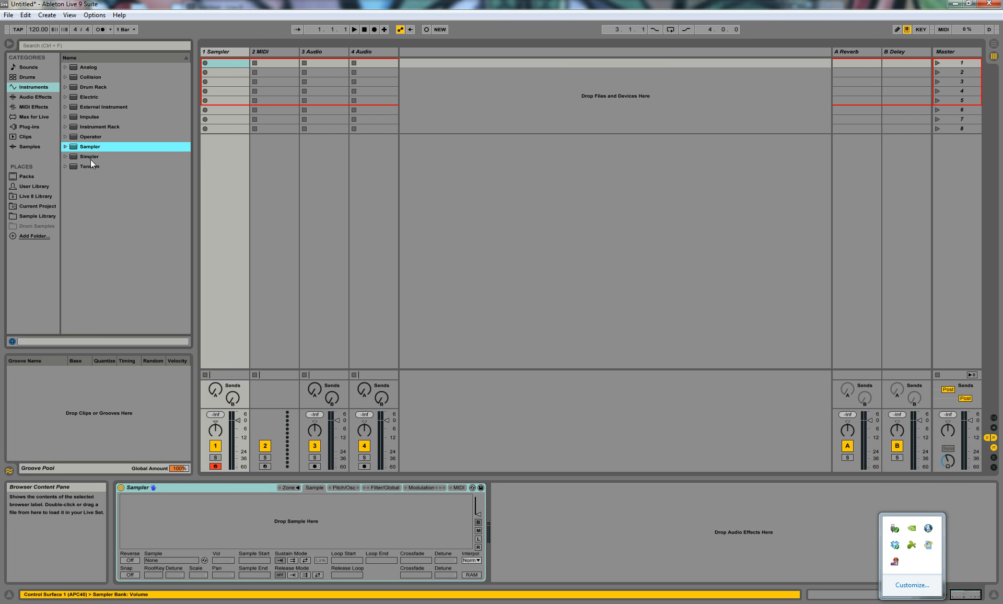
{"action": "left_click", "coordinate": [90, 157]}
{"action": "left_click", "coordinate": [92, 166]}
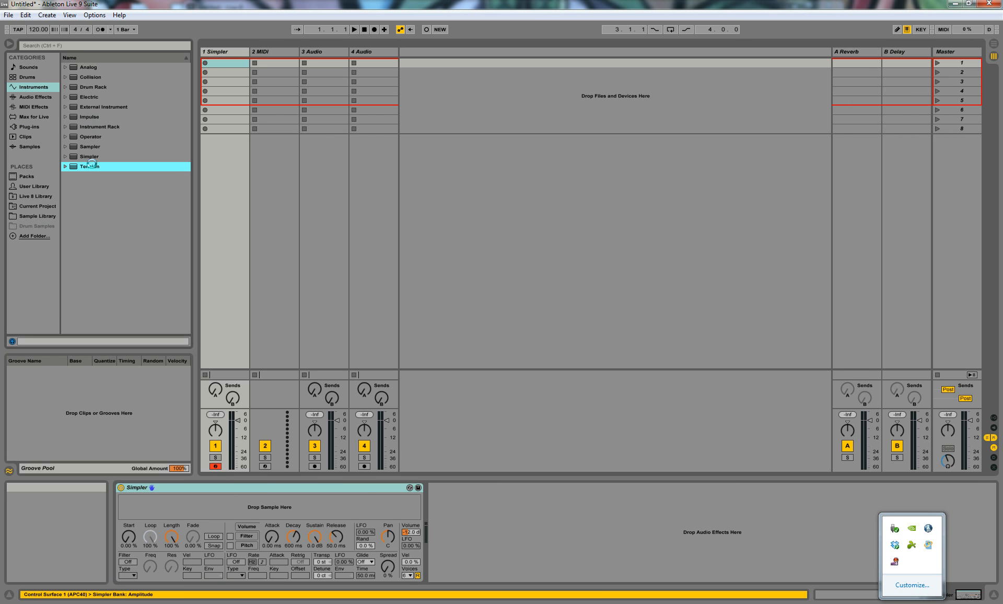
{"action": "left_click", "coordinate": [99, 126]}
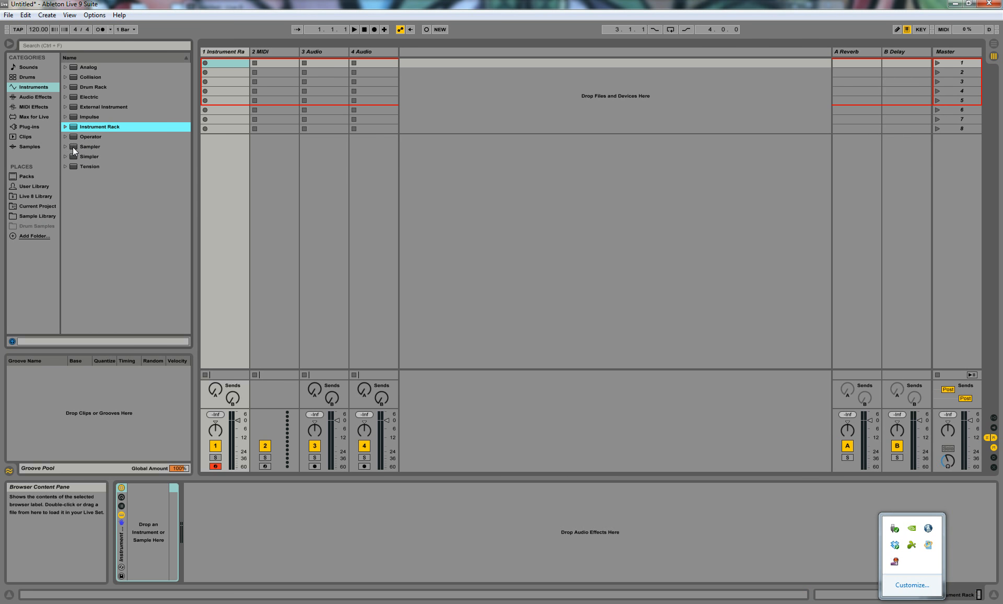
{"action": "double_click", "coordinate": [108, 138]}
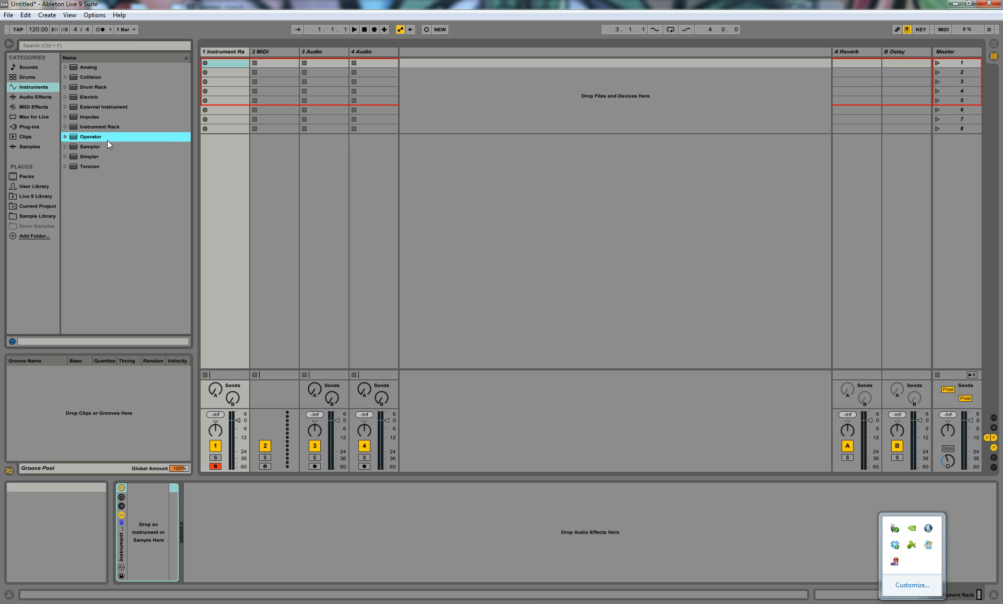
Add the Chorus, Filter Delay and Gate audio effects after the instrument on the first track.
{"action": "left_click", "coordinate": [35, 97]}
{"action": "double_click", "coordinate": [106, 128]}
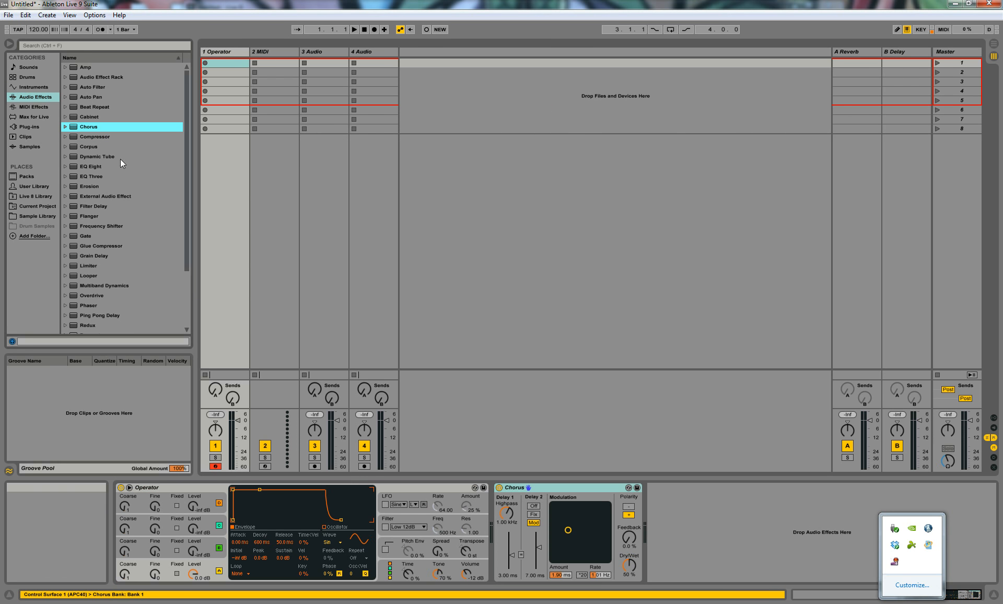
{"action": "double_click", "coordinate": [128, 206]}
{"action": "double_click", "coordinate": [130, 236]}
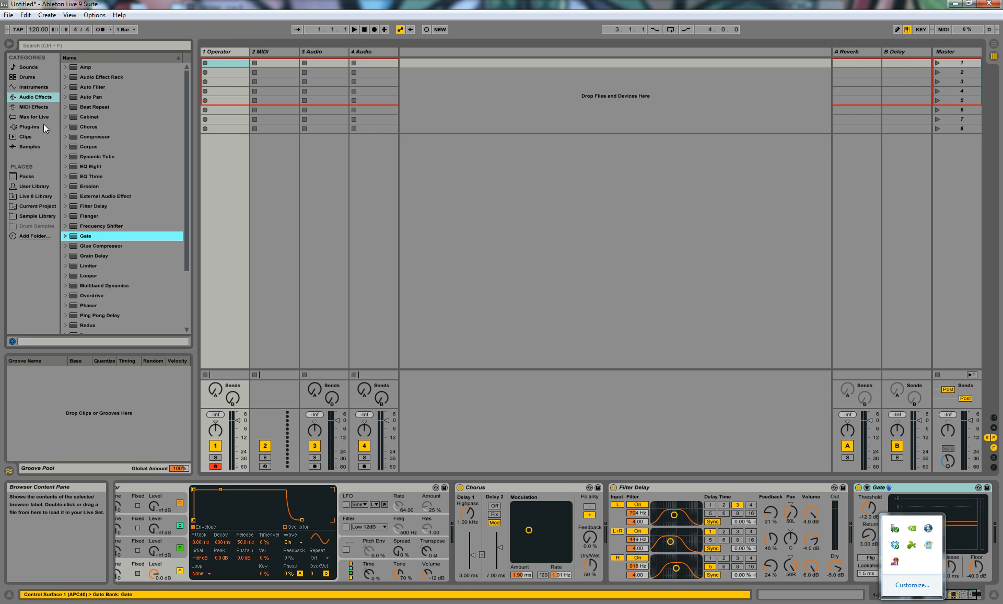
Replace Operator with Simpler on the first track and add the Pitch MIDI effect.
{"action": "left_click", "coordinate": [34, 87]}
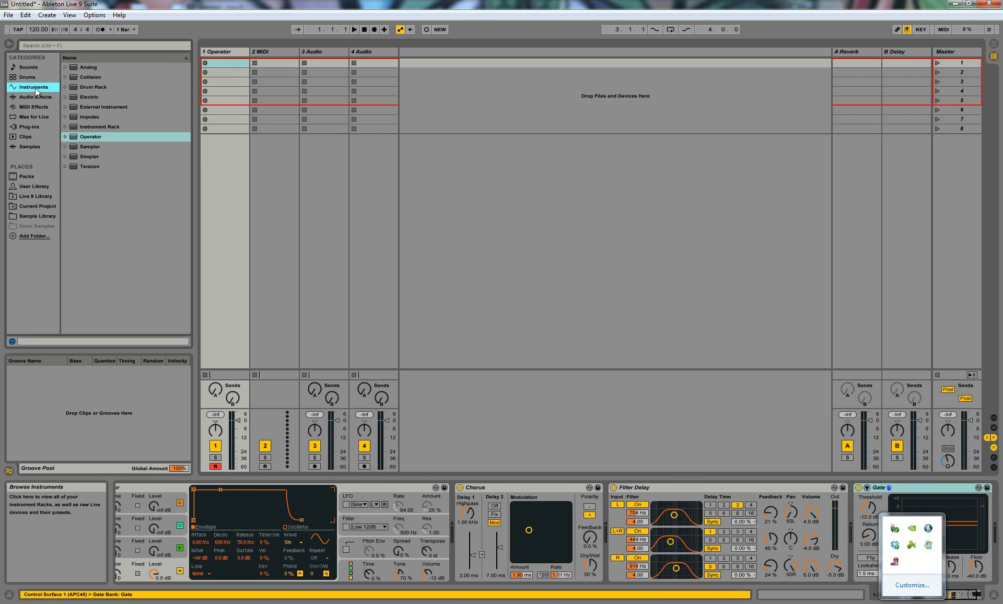
{"action": "double_click", "coordinate": [101, 156]}
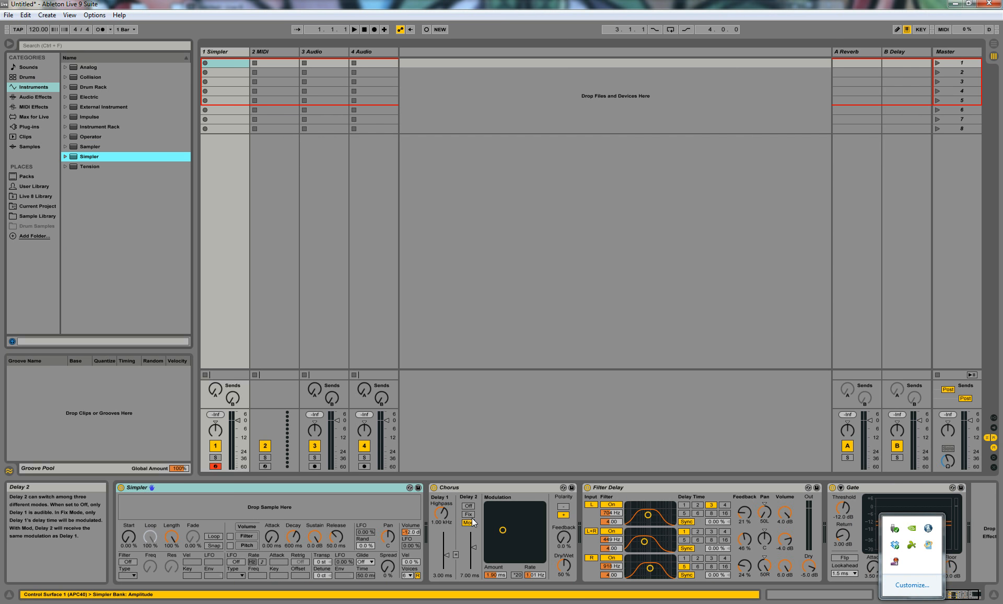
{"action": "left_click", "coordinate": [32, 108]}
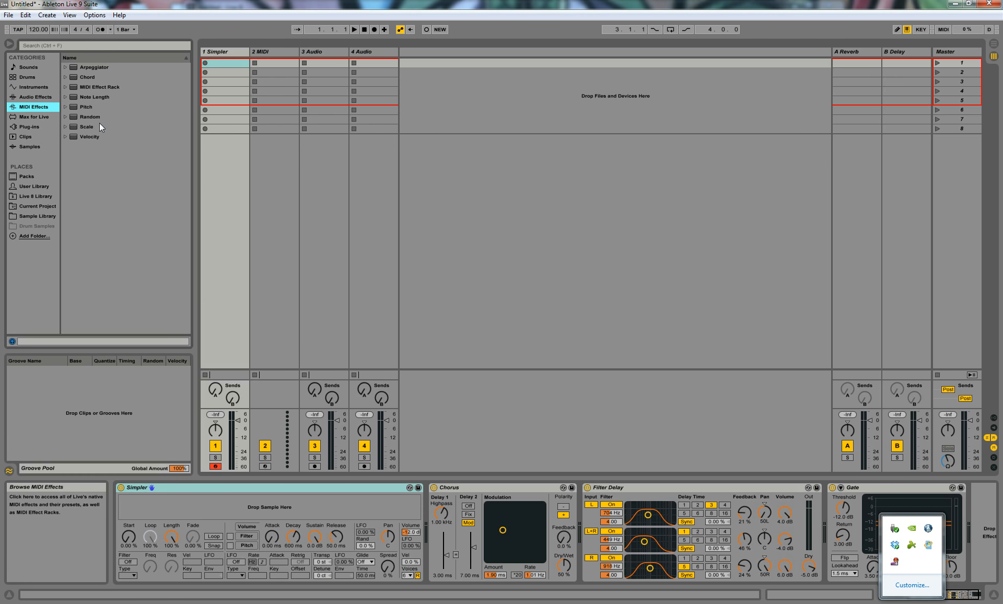
{"action": "double_click", "coordinate": [104, 108]}
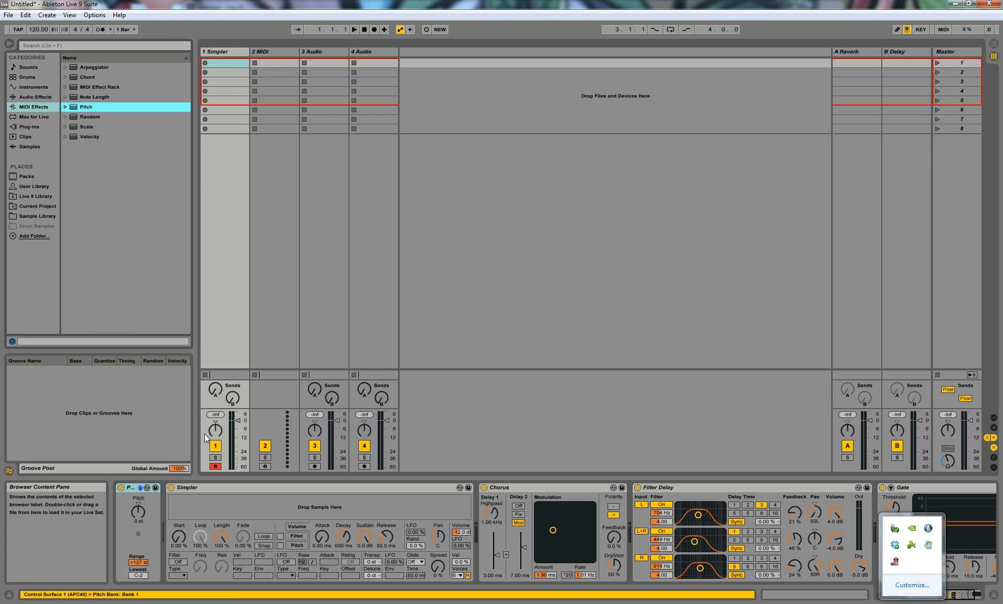
Delete all devices from the first track's device chain.
{"action": "left_click", "coordinate": [203, 485]}
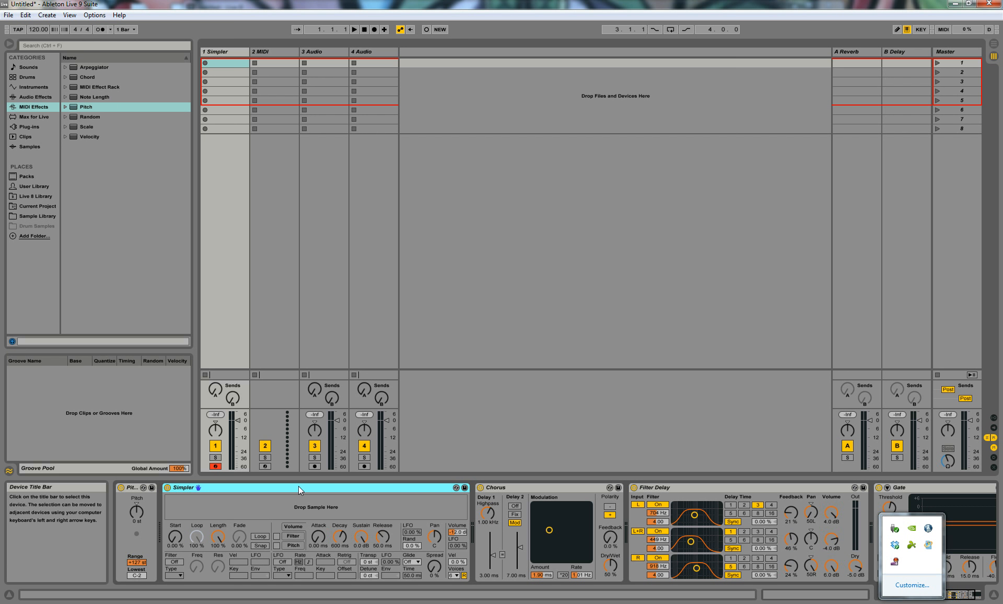
{"action": "key", "text": "ctrl+a"}
{"action": "key", "text": "Delete"}
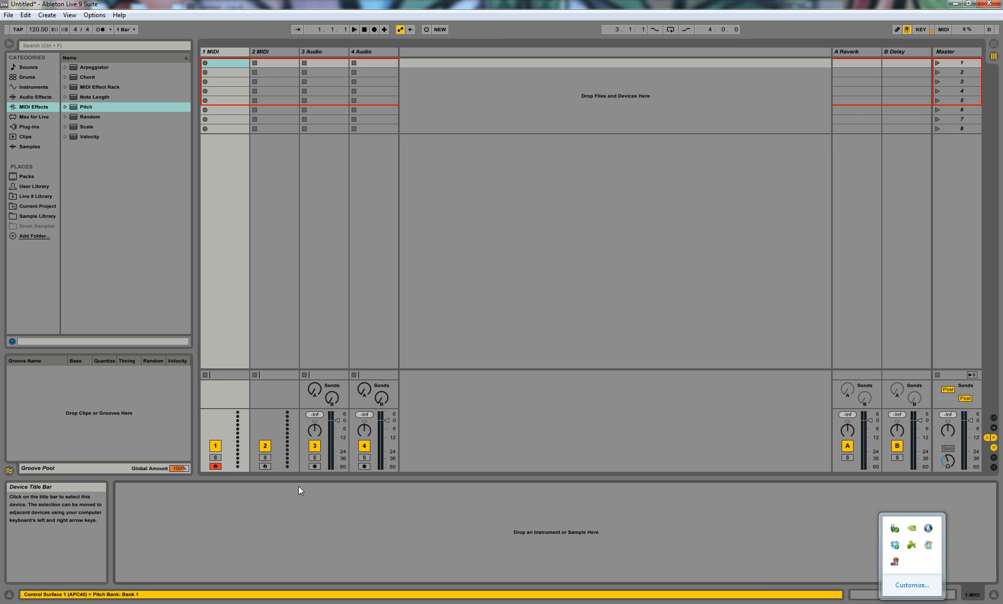
Add a MIDI Effect Rack, the Note Length MIDI effect and the Auto Filter audio effect to the first track.
{"action": "double_click", "coordinate": [109, 88]}
{"action": "left_click", "coordinate": [106, 99]}
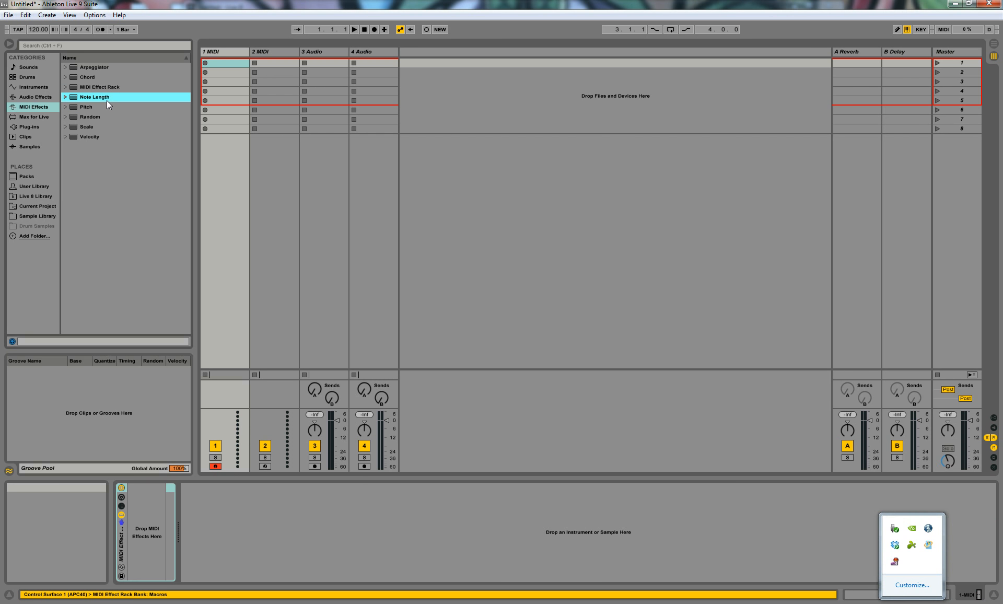
{"action": "double_click", "coordinate": [107, 99]}
{"action": "left_click", "coordinate": [35, 96]}
{"action": "left_click", "coordinate": [98, 87]}
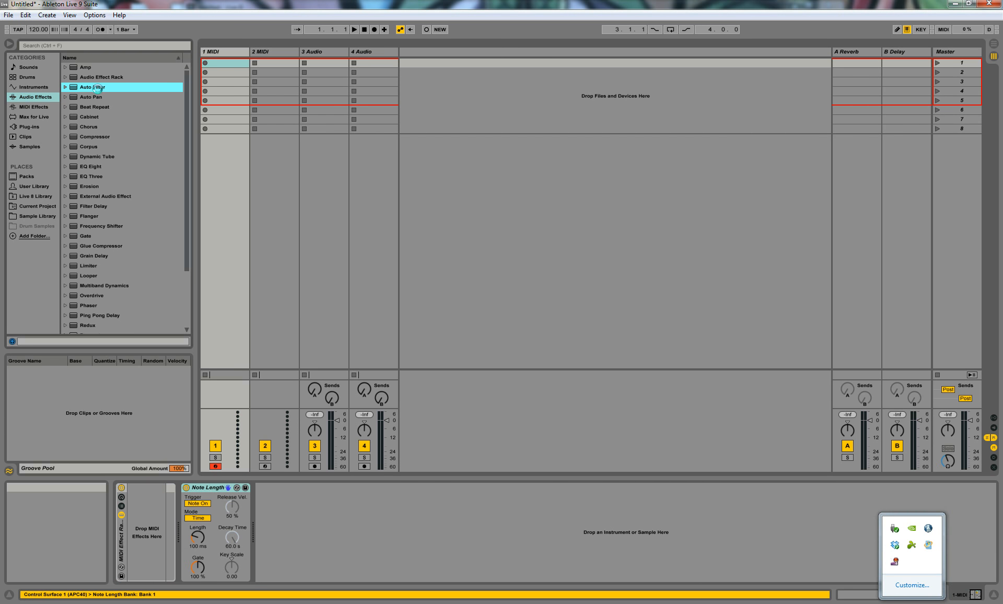
{"action": "double_click", "coordinate": [97, 87]}
Toggle the Auto Filter and the first track off and on again.
{"action": "left_click", "coordinate": [117, 533]}
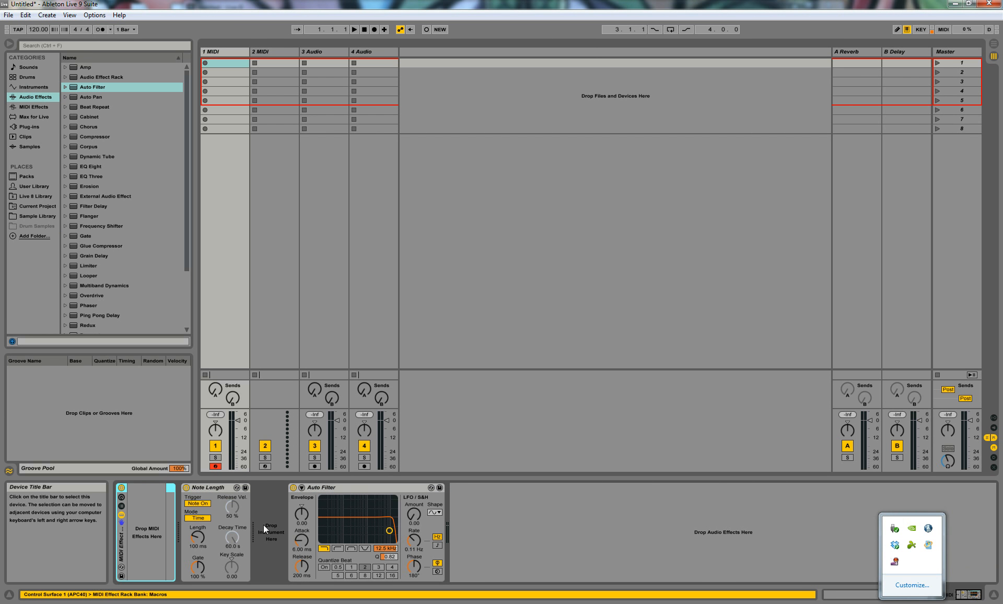
{"action": "left_click", "coordinate": [314, 488]}
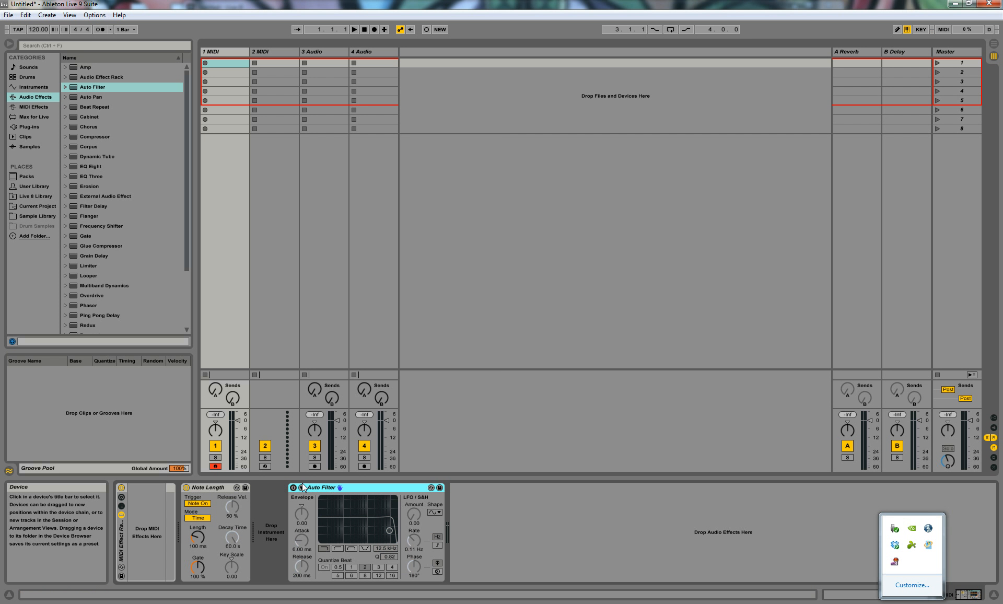
{"action": "left_click", "coordinate": [217, 51]}
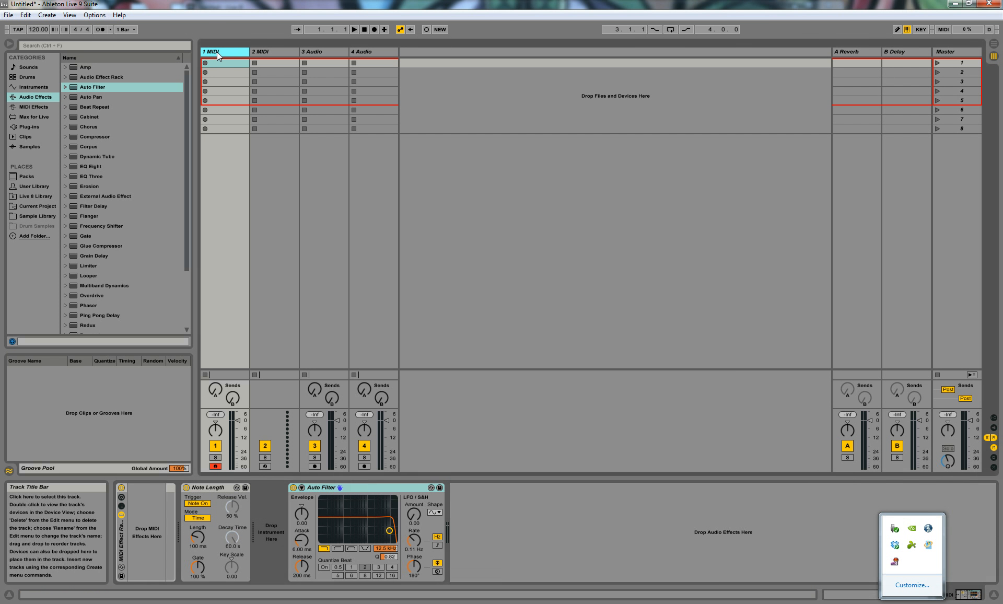
{"action": "left_click", "coordinate": [214, 445]}
{"action": "left_click", "coordinate": [215, 446]}
Create a MIDI clip in the first track's second slot and draw an A#3 sixteenth note at 1.1.4.
{"action": "double_click", "coordinate": [222, 73]}
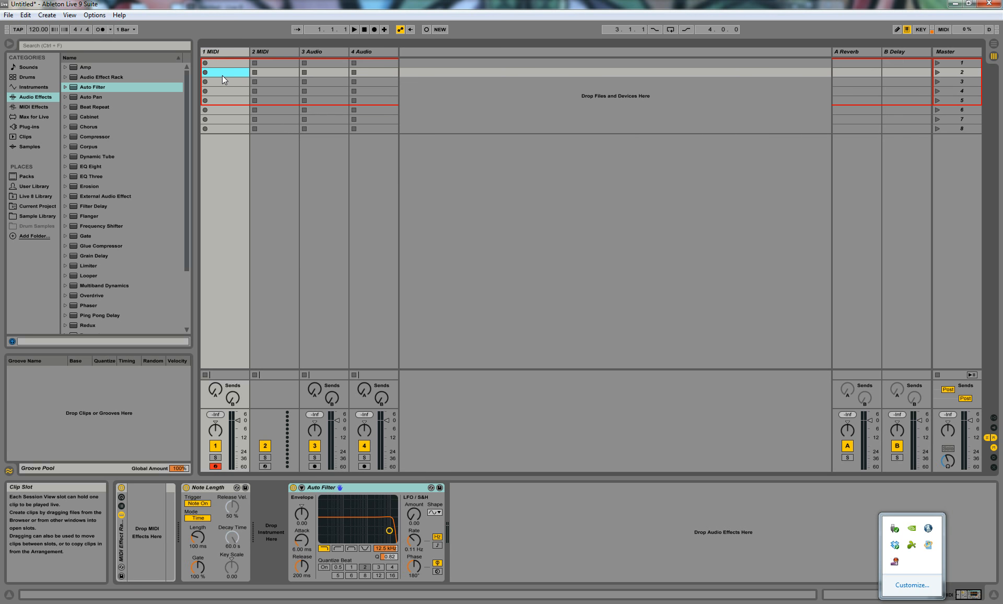
{"action": "double_click", "coordinate": [403, 435]}
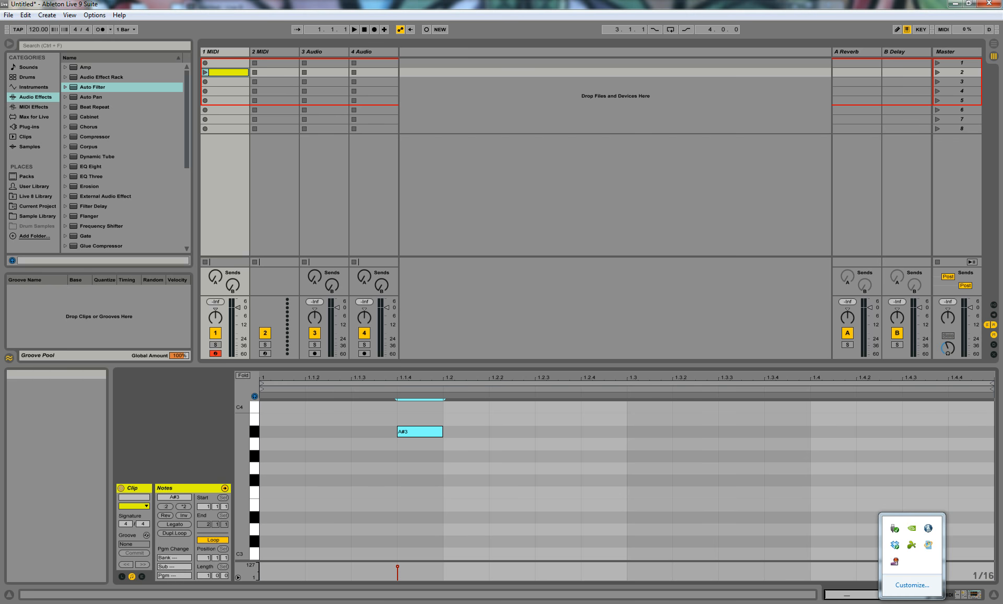
Switch to Live 8 and load its Limiter onto the audio track, with Live 9's 3 Audio track selected.
{"action": "left_click", "coordinate": [175, 603]}
{"action": "left_click_drag", "start_coordinate": [349, 5], "coordinate": [409, 2]}
{"action": "double_click", "coordinate": [301, 162]}
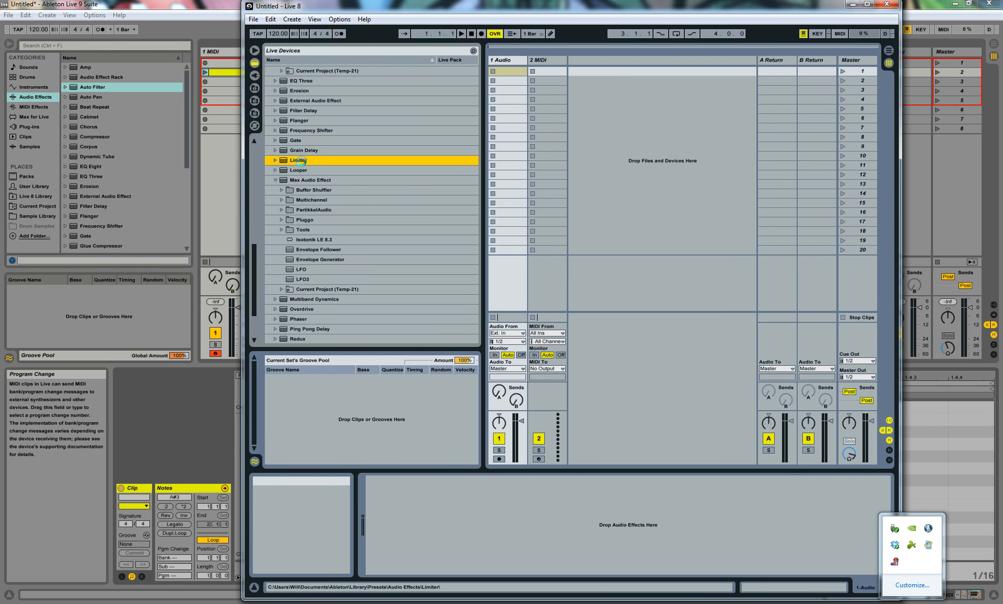
{"action": "left_click", "coordinate": [222, 51]}
{"action": "left_click", "coordinate": [315, 51]}
{"action": "key", "text": "alt+Tab"}
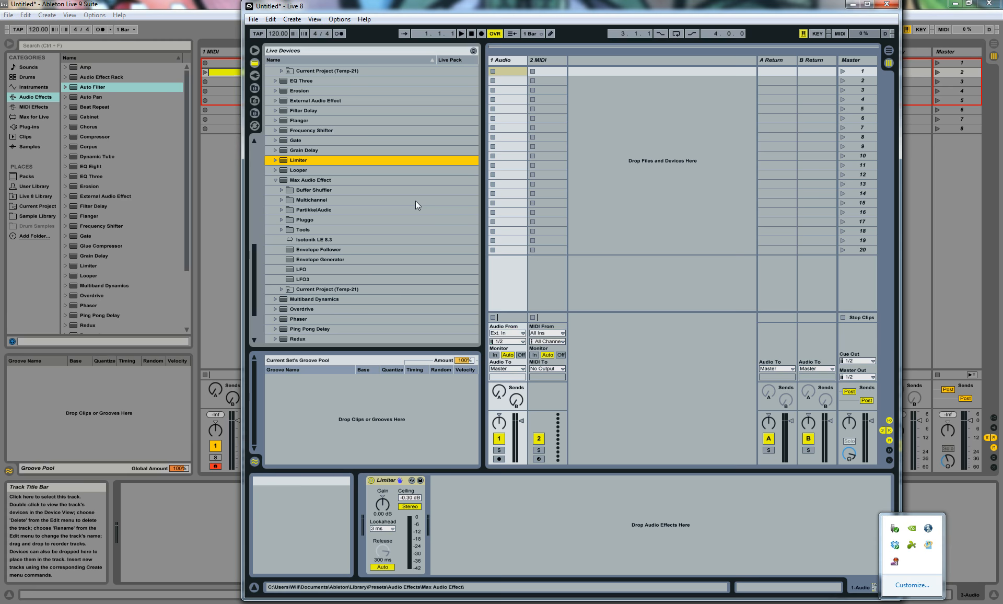
Save the Live 8 Limiter as a preset named Limiter, replacing the existing preset file.
{"action": "left_click_drag", "start_coordinate": [387, 480], "coordinate": [477, 501]}
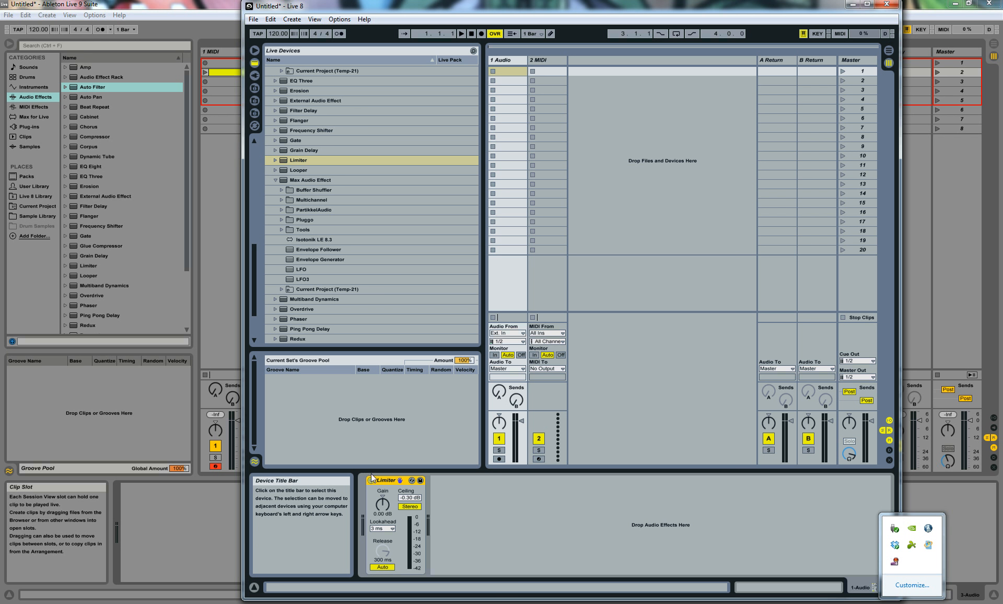
{"action": "left_click", "coordinate": [399, 480]}
{"action": "left_click", "coordinate": [400, 480]}
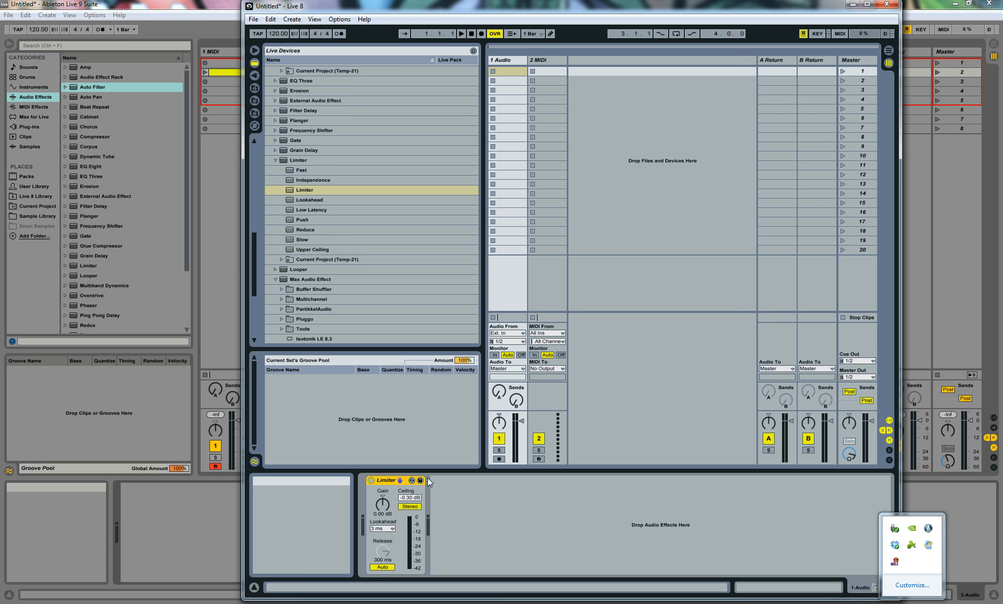
{"action": "left_click", "coordinate": [419, 481]}
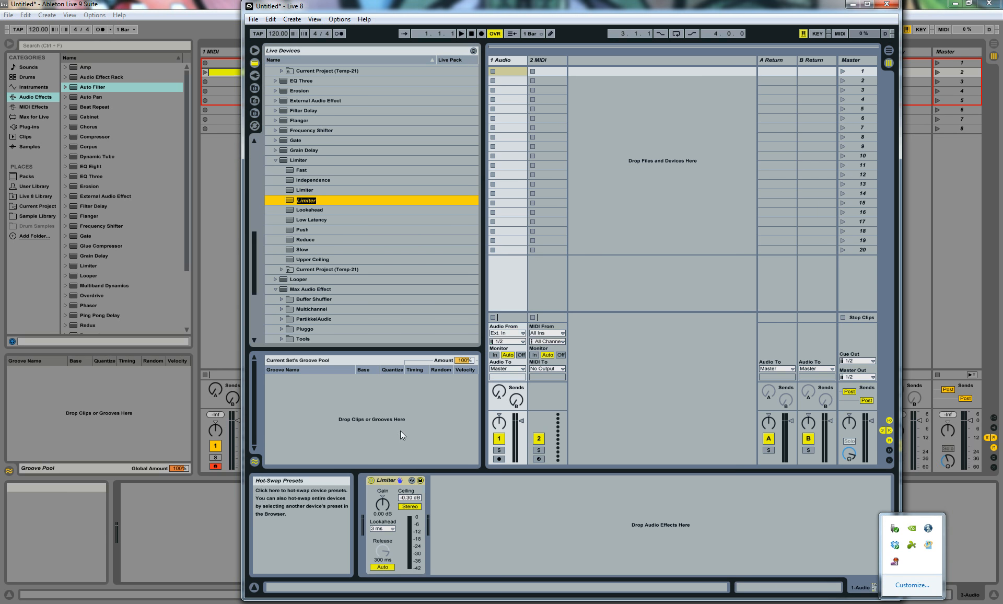
{"action": "key", "text": "Return"}
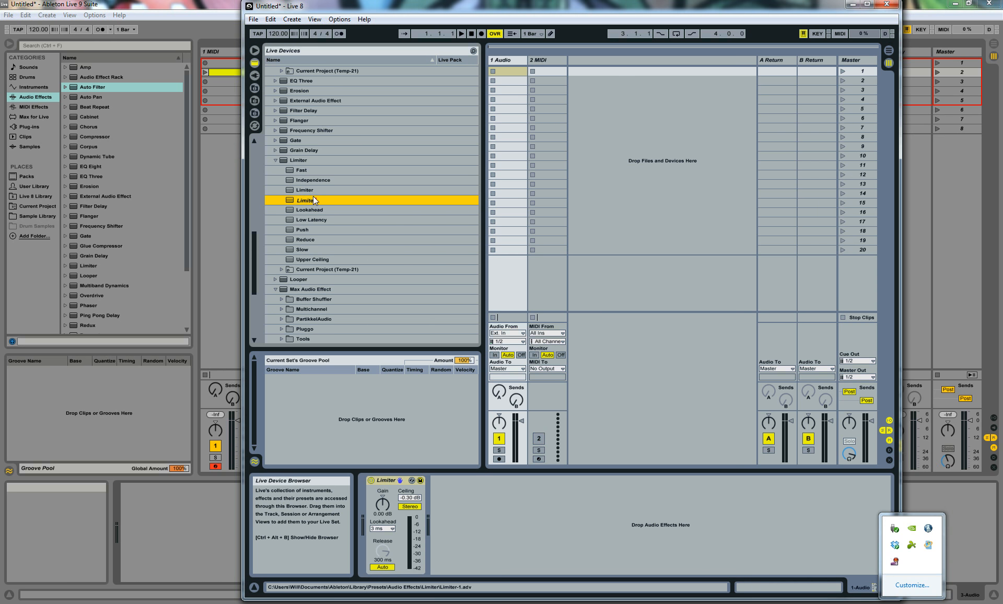
{"action": "key", "text": "Return"}
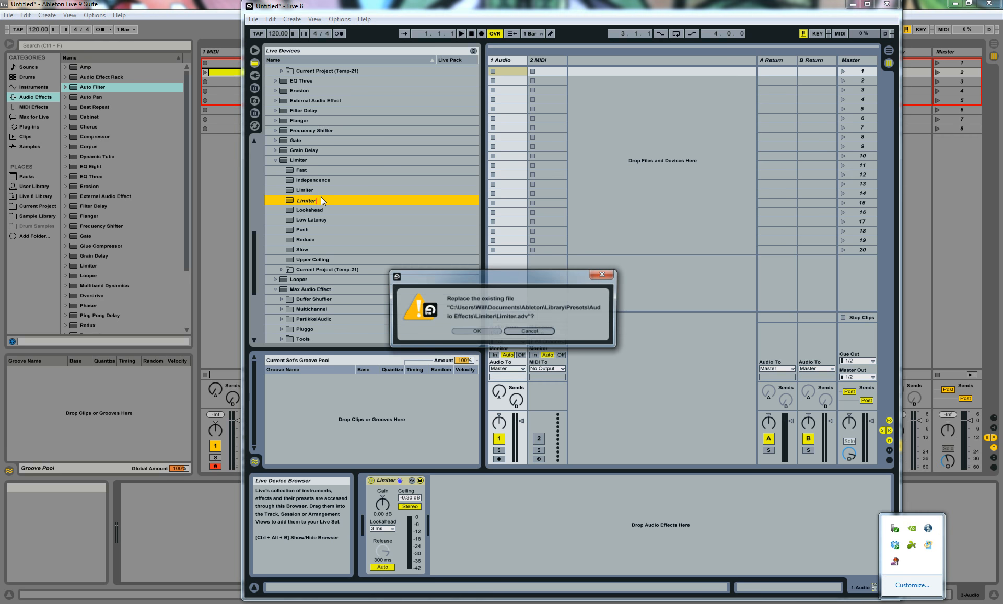
{"action": "left_click", "coordinate": [474, 331]}
Transfer the saved Limiter preset from Live 8 onto Live 9's 3 Audio track and delete it there again.
{"action": "left_click_drag", "start_coordinate": [297, 193], "coordinate": [179, 500]}
{"action": "left_click", "coordinate": [140, 486]}
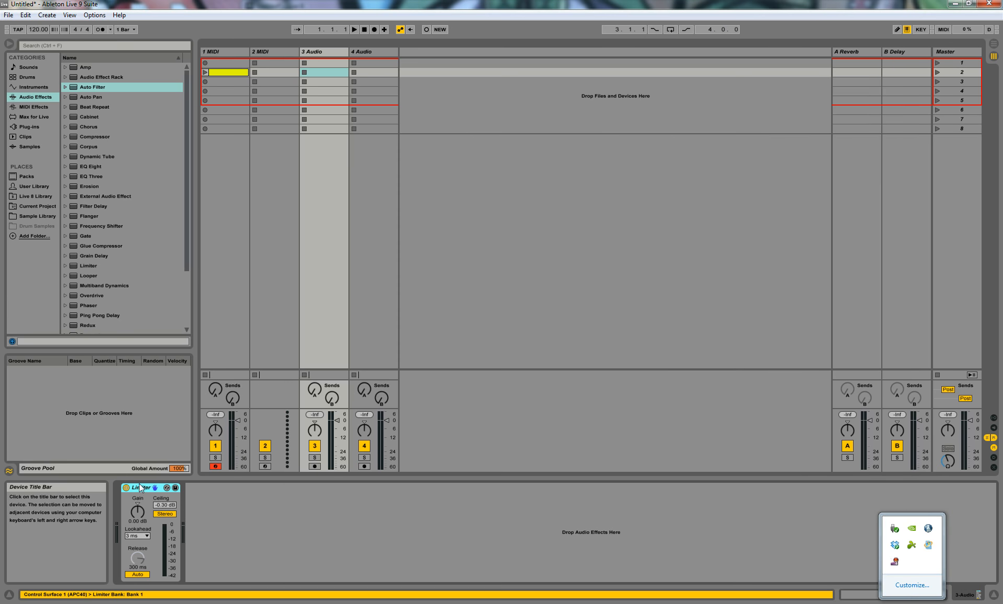
{"action": "key", "text": "Delete"}
{"action": "key", "text": "alt+Tab"}
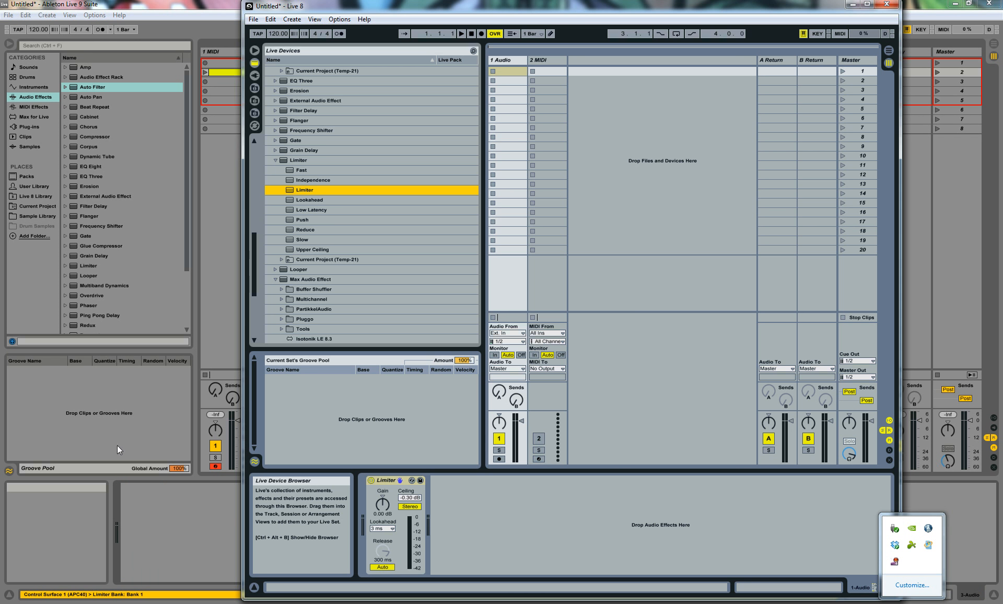
Delete the Limiter from Live 8's audio track and collapse the Limiter presets in the device browser.
{"action": "left_click", "coordinate": [405, 481]}
{"action": "key", "text": "Delete"}
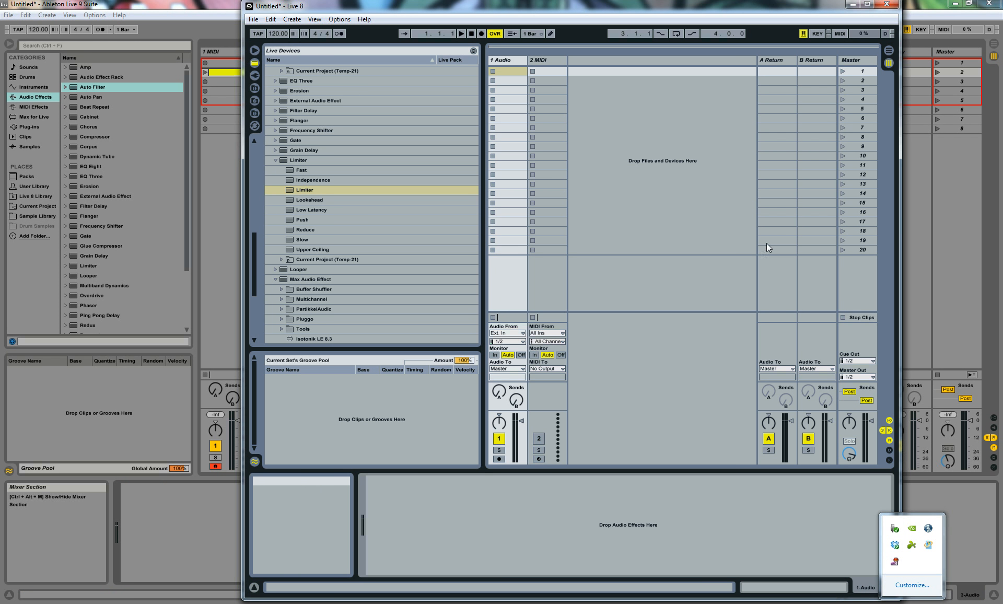
{"action": "left_click", "coordinate": [275, 160]}
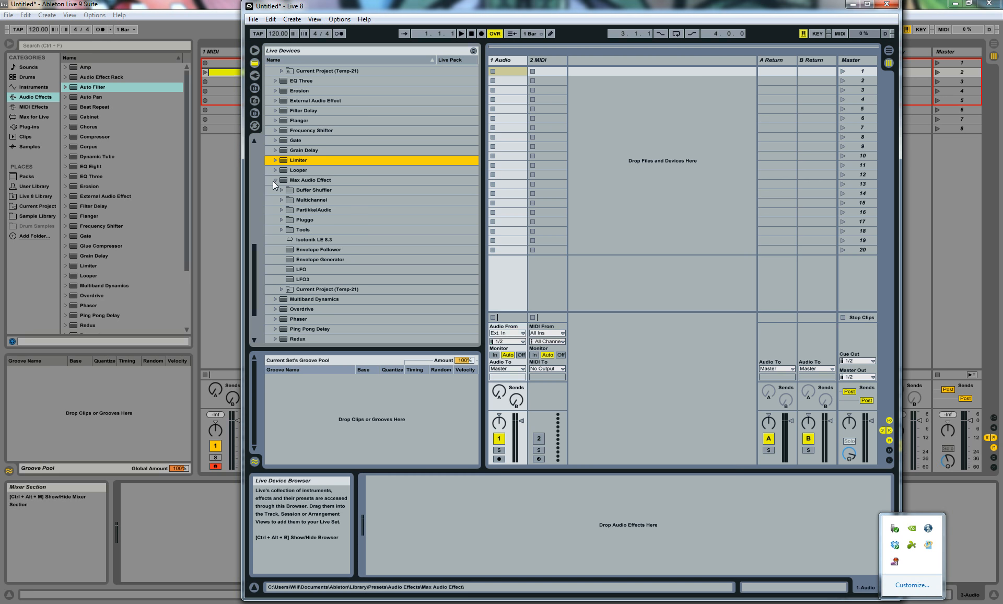
Load the LFO Max audio effect in Live 8 and transfer its preset onto Live 9's 3 Audio track.
{"action": "double_click", "coordinate": [288, 269]}
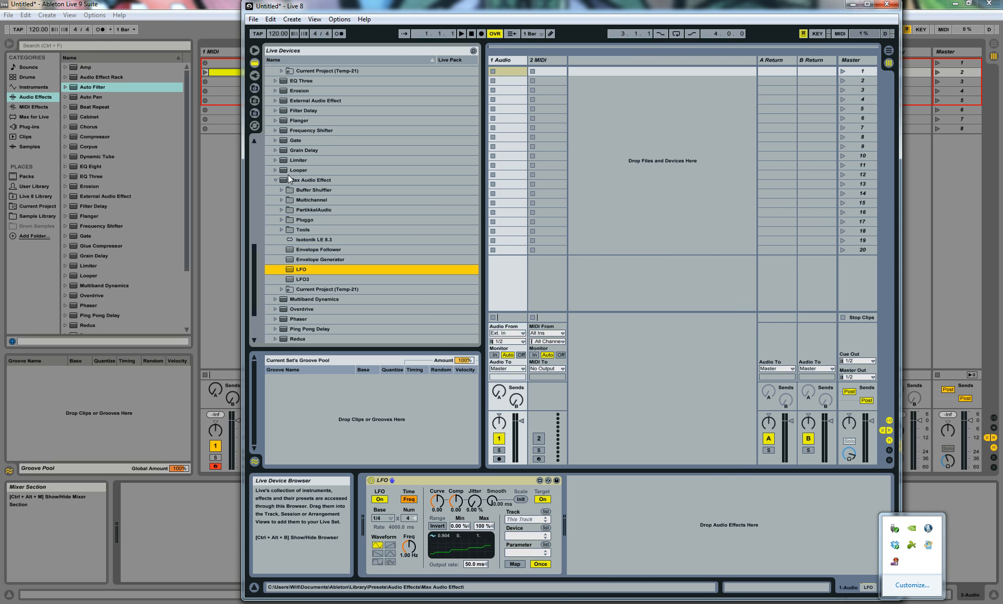
{"action": "left_click", "coordinate": [442, 479]}
{"action": "mouse_move", "coordinate": [457, 526]}
{"action": "left_mouse_down"}
{"action": "mouse_move", "coordinate": [458, 514]}
{"action": "mouse_move", "coordinate": [457, 526]}
{"action": "left_mouse_up"}
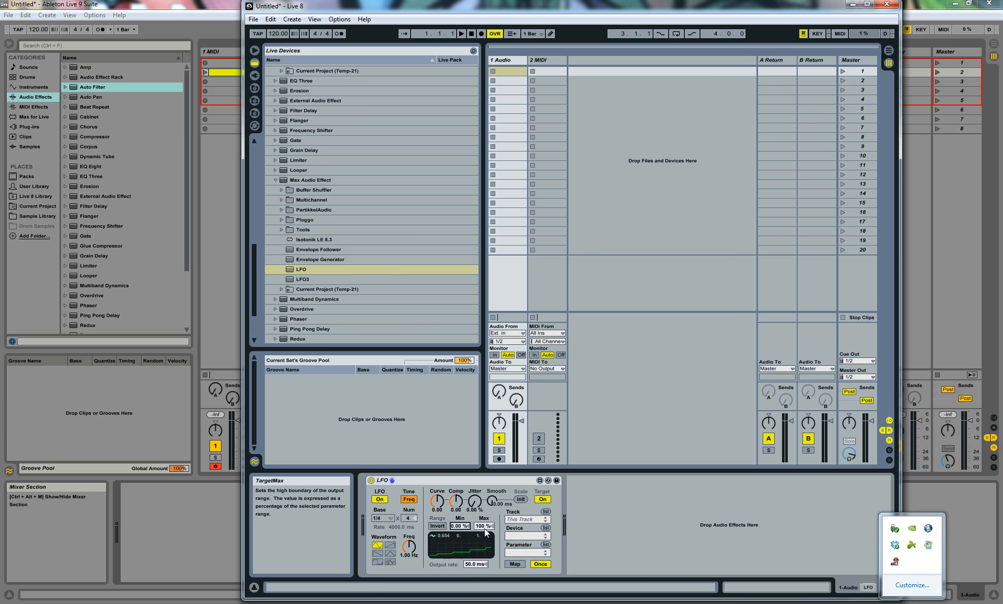
{"action": "left_click", "coordinate": [430, 480]}
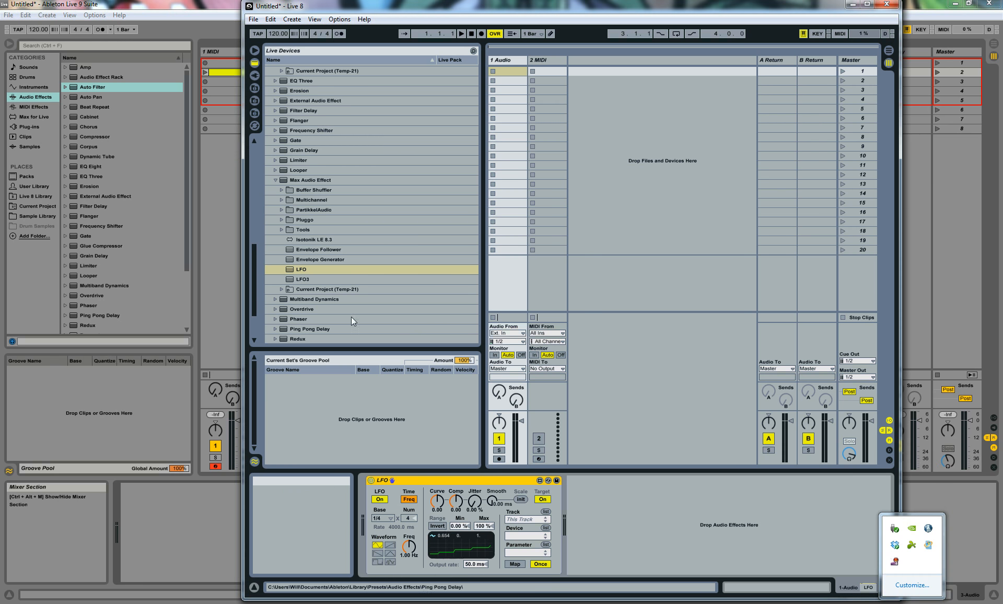
{"action": "left_click_drag", "start_coordinate": [287, 269], "coordinate": [182, 529]}
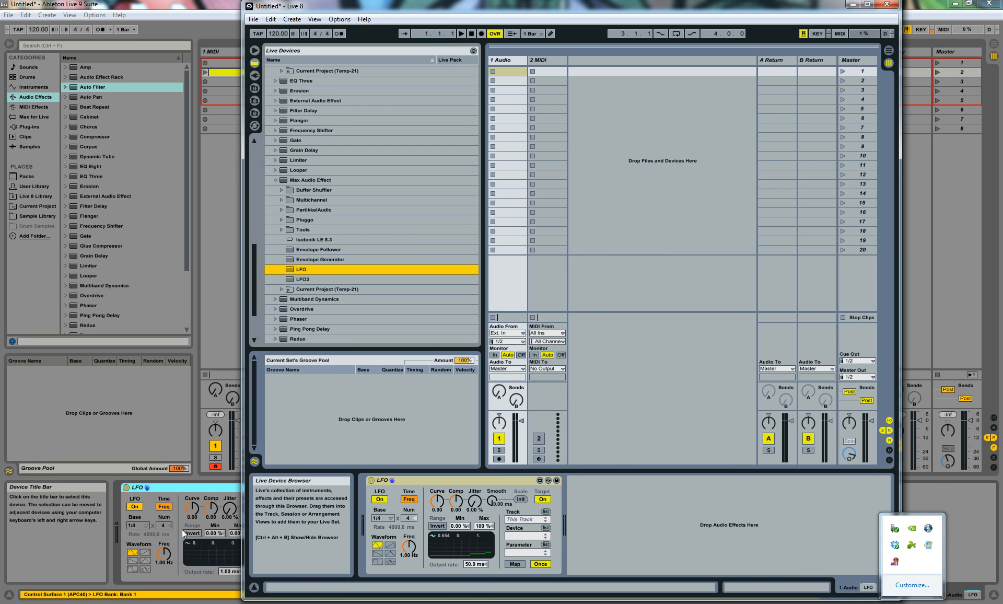
{"action": "left_click", "coordinate": [198, 490]}
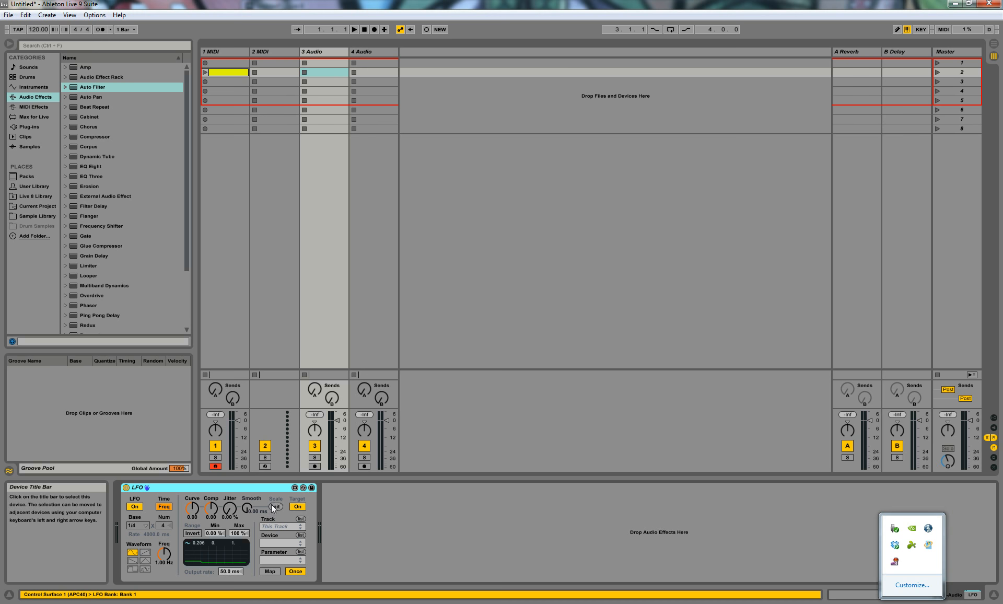
Save the LFO as a preset in Live 9's User Library and delete the device from the 3 Audio track.
{"action": "left_click", "coordinate": [309, 488]}
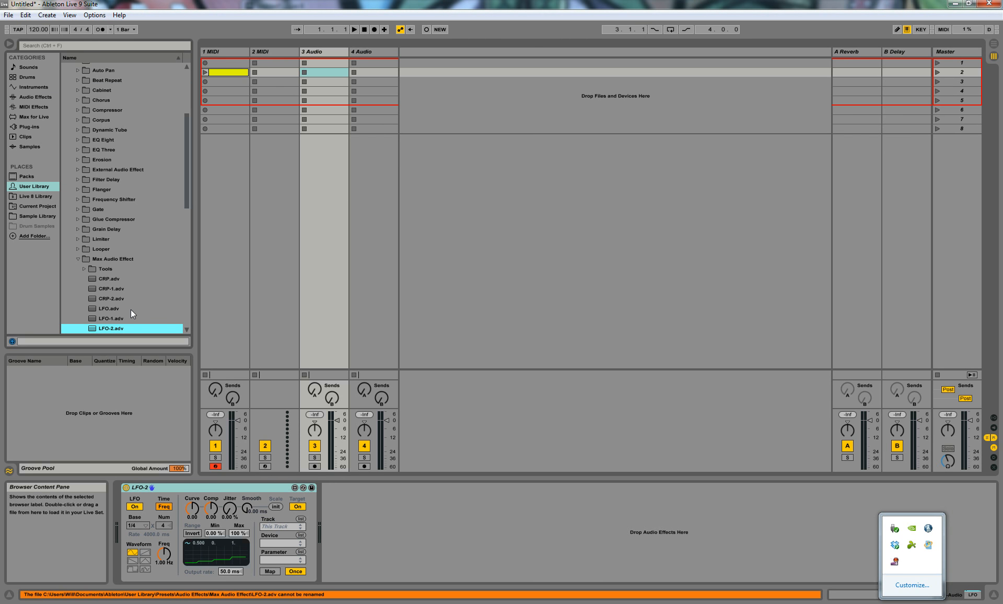
{"action": "left_click", "coordinate": [198, 487]}
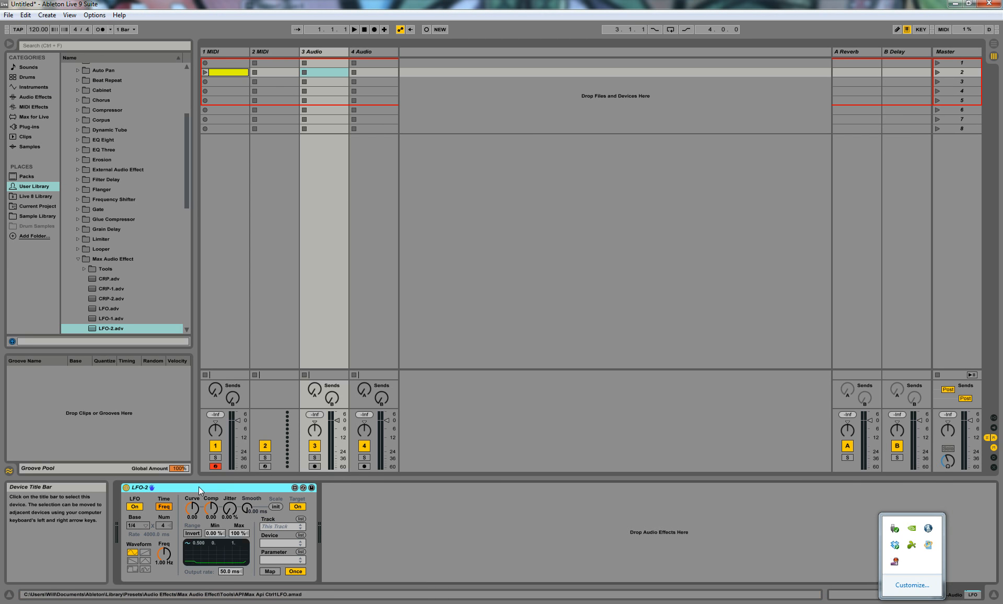
{"action": "key", "text": "Delete"}
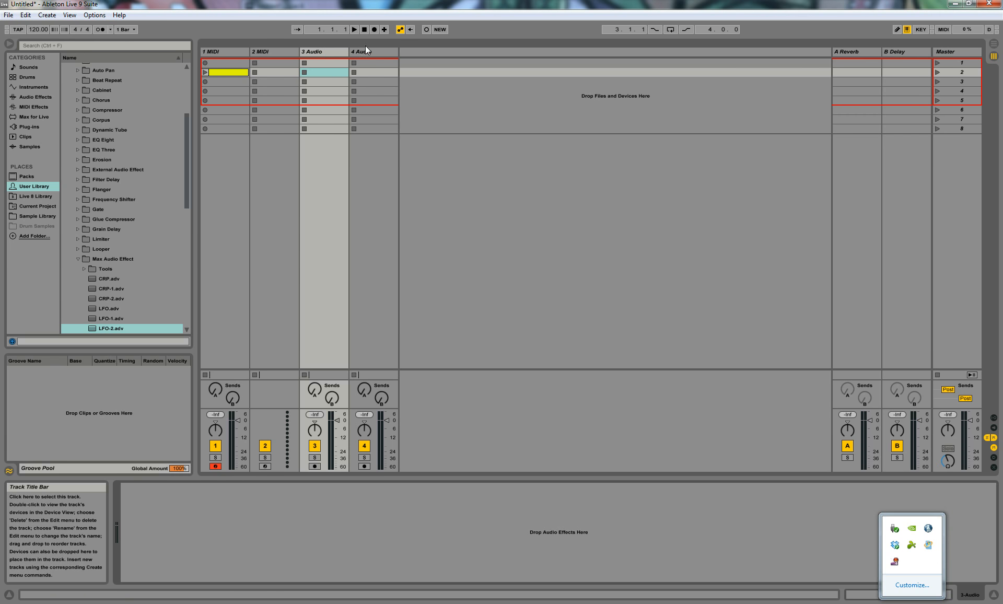
Search the browser for sylenth1 and load the Sylenth1 plug-in onto the 2 MIDI track.
{"action": "left_click", "coordinate": [290, 56]}
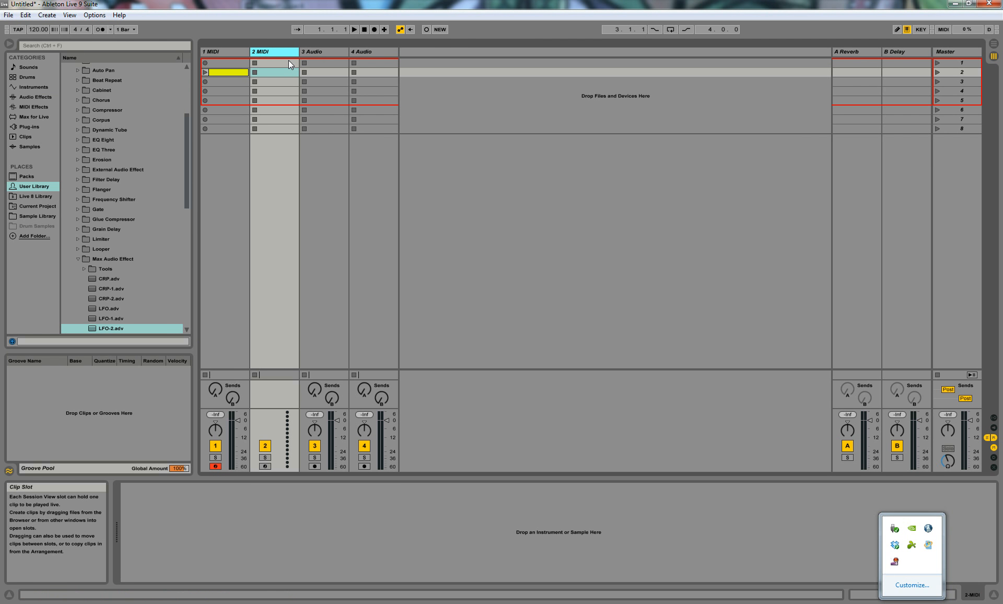
{"action": "key", "text": "ctrl+f"}
{"action": "type", "text": "sylenth1"}
{"action": "key", "text": "Down"}
{"action": "key", "text": "Down"}
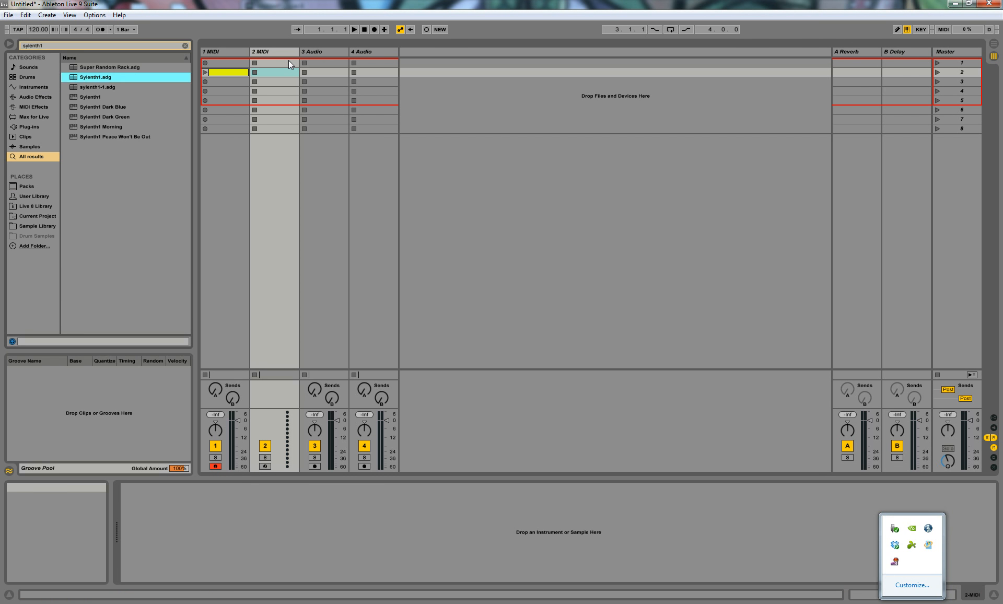
{"action": "key", "text": "Down"}
{"action": "key", "text": "Down"}
{"action": "key", "text": "Return"}
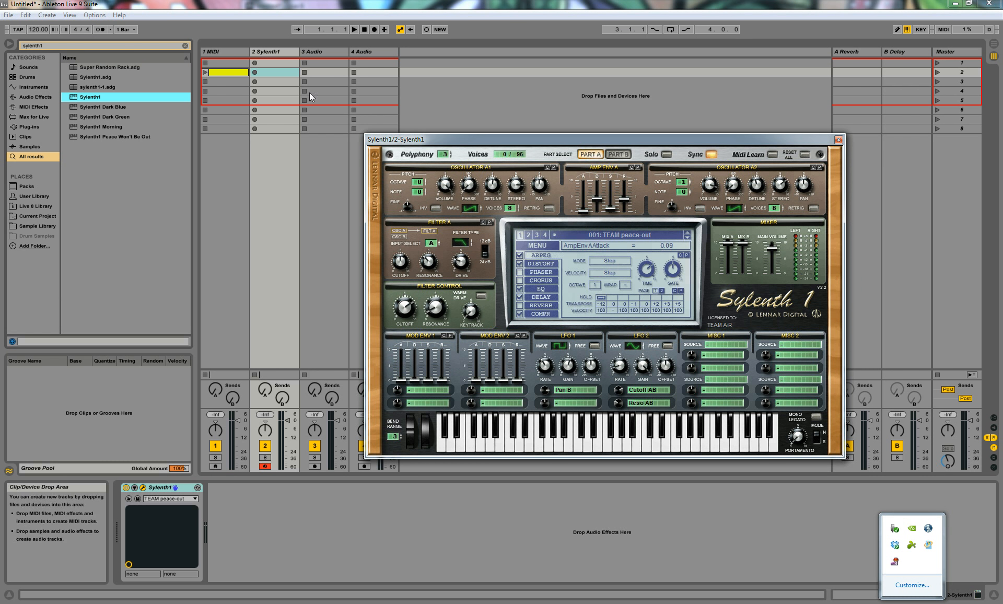
Clear the browser search and add the Beat Repeat, Chorus and Compressor audio effects after Sylenth1.
{"action": "left_click", "coordinate": [33, 107]}
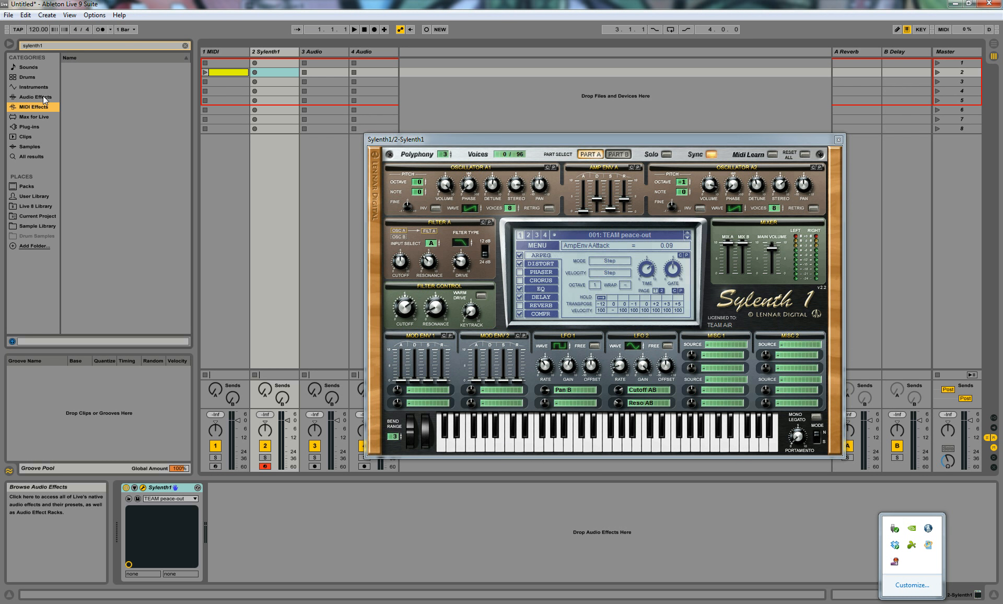
{"action": "left_click", "coordinate": [186, 45]}
{"action": "left_click", "coordinate": [33, 96]}
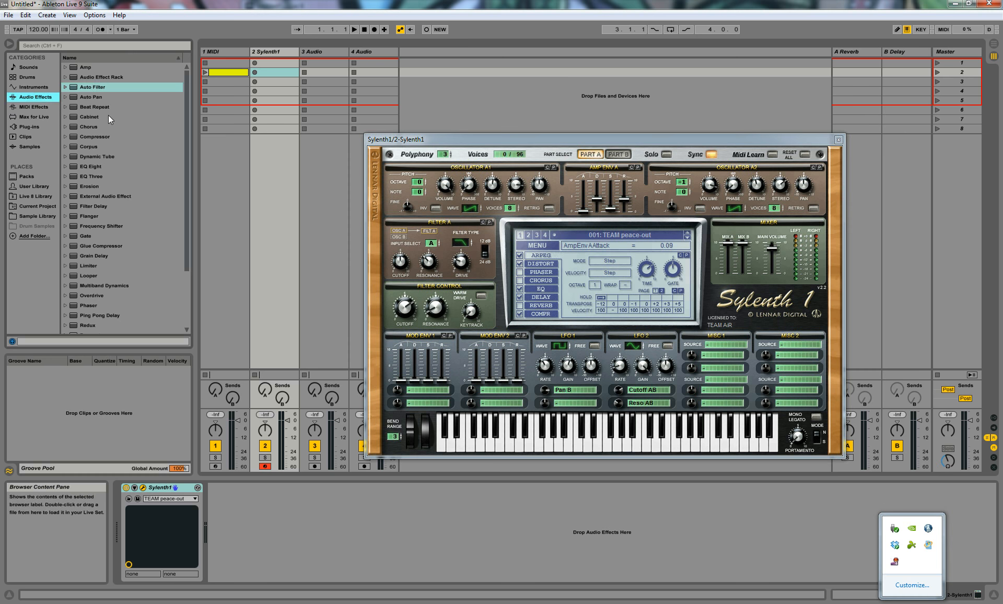
{"action": "key", "text": "Right"}
{"action": "key", "text": "Down"}
{"action": "key", "text": "Down"}
{"action": "key", "text": "Return"}
{"action": "key", "text": "Down"}
{"action": "key", "text": "Down"}
{"action": "key", "text": "Return"}
{"action": "key", "text": "Down"}
{"action": "key", "text": "Return"}
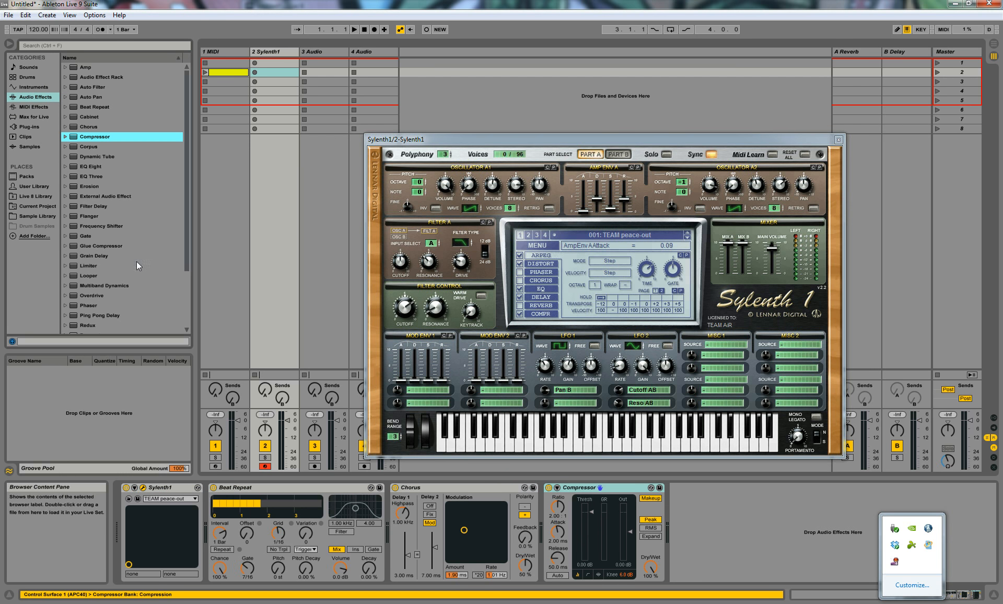
Create a MIDI clip in the Sylenth1 track's first slot with notes A#3, E3, E3 and G3.
{"action": "double_click", "coordinate": [274, 63]}
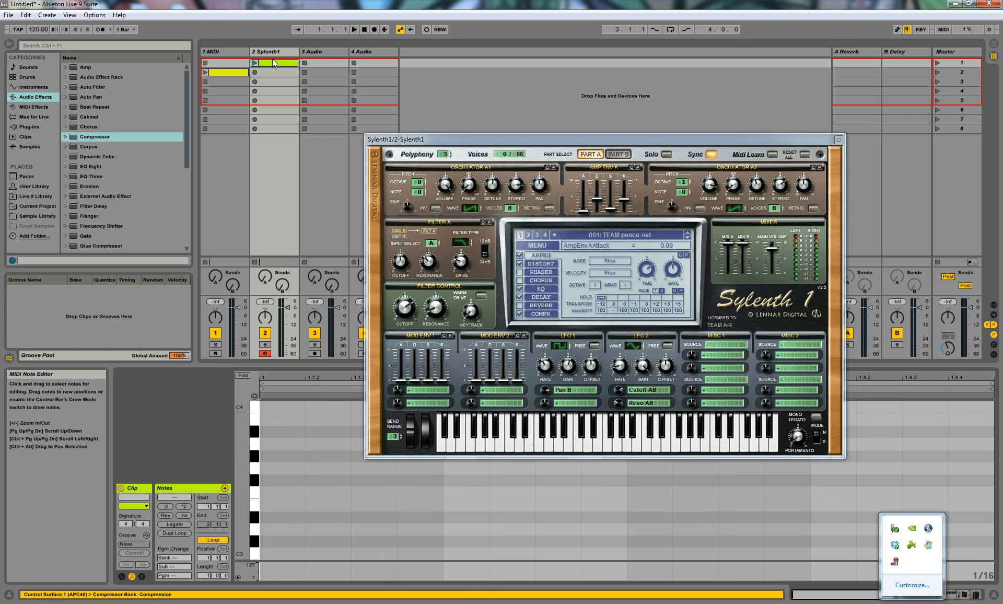
{"action": "double_click", "coordinate": [293, 431]}
{"action": "double_click", "coordinate": [464, 505]}
{"action": "double_click", "coordinate": [655, 505]}
{"action": "double_click", "coordinate": [877, 468]}
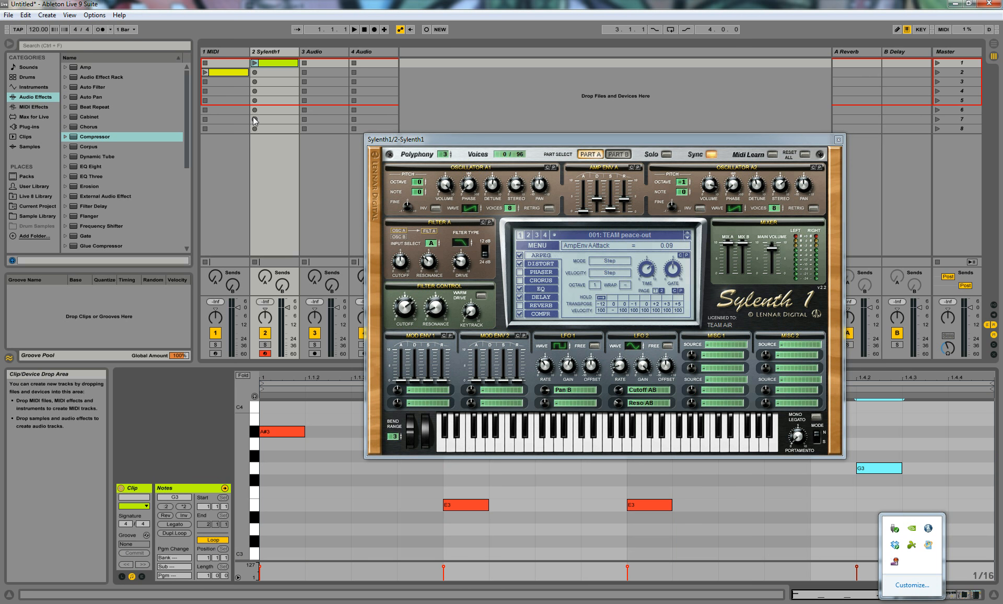
Save the clip into the User Library's Clips folder under the name sylenth1.
{"action": "left_click_drag", "start_coordinate": [275, 64], "coordinate": [25, 186]}
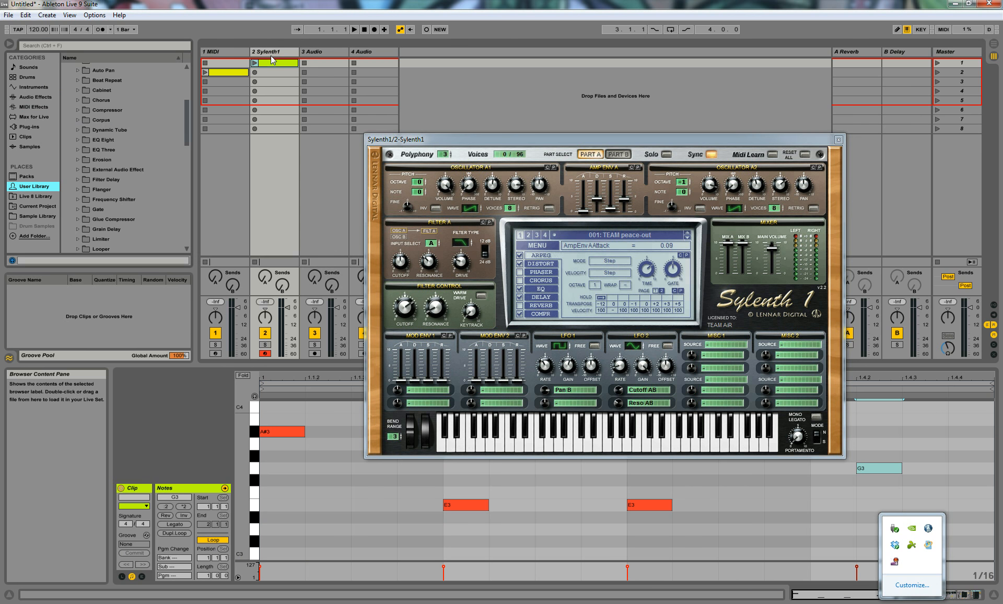
{"action": "scroll", "coordinate": [68, 154], "scroll_direction": "up", "scroll_amount": 3}
{"action": "left_click", "coordinate": [66, 97]}
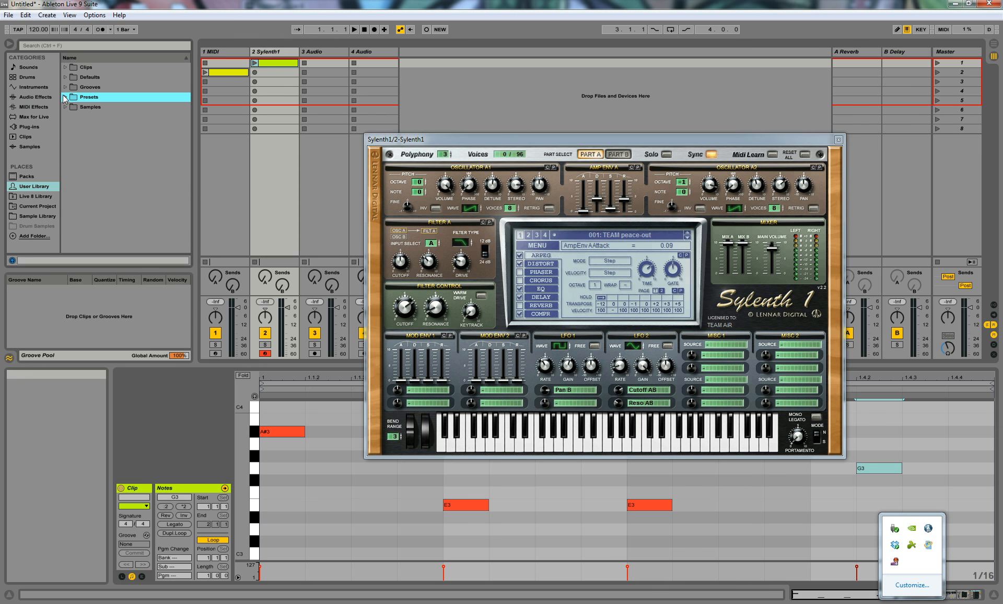
{"action": "left_click", "coordinate": [65, 67]}
{"action": "left_click_drag", "start_coordinate": [277, 62], "coordinate": [80, 90]}
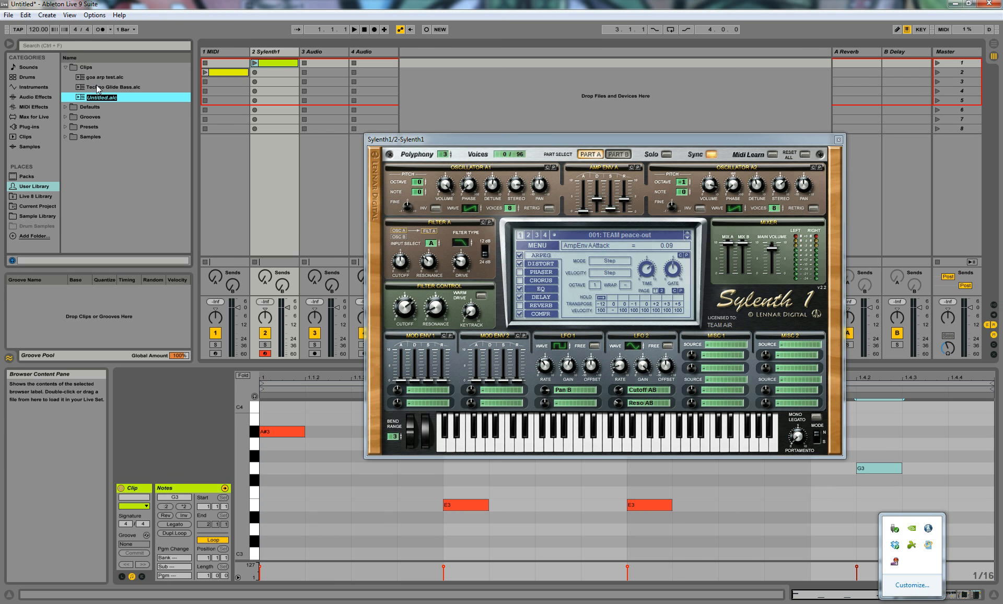
{"action": "type", "text": "sylenth1"}
{"action": "key", "text": "Return"}
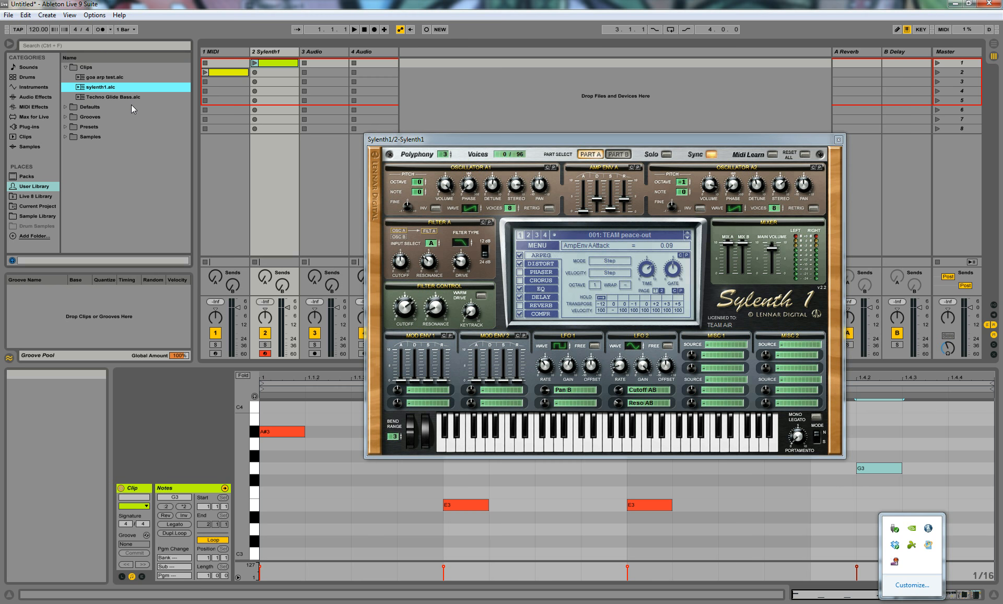
Delete the 2 Sylenth1 and 1 MIDI tracks.
{"action": "left_click", "coordinate": [272, 51]}
{"action": "key", "text": "Delete"}
{"action": "left_click", "coordinate": [236, 48]}
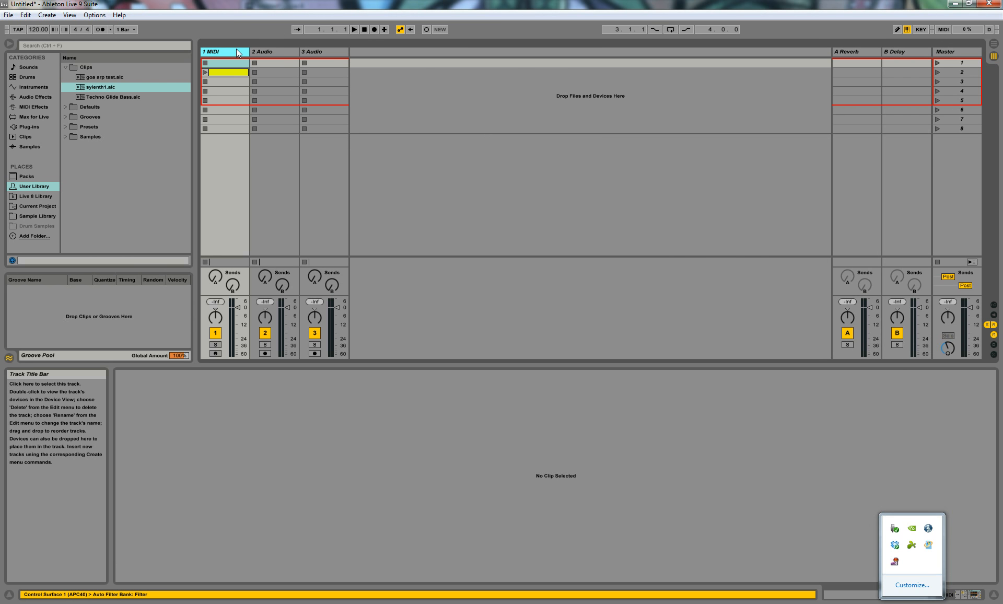
{"action": "key", "text": "Delete"}
Insert a new MIDI track and load the saved sylenth1.alc clip onto it.
{"action": "key", "text": "ctrl+shift+t"}
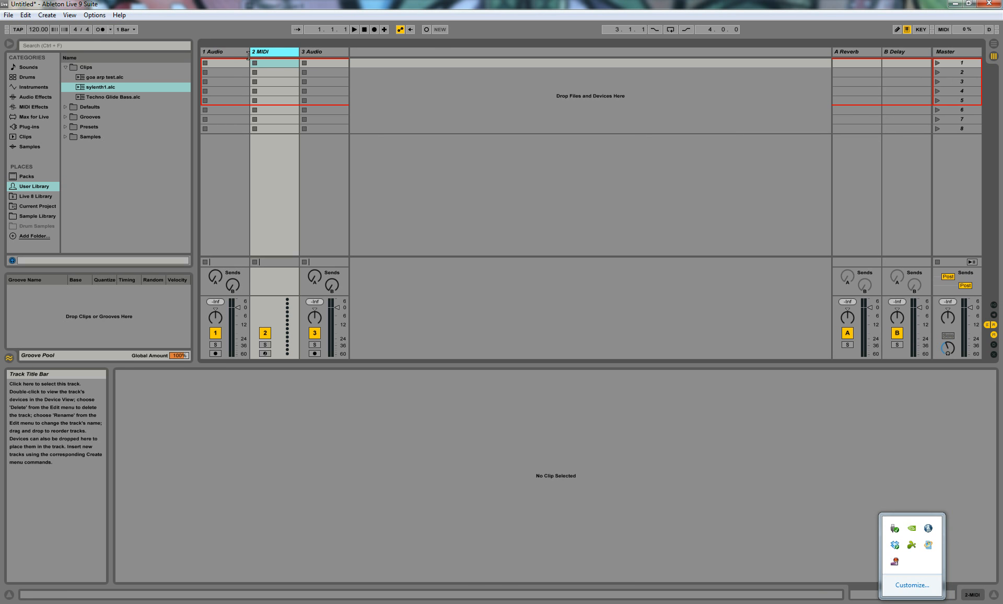
{"action": "left_click_drag", "start_coordinate": [122, 87], "coordinate": [270, 74]}
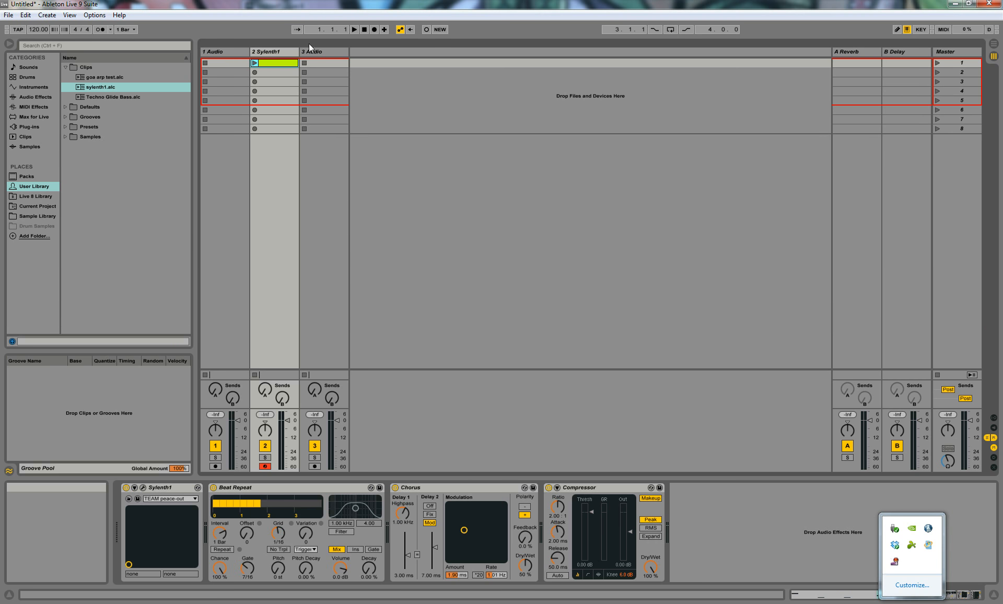
Insert another MIDI track after Sylenth1 and load the Beat Repeat audio effect onto it.
{"action": "key", "text": "ctrl+shift+t"}
{"action": "left_click", "coordinate": [35, 96]}
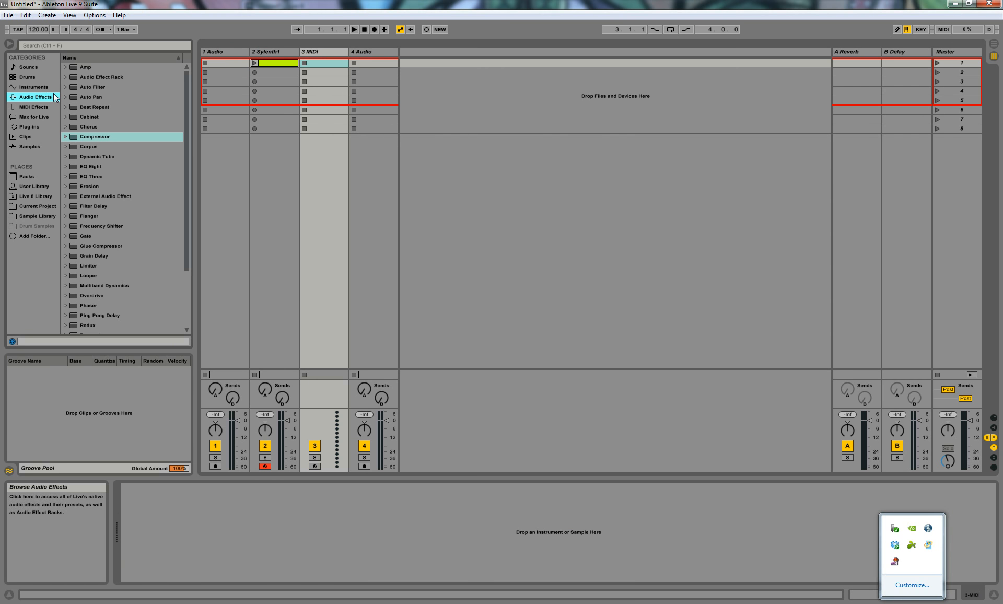
{"action": "double_click", "coordinate": [85, 106]}
{"action": "left_click", "coordinate": [329, 52]}
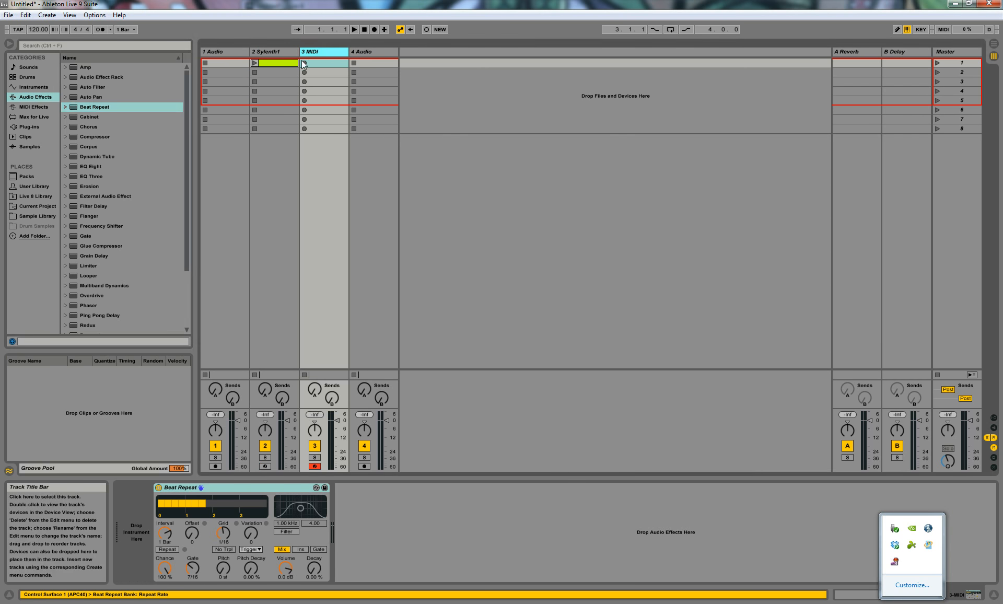
Place sylenth1.alc from the User Library in the 3 MIDI track's first slot and open the clip.
{"action": "left_click", "coordinate": [32, 176]}
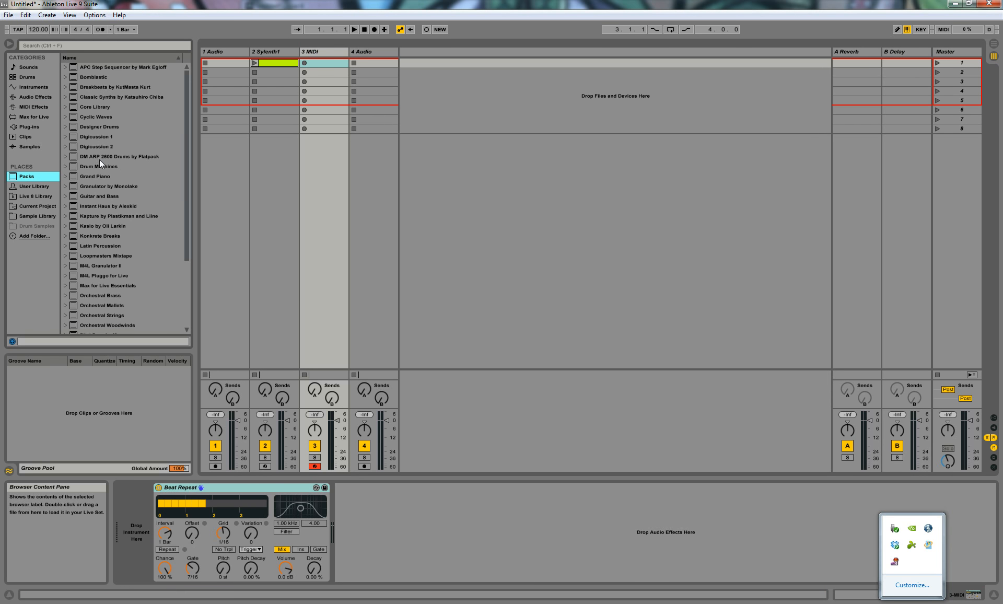
{"action": "left_click", "coordinate": [21, 188]}
{"action": "left_click_drag", "start_coordinate": [96, 87], "coordinate": [321, 65]}
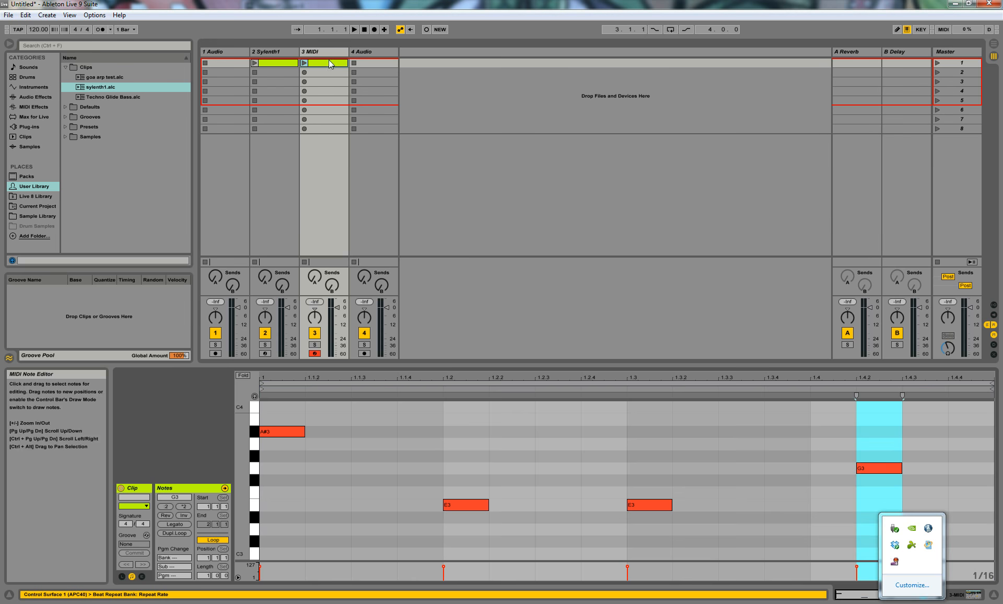
{"action": "left_click", "coordinate": [335, 53]}
{"action": "left_click", "coordinate": [332, 63]}
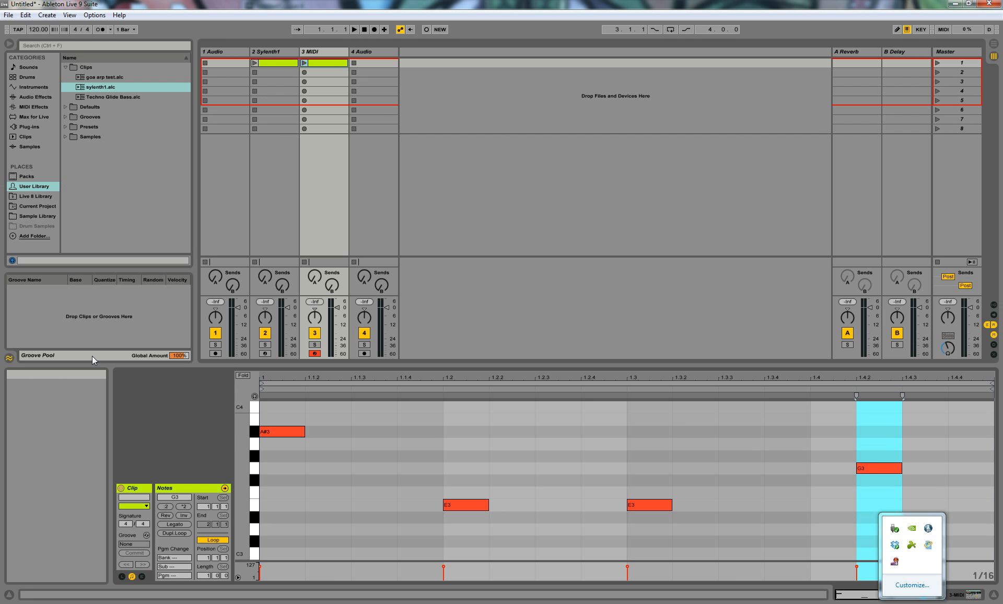
Select the range from 1.2 to 1.3 in the clip and toggle between note selection and time selection.
{"action": "left_click_drag", "start_coordinate": [449, 465], "coordinate": [623, 527]}
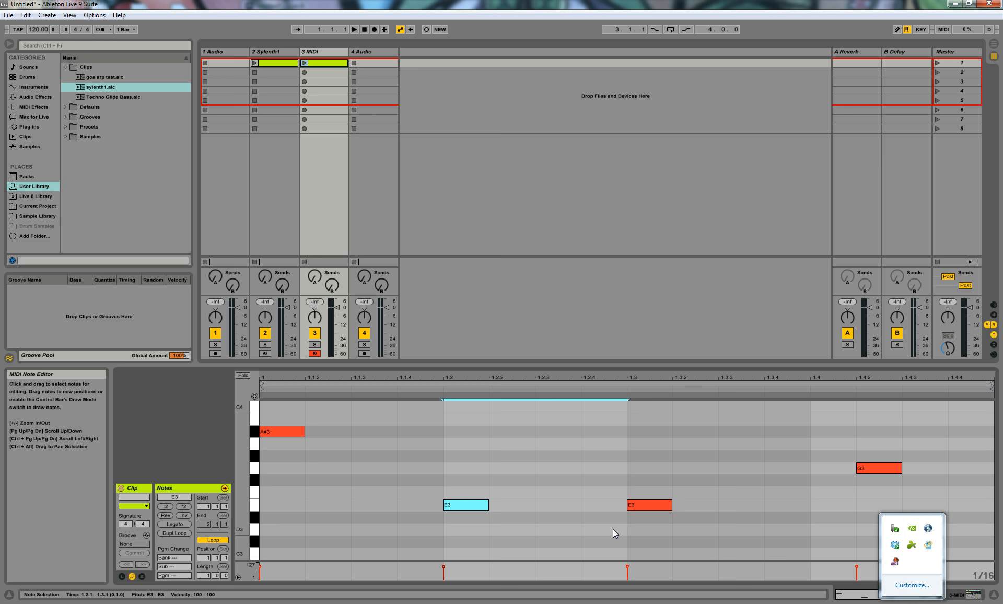
{"action": "left_click_drag", "start_coordinate": [449, 462], "coordinate": [616, 529]}
{"action": "key", "text": "Return"}
{"action": "key", "text": "Return"}
{"action": "key", "text": "Return"}
{"action": "key", "text": "Return"}
{"action": "key", "text": "Return"}
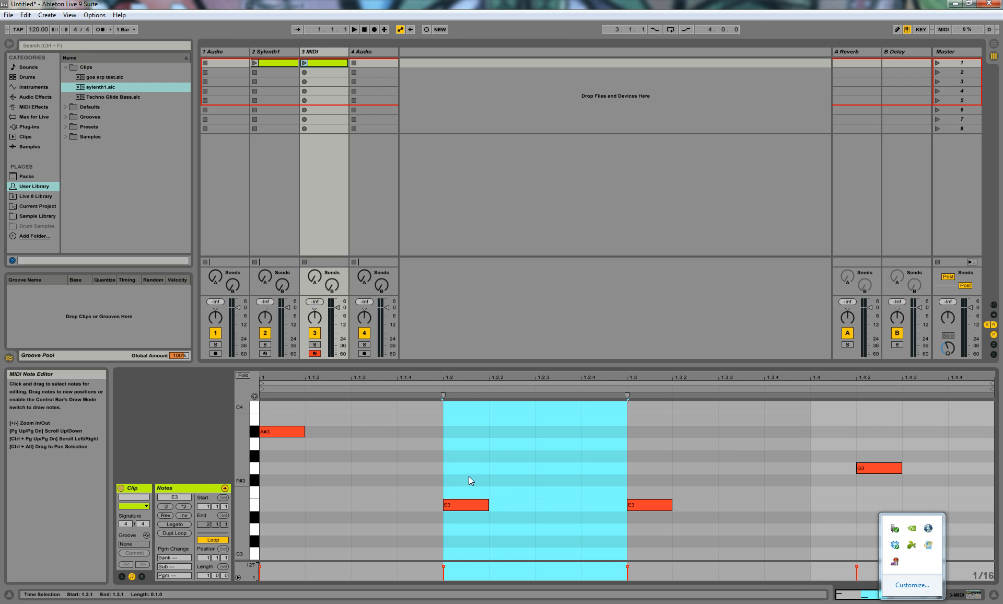
Raise the E3 note at 1.2 by two semitones to F#3.
{"action": "left_click_drag", "start_coordinate": [468, 475], "coordinate": [625, 524]}
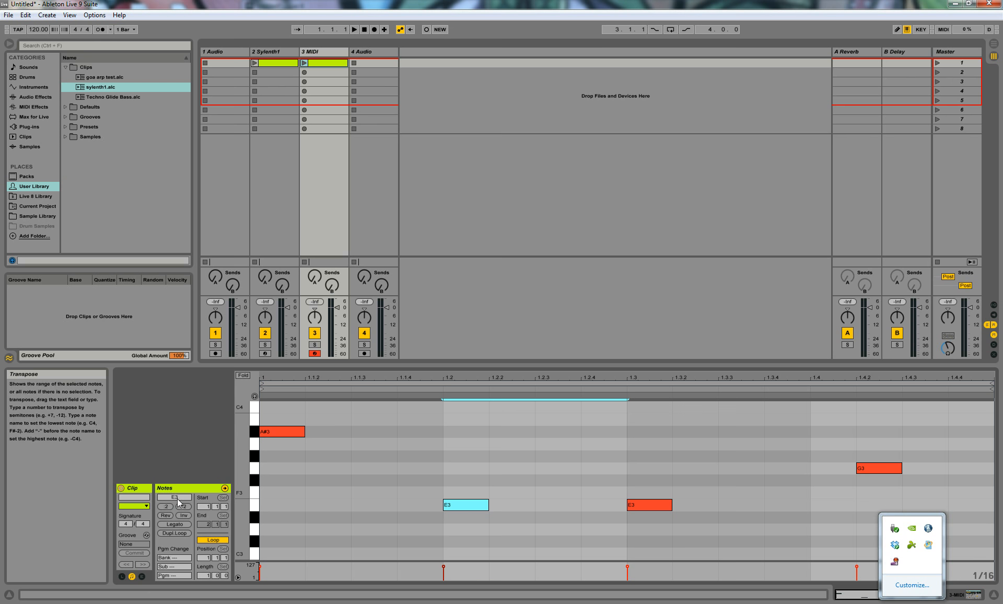
{"action": "mouse_move", "coordinate": [177, 498]}
{"action": "left_mouse_down"}
{"action": "mouse_move", "coordinate": [177, 481]}
{"action": "mouse_move", "coordinate": [177, 498]}
{"action": "left_mouse_up"}
{"action": "left_click", "coordinate": [439, 503]}
{"action": "left_click", "coordinate": [462, 505]}
{"action": "key", "text": "Up"}
{"action": "key", "text": "Up"}
Examine the transpose range of the F#3 and E3 notes together, and reselect only the F#3.
{"action": "left_click_drag", "start_coordinate": [386, 439], "coordinate": [636, 529]}
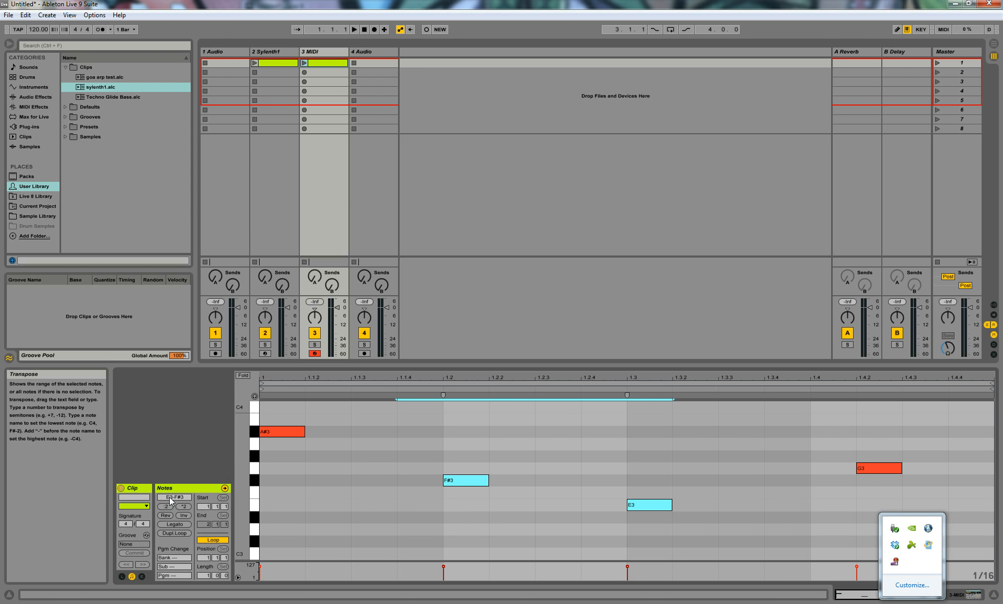
{"action": "mouse_move", "coordinate": [180, 500]}
{"action": "left_mouse_down"}
{"action": "mouse_move", "coordinate": [180, 483]}
{"action": "mouse_move", "coordinate": [181, 501]}
{"action": "left_mouse_up"}
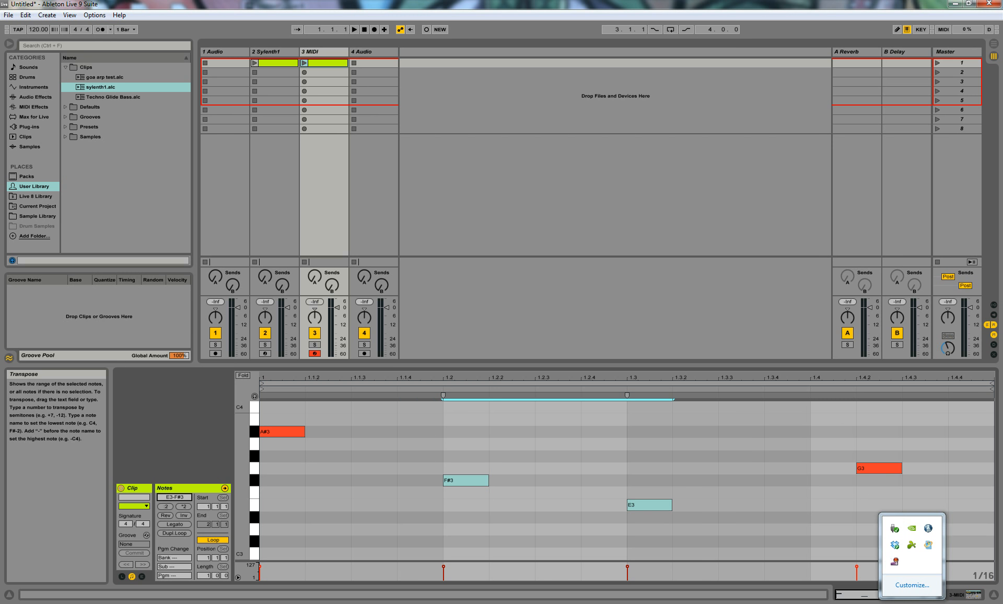
{"action": "left_click_drag", "start_coordinate": [425, 443], "coordinate": [615, 520]}
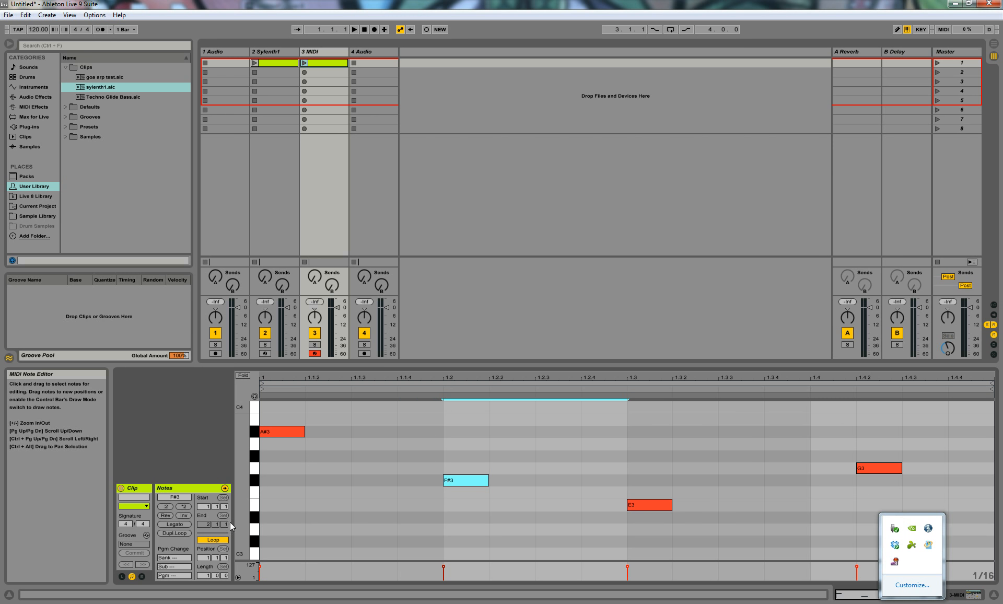
Add an A3 note at 1.1.3, an F#3 at 1.2.3 and a D#3 at 1.2.2.
{"action": "double_click", "coordinate": [363, 450]}
{"action": "double_click", "coordinate": [572, 479]}
{"action": "left_click", "coordinate": [488, 511]}
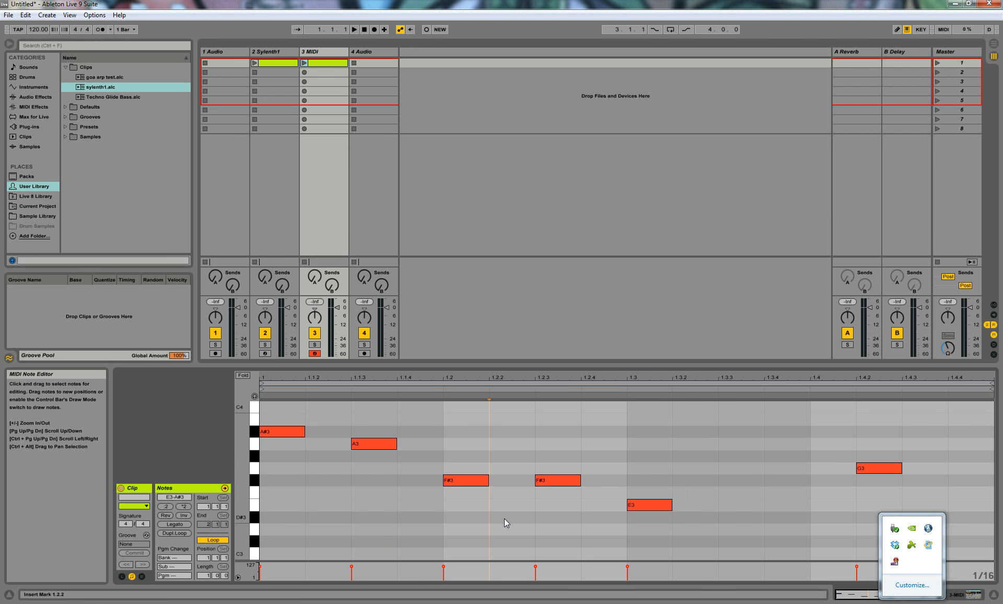
{"action": "double_click", "coordinate": [504, 518]}
Reverse the notes from 1.1.3 through 1.2.3 twice and invert them.
{"action": "left_click_drag", "start_coordinate": [371, 415], "coordinate": [568, 528]}
{"action": "left_click", "coordinate": [165, 515]}
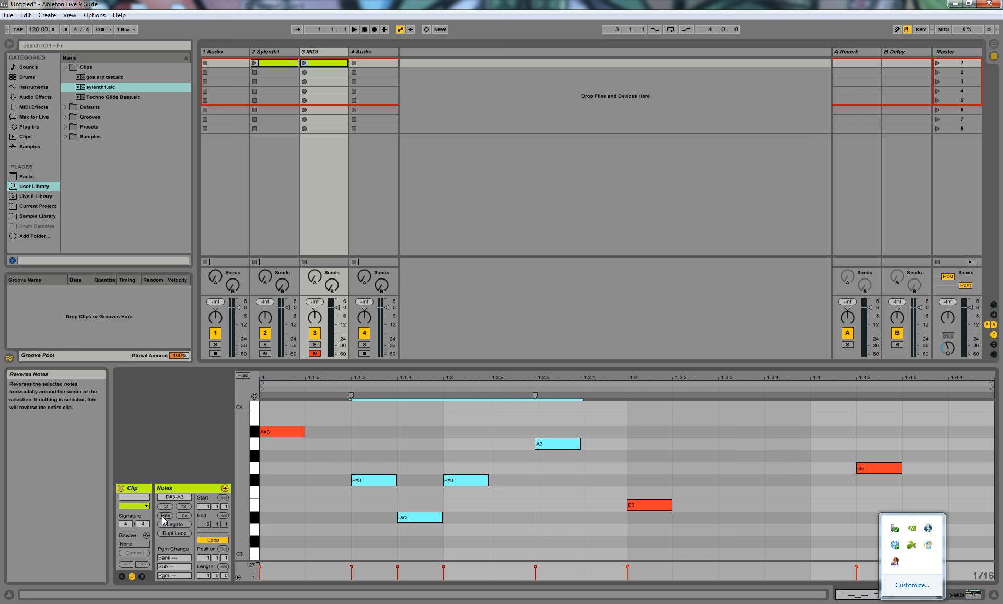
{"action": "left_click", "coordinate": [164, 516]}
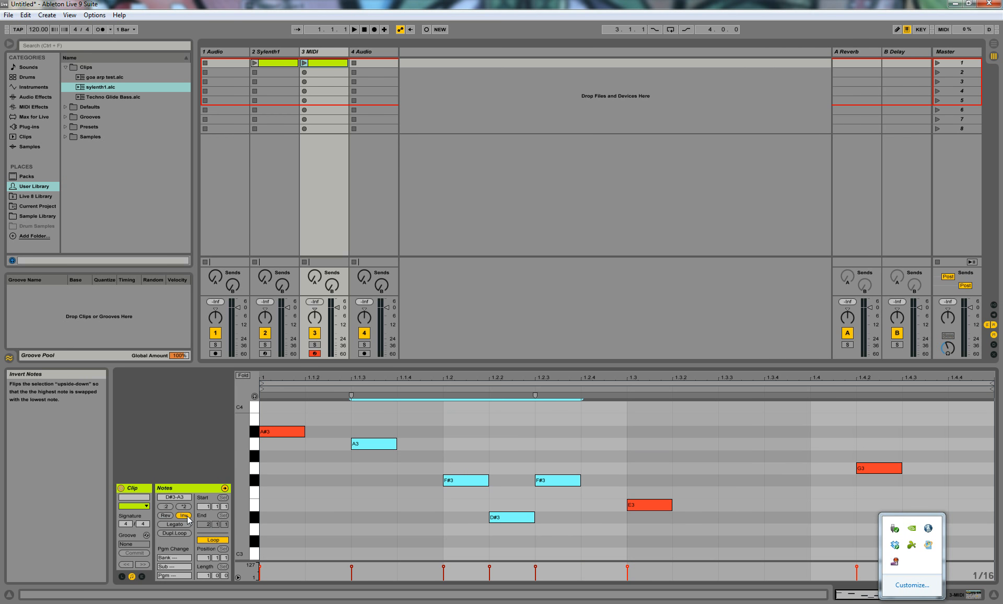
{"action": "left_click", "coordinate": [185, 516]}
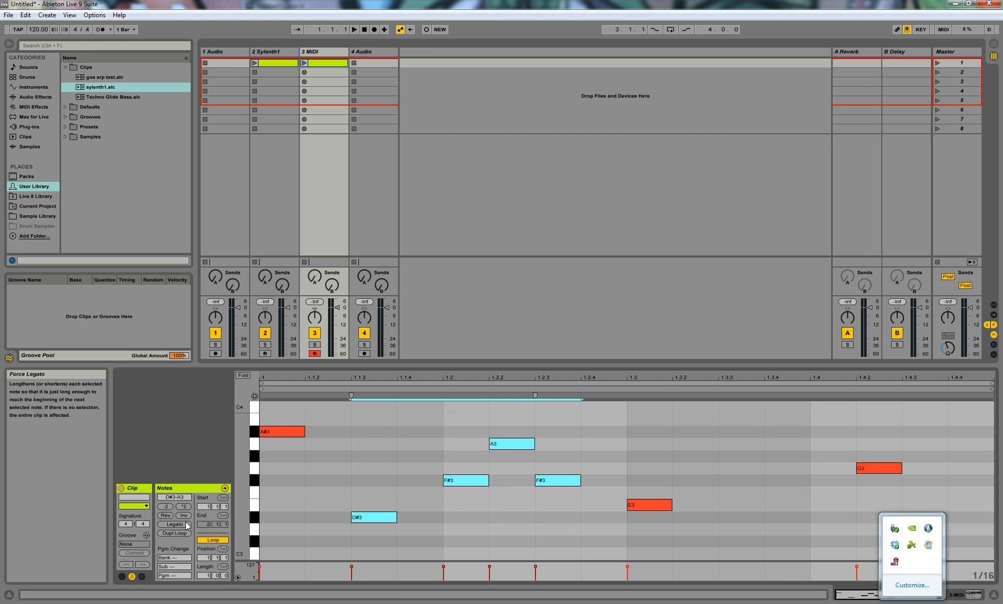
Apply Legato to the inverted notes and select the D#3 note.
{"action": "left_click", "coordinate": [183, 525]}
{"action": "left_click", "coordinate": [393, 493]}
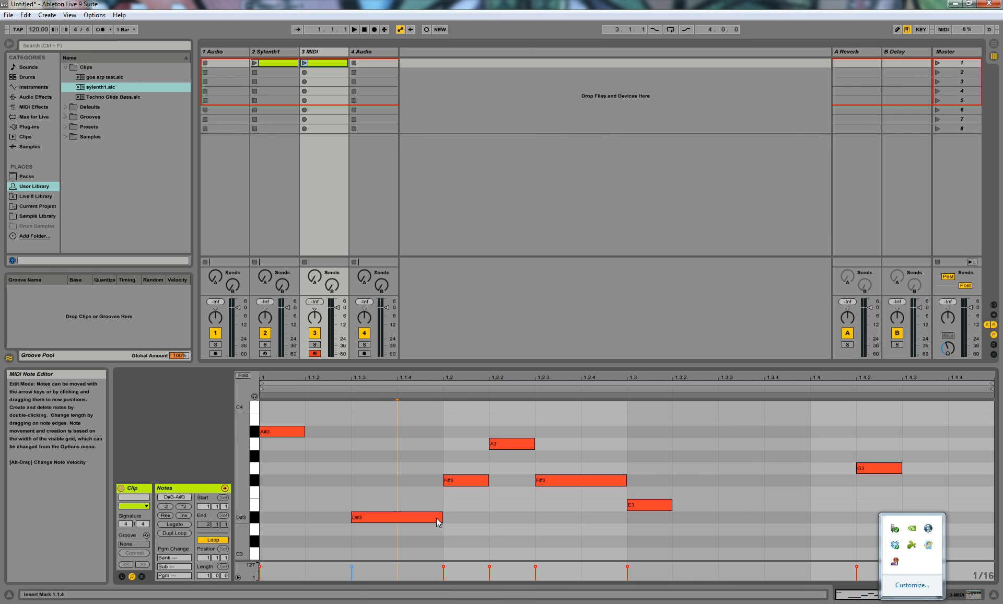
{"action": "left_click", "coordinate": [390, 516]}
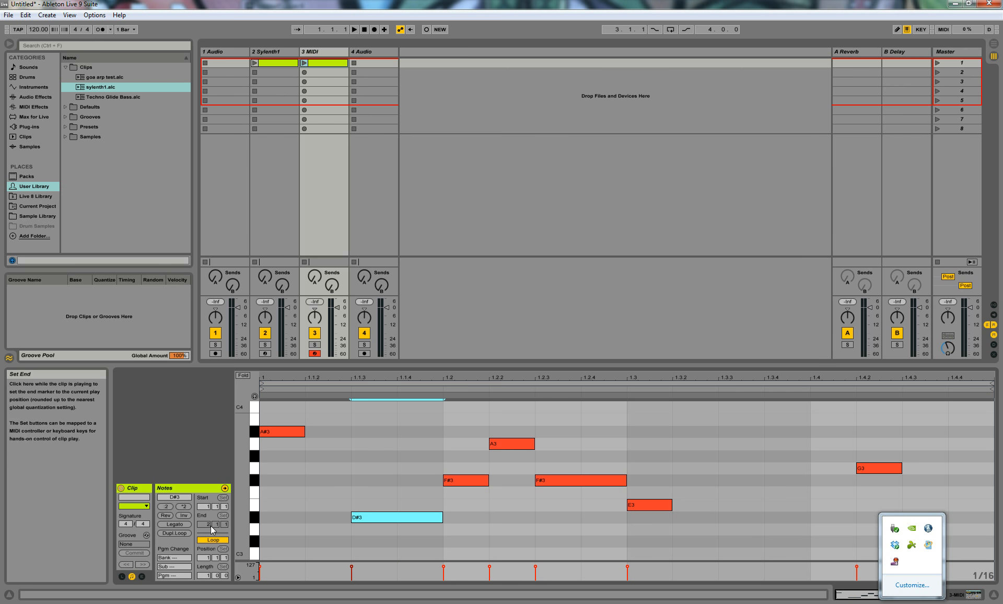
Duplicate the clip's loop to two bars and reverse the first bar's notes from D#3 to E3.
{"action": "left_click", "coordinate": [189, 533]}
{"action": "left_click", "coordinate": [300, 503]}
{"action": "left_click_drag", "start_coordinate": [343, 424], "coordinate": [515, 534]}
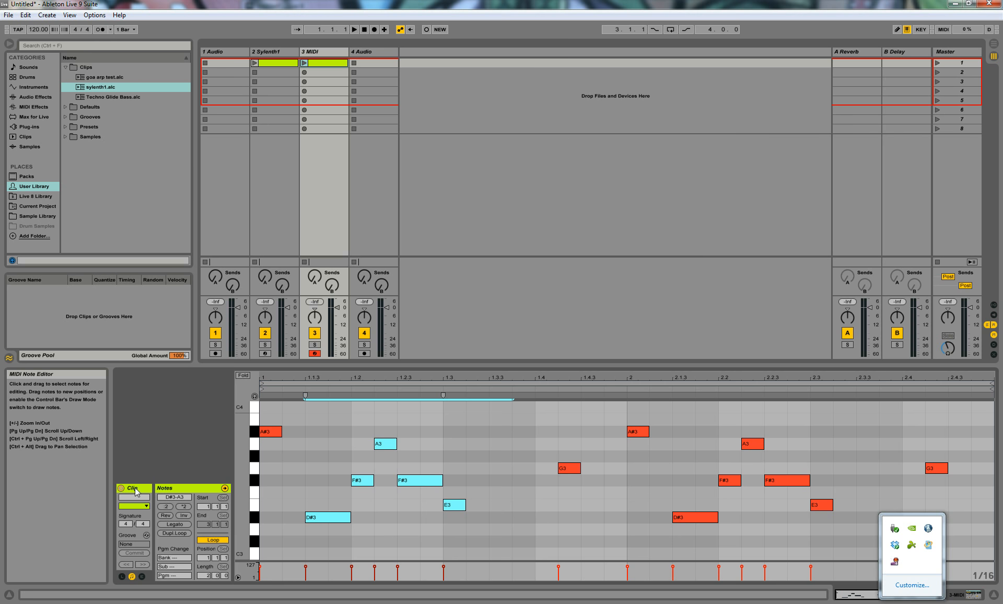
{"action": "left_click", "coordinate": [165, 515]}
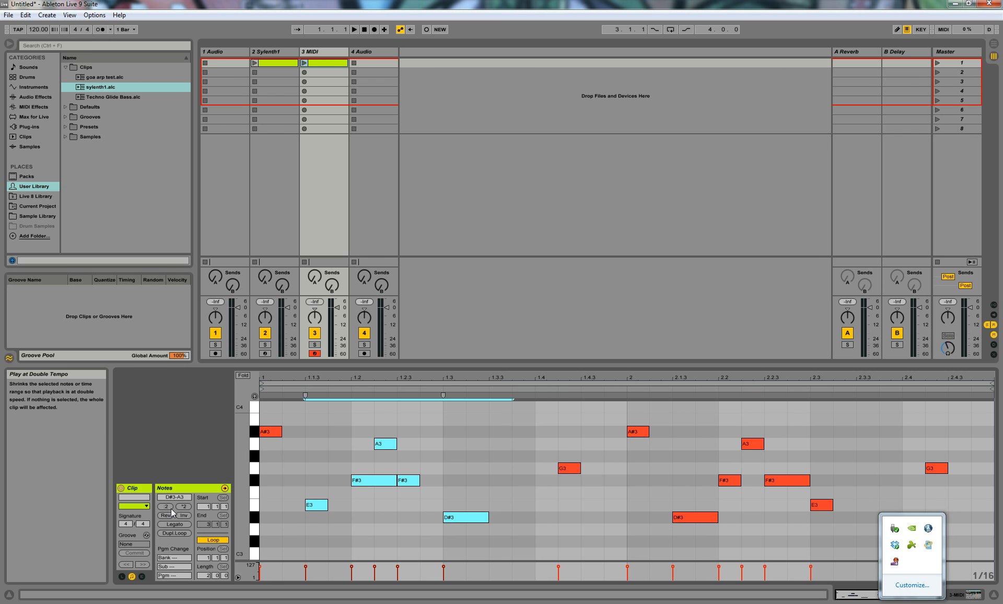
Stretch the selected notes to half tempo, and compress them twice to double tempo.
{"action": "left_click", "coordinate": [182, 506]}
{"action": "left_click", "coordinate": [167, 506]}
{"action": "left_click", "coordinate": [167, 507]}
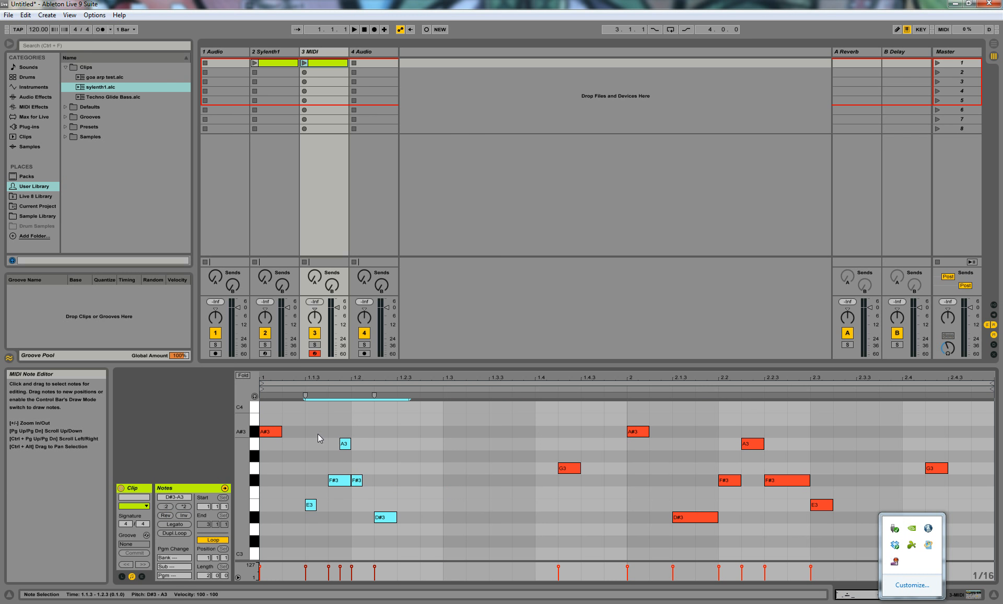
Duplicate the compressed notes and stretch the copy until its last note starts at about 1.4.3.
{"action": "key", "text": "ctrl+d"}
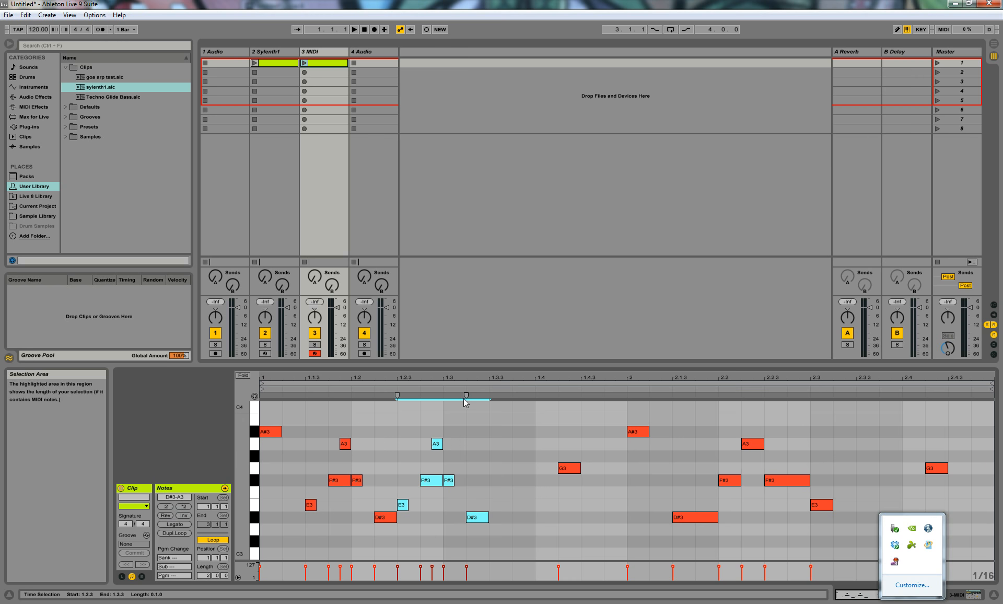
{"action": "mouse_move", "coordinate": [472, 399]}
{"action": "left_mouse_down"}
{"action": "mouse_move", "coordinate": [609, 403]}
{"action": "mouse_move", "coordinate": [571, 406]}
{"action": "left_mouse_up"}
{"action": "left_click", "coordinate": [515, 422]}
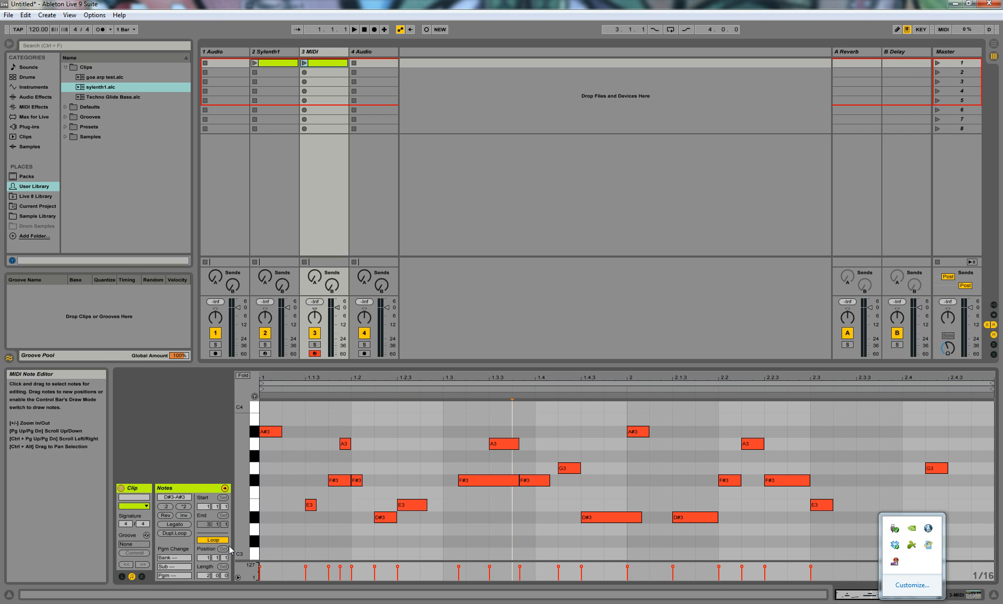
Duplicate the loop to four bars and invert a group of notes across the first two bars.
{"action": "left_click", "coordinate": [174, 533]}
{"action": "left_click_drag", "start_coordinate": [336, 428], "coordinate": [555, 510]}
{"action": "left_click", "coordinate": [183, 514]}
Reverse the notes around the start of bar 3 and slightly stretch a group of notes across bars 1 and 2.
{"action": "left_click_drag", "start_coordinate": [588, 424], "coordinate": [712, 510]}
{"action": "left_click", "coordinate": [166, 515]}
{"action": "left_click_drag", "start_coordinate": [391, 415], "coordinate": [608, 527]}
{"action": "mouse_move", "coordinate": [593, 395]}
{"action": "left_mouse_down"}
{"action": "mouse_move", "coordinate": [491, 395]}
{"action": "mouse_move", "coordinate": [616, 398]}
{"action": "left_mouse_up"}
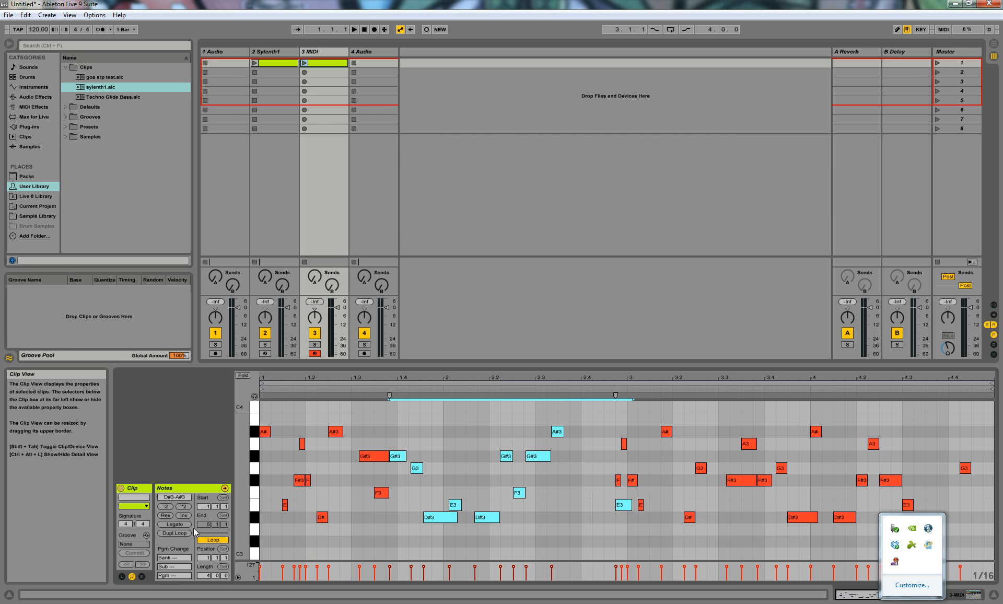
Duplicate the loop to eight bars and clear the note selection.
{"action": "left_click", "coordinate": [174, 532]}
{"action": "left_click", "coordinate": [559, 439]}
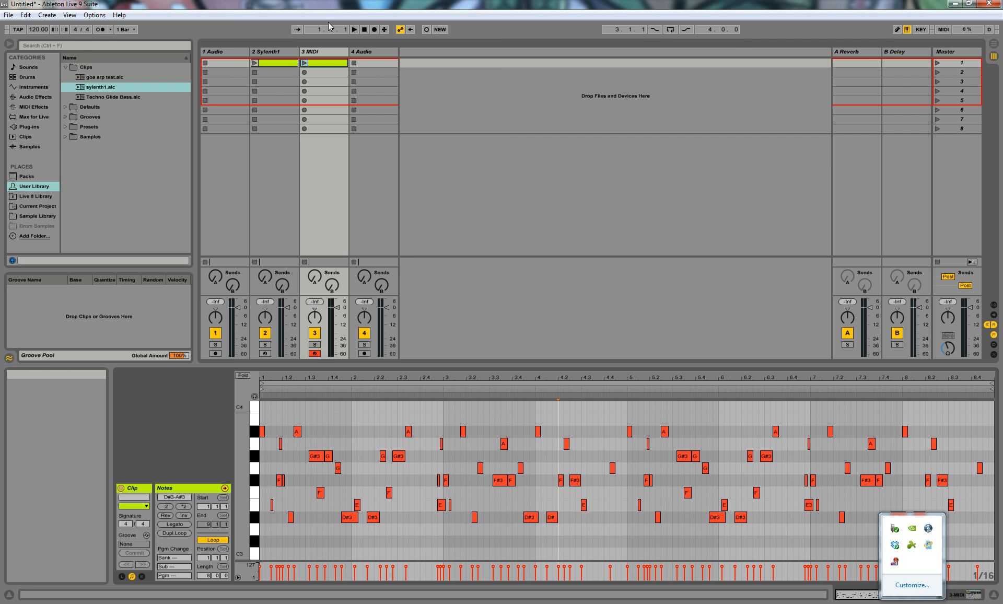
Show the 2 Sylenth1 track's device chain and open the Sylenth1 plug-in window.
{"action": "left_click", "coordinate": [384, 50]}
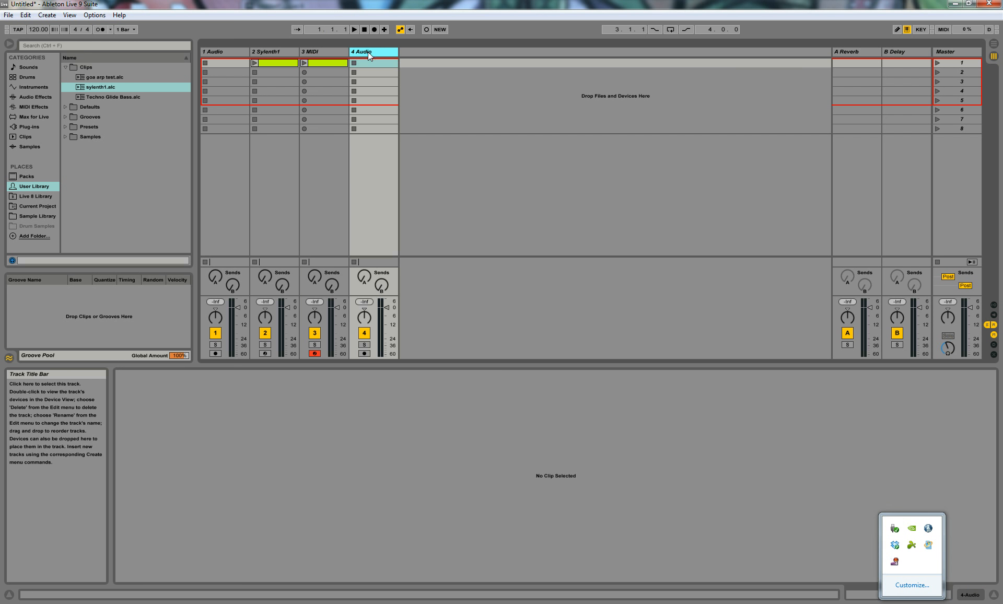
{"action": "double_click", "coordinate": [284, 51]}
{"action": "left_click", "coordinate": [143, 486]}
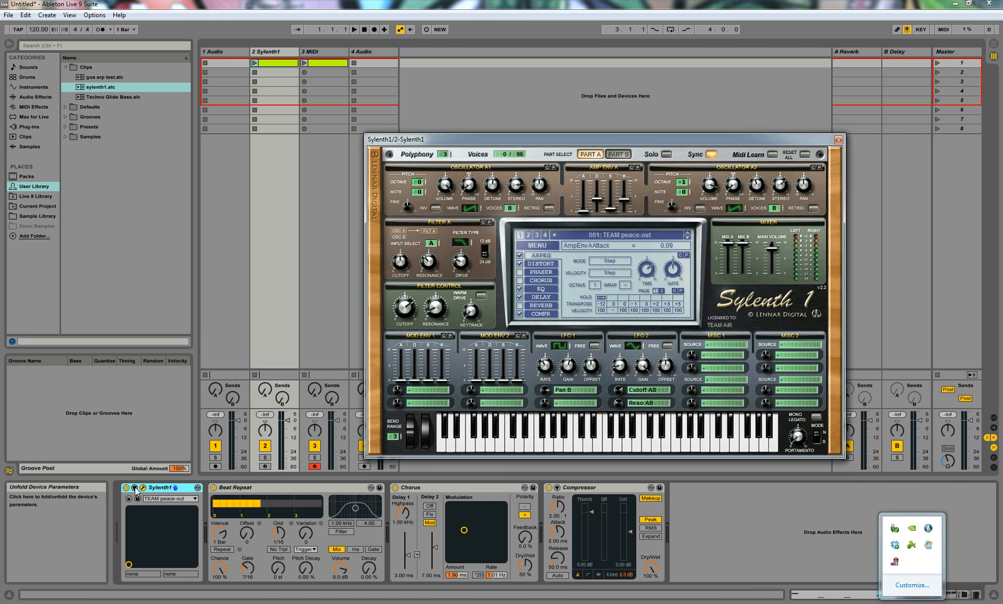
Configure the unfolded Sylenth1 device to expose its FilterCtl Cutoff parameter, and close the plug-in window.
{"action": "left_click", "coordinate": [134, 486]}
{"action": "left_click", "coordinate": [231, 490]}
{"action": "left_click", "coordinate": [405, 309]}
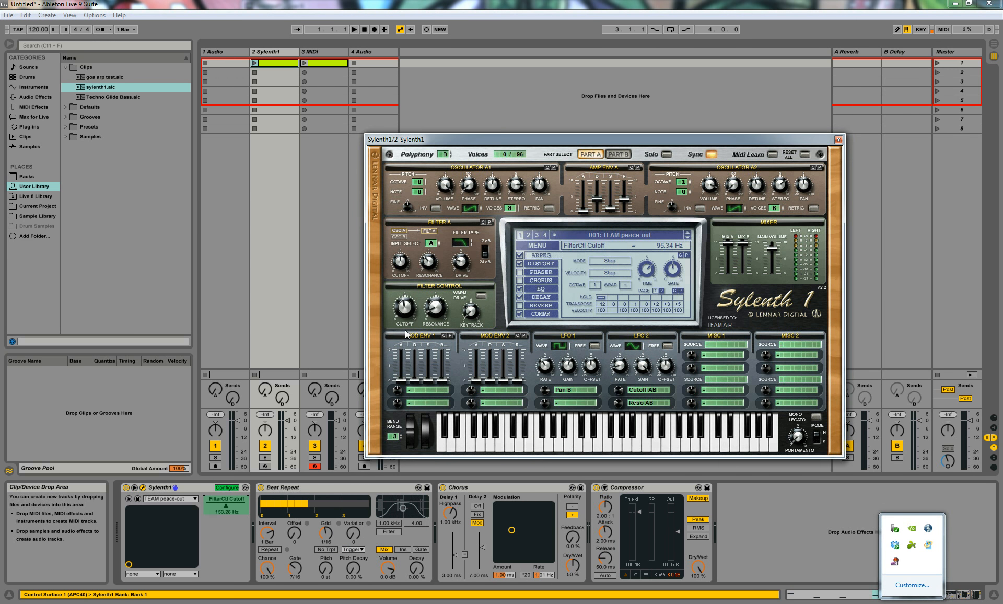
{"action": "left_click", "coordinate": [227, 487]}
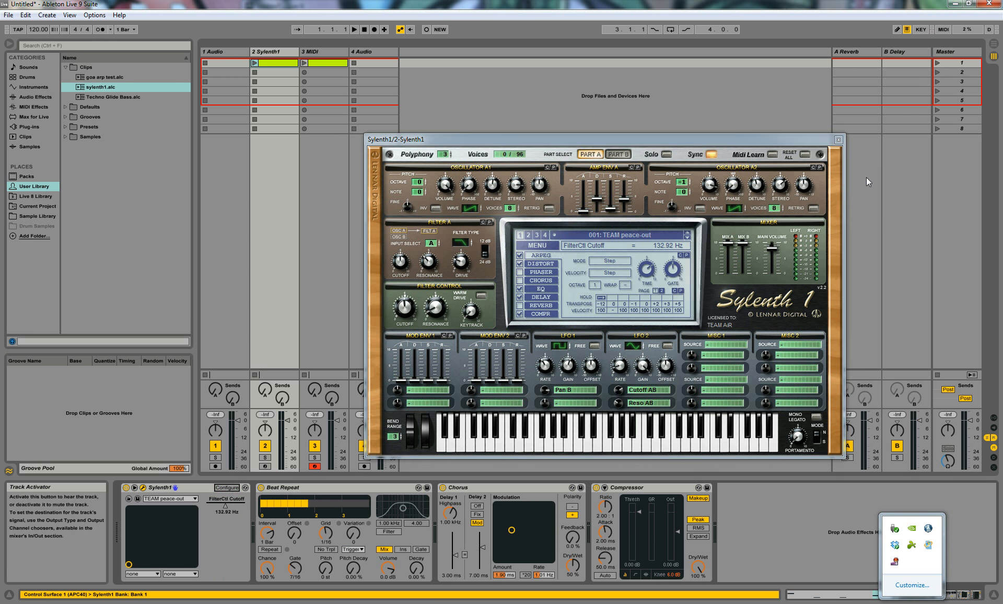
{"action": "left_click", "coordinate": [839, 140]}
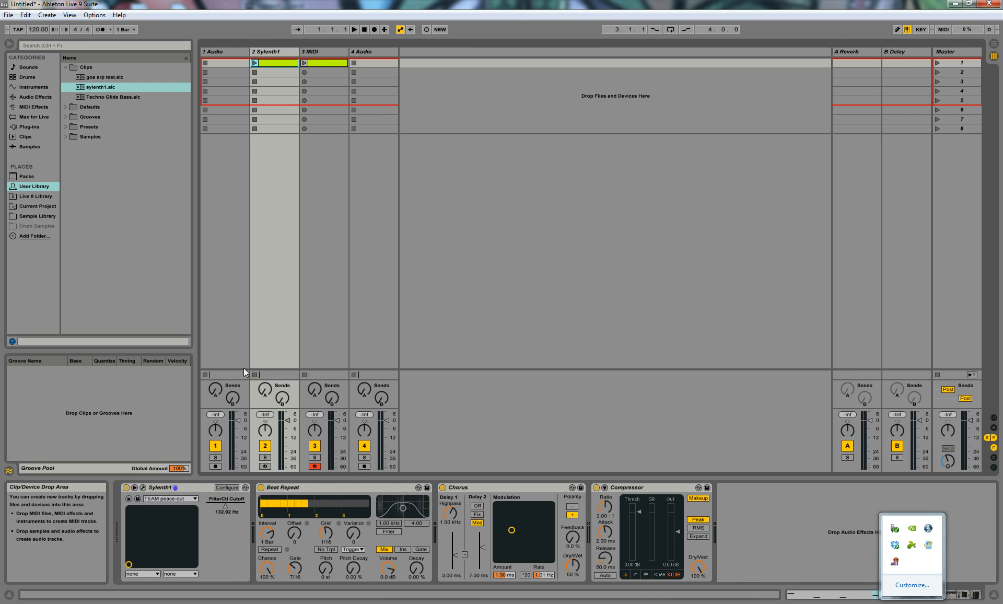
Arm the 2 Sylenth1 track, session-record a volume fader move down to -inf into its first clip, and stop playback.
{"action": "left_click", "coordinate": [373, 29]}
{"action": "left_click", "coordinate": [265, 466]}
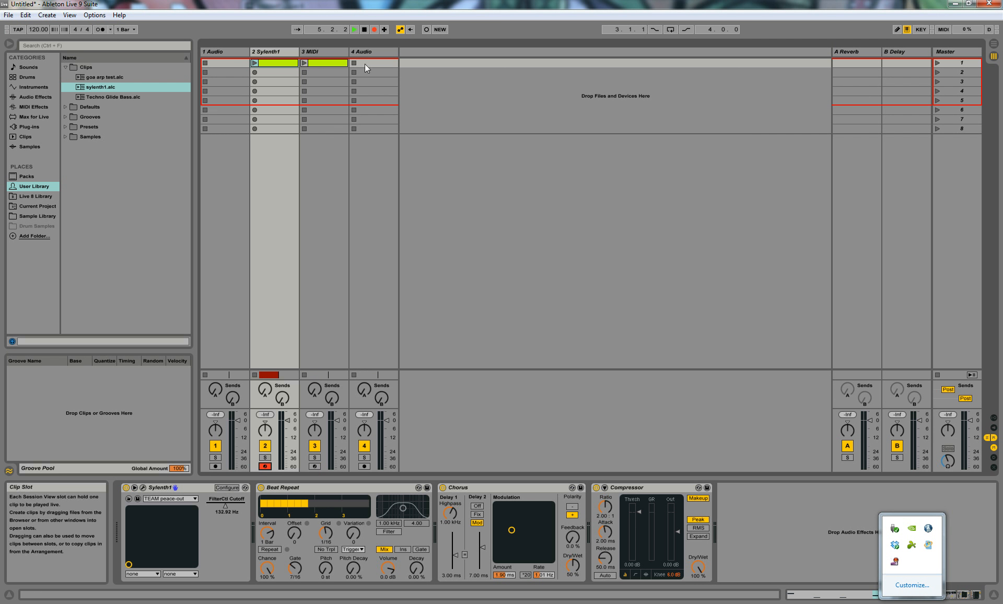
{"action": "left_click", "coordinate": [426, 29]}
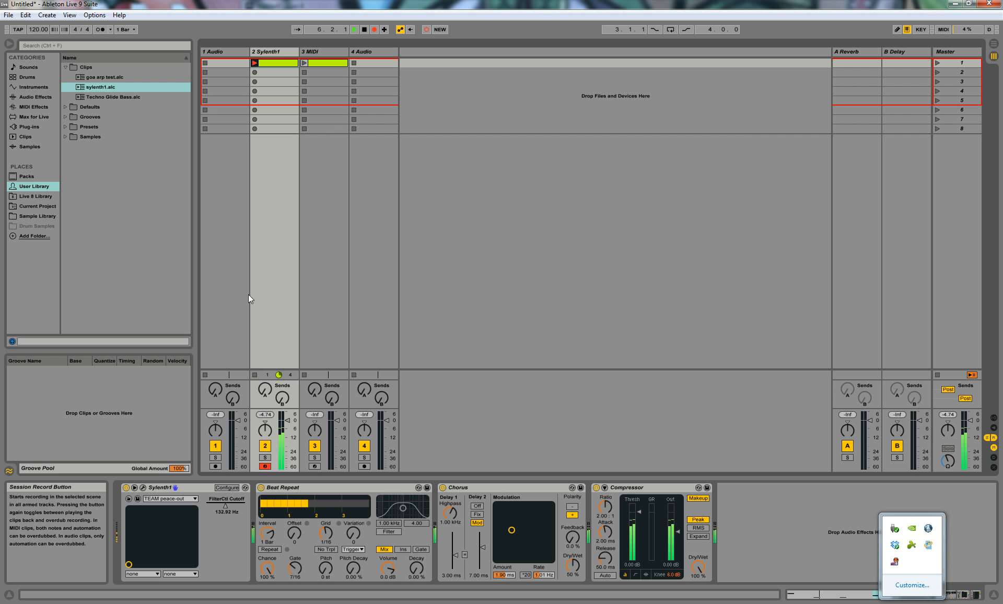
{"action": "left_click_drag", "start_coordinate": [287, 420], "coordinate": [287, 469]}
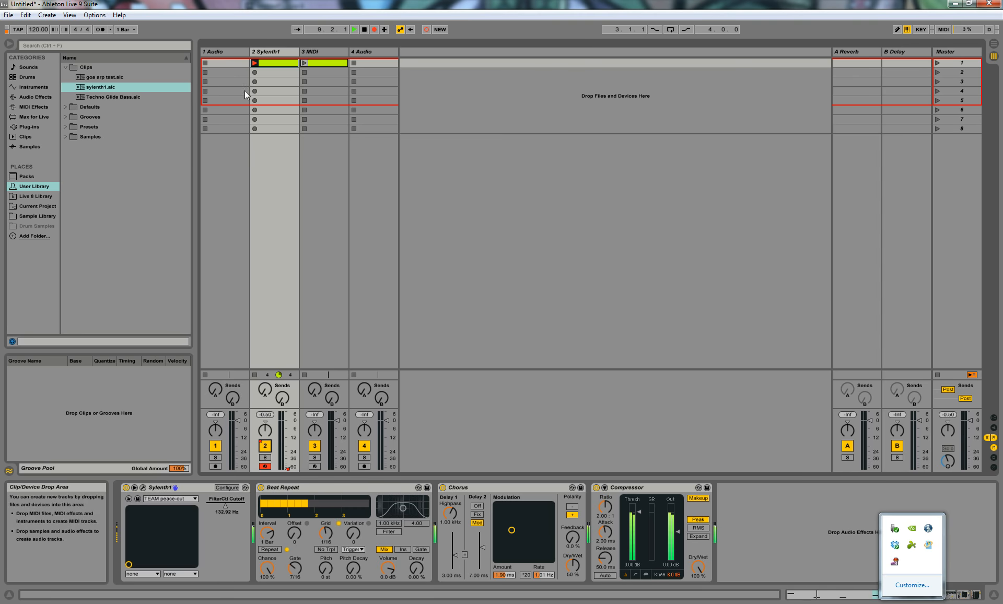
{"action": "left_click", "coordinate": [271, 64]}
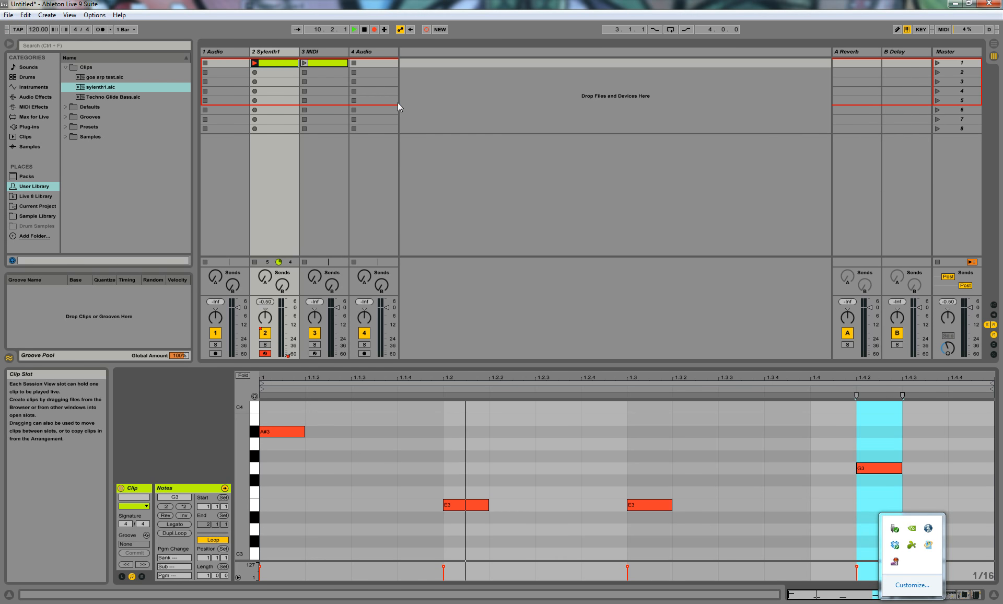
{"action": "key", "text": "space"}
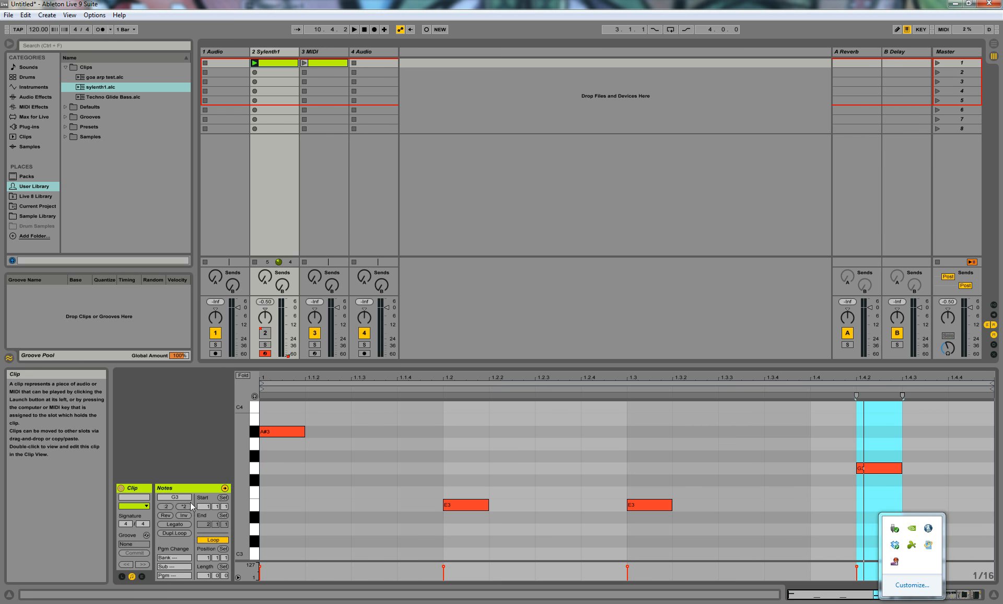
Show the first Sylenth1 clip's envelopes and display the Mixer's track volume envelope.
{"action": "left_click", "coordinate": [141, 577]}
{"action": "left_click", "coordinate": [258, 508]}
{"action": "left_click", "coordinate": [259, 499]}
{"action": "left_click", "coordinate": [259, 498]}
{"action": "left_click", "coordinate": [259, 499]}
{"action": "left_click", "coordinate": [260, 507]}
{"action": "left_click", "coordinate": [262, 529]}
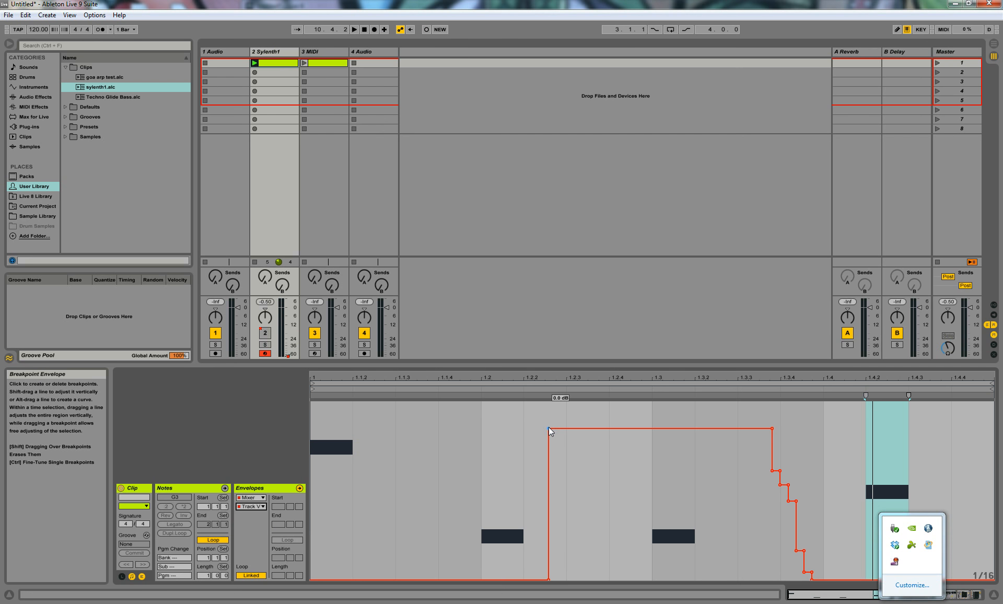
Paste the clip at bar 16 of the 2 Sylenth1 track in the Arrangement and switch playback back to the arrangement.
{"action": "key", "text": "Tab"}
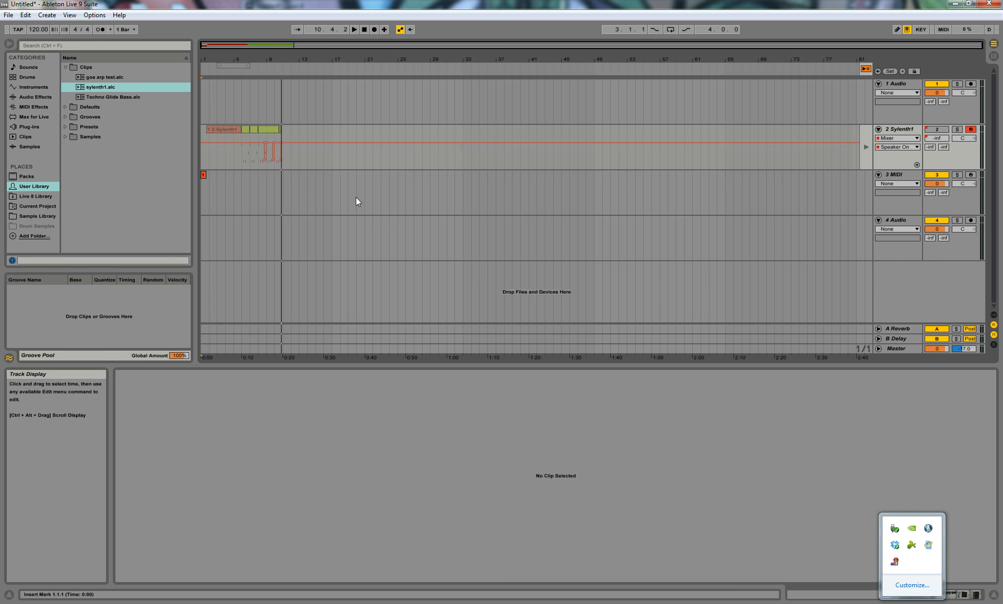
{"action": "left_click", "coordinate": [322, 146]}
{"action": "key", "text": "ctrl+v"}
{"action": "left_click_drag", "start_coordinate": [230, 48], "coordinate": [319, 138]}
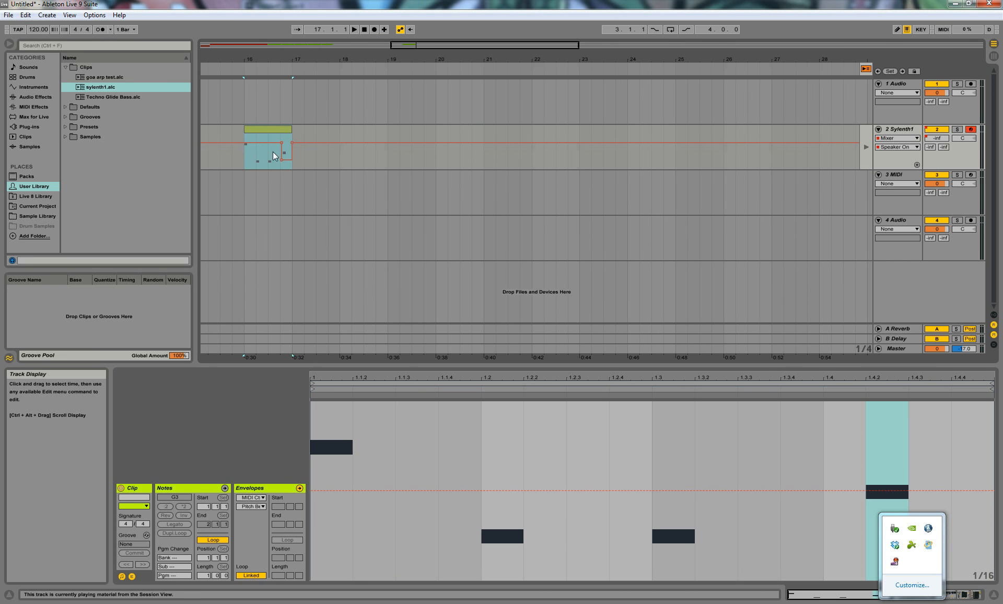
{"action": "left_click", "coordinate": [373, 155]}
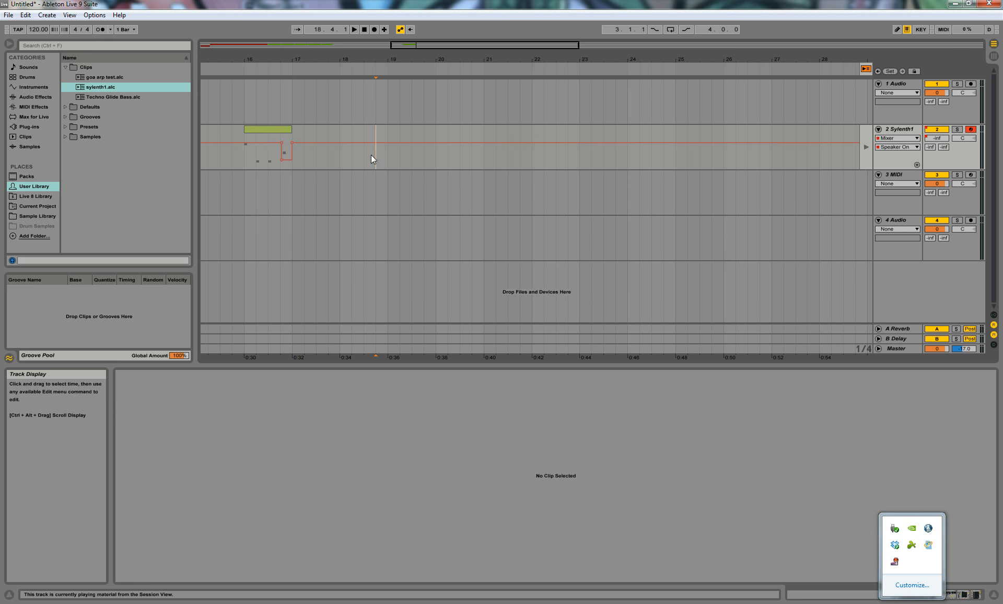
{"action": "left_click", "coordinate": [865, 68]}
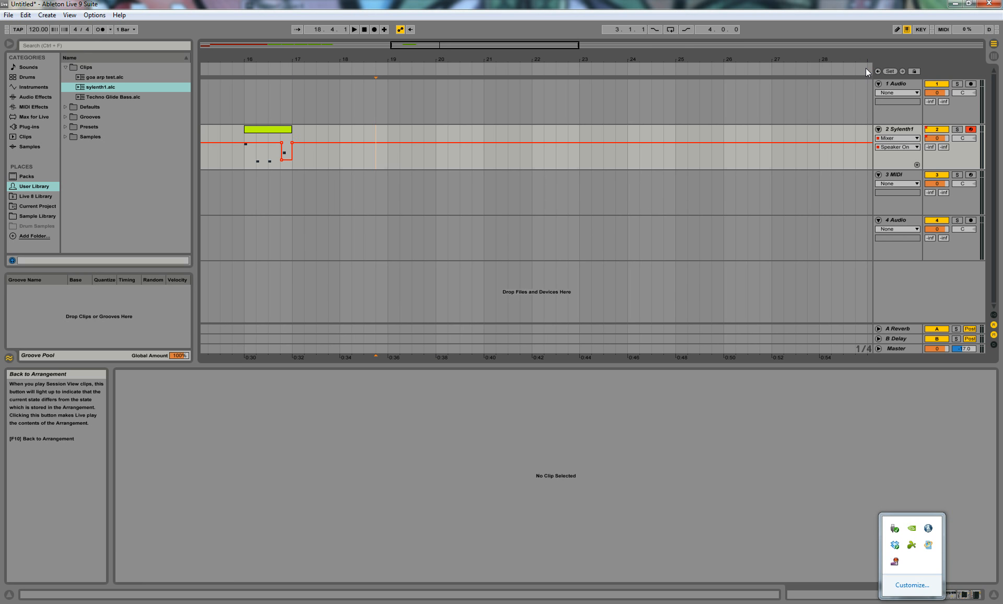
Lower the first raised breakpoint of the Session clip's track volume envelope to about -4.9 dB and launch the clip briefly.
{"action": "key", "text": "Tab"}
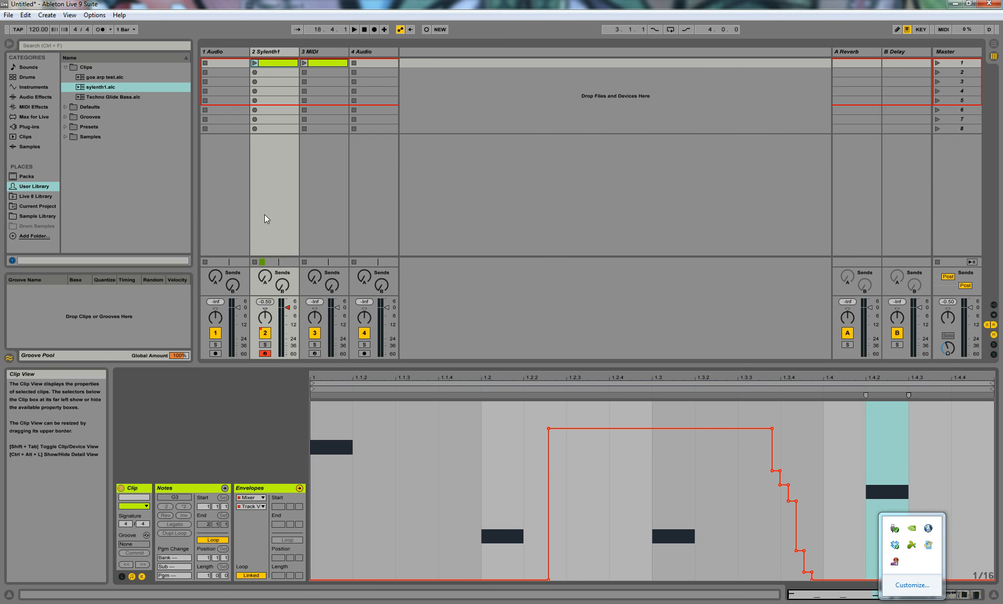
{"action": "left_click_drag", "start_coordinate": [549, 427], "coordinate": [554, 450]}
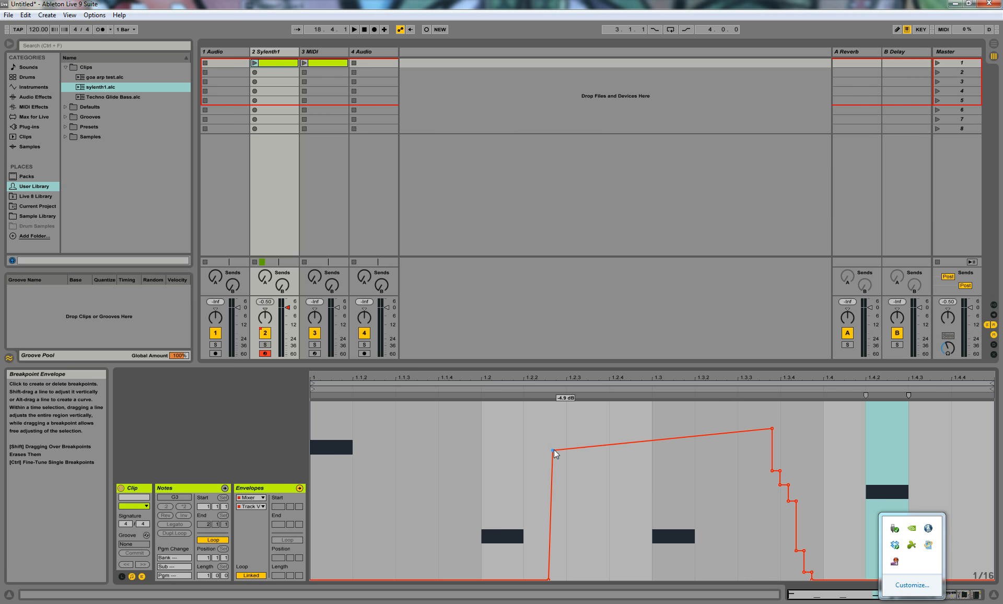
{"action": "left_click", "coordinate": [254, 62]}
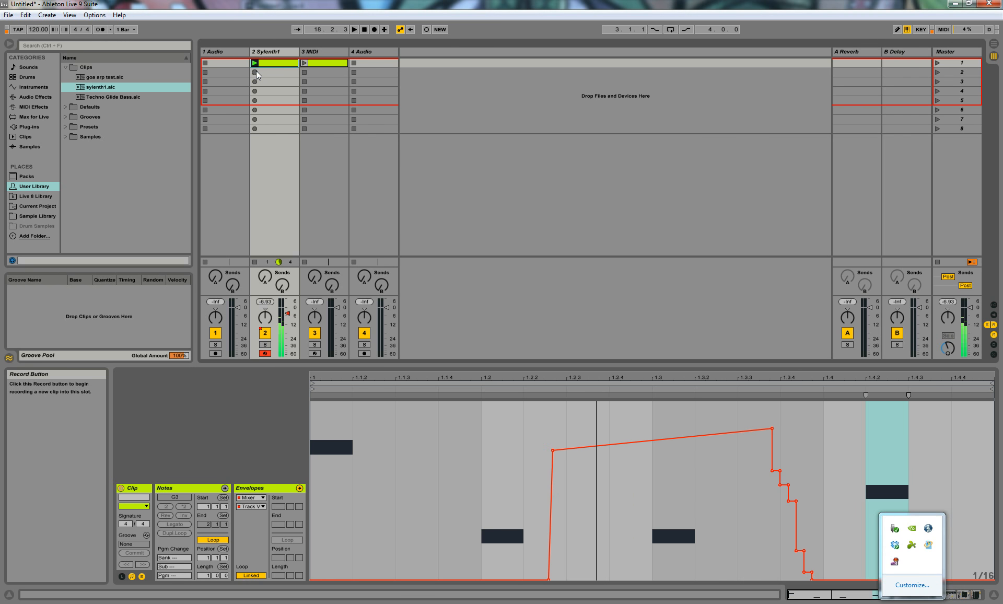
{"action": "key", "text": "alt+Tab"}
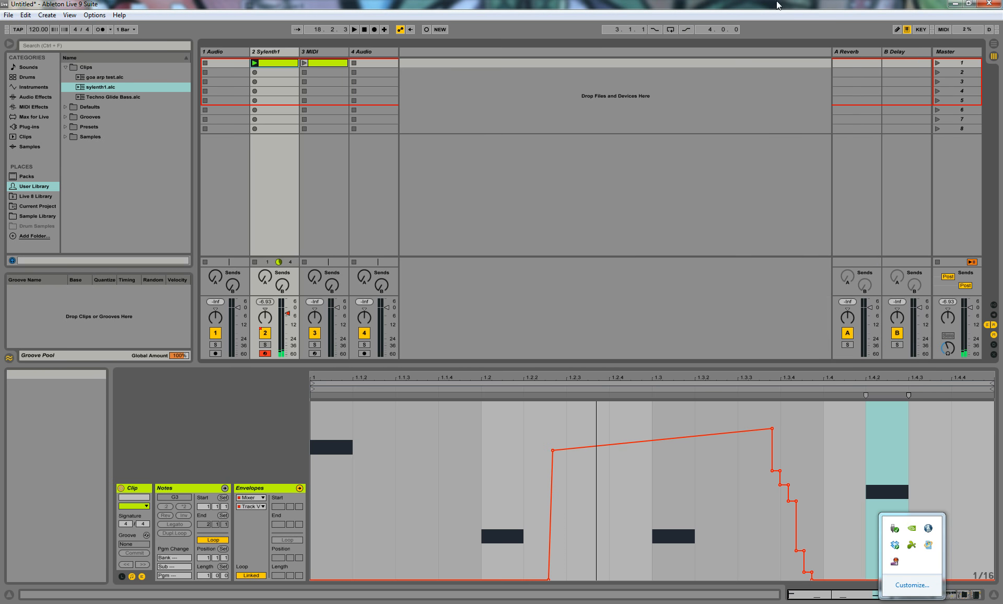
Return only the 2 Sylenth1 track to arrangement playback and inspect the envelope choices of the clip at bar 16.
{"action": "key", "text": "Tab"}
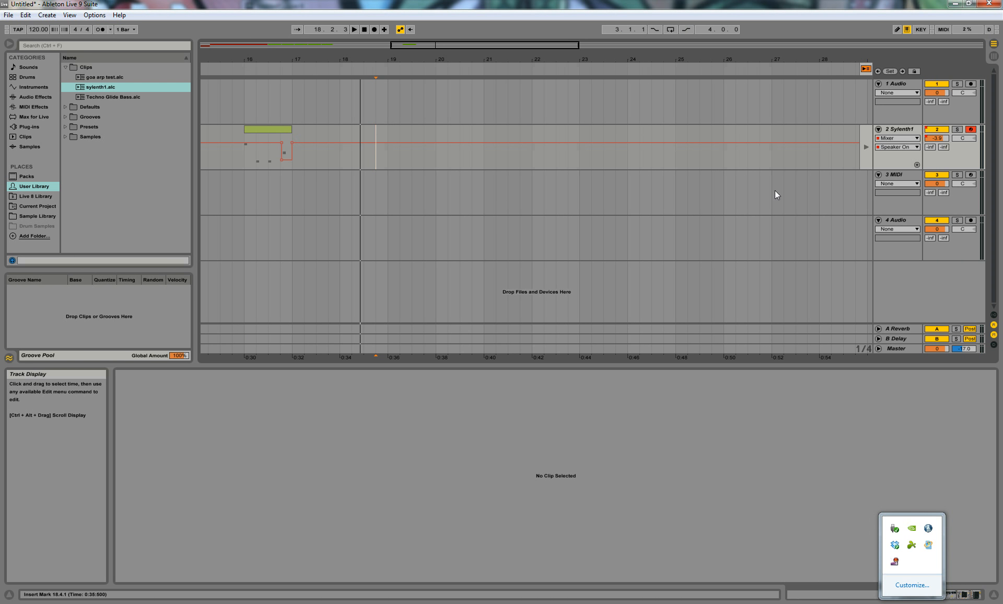
{"action": "left_click", "coordinate": [864, 143]}
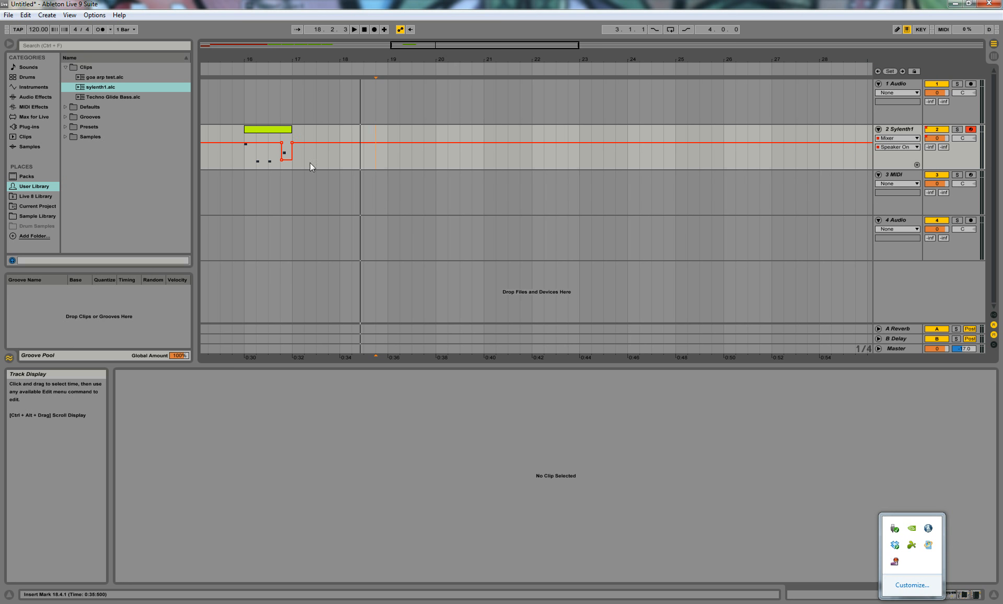
{"action": "left_click", "coordinate": [264, 154]}
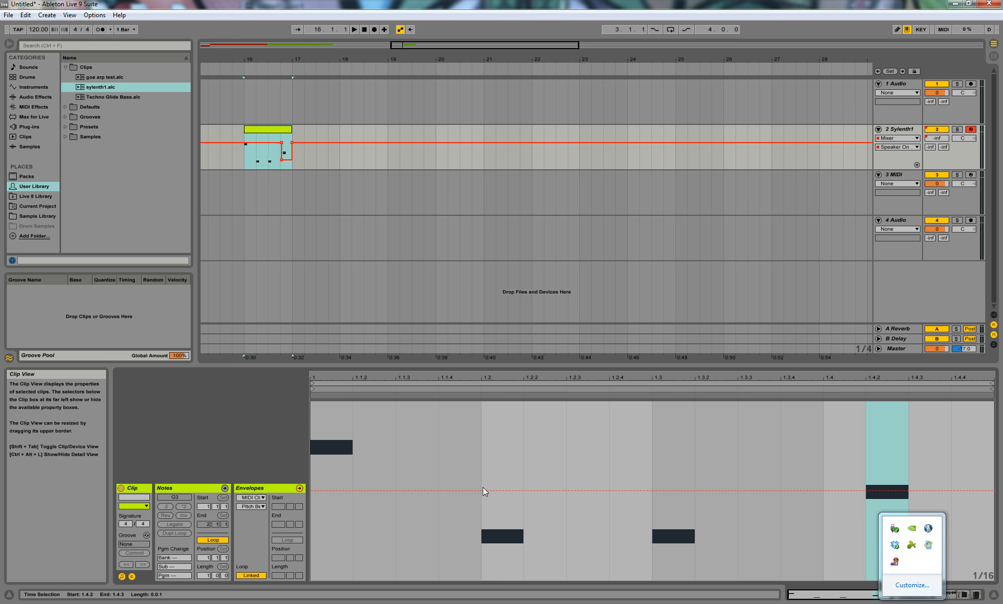
{"action": "left_click", "coordinate": [244, 506]}
{"action": "left_click", "coordinate": [244, 505]}
Copy the bar 16 arrangement clip into the second Session slot of the 2 Sylenth1 track.
{"action": "left_click", "coordinate": [263, 129]}
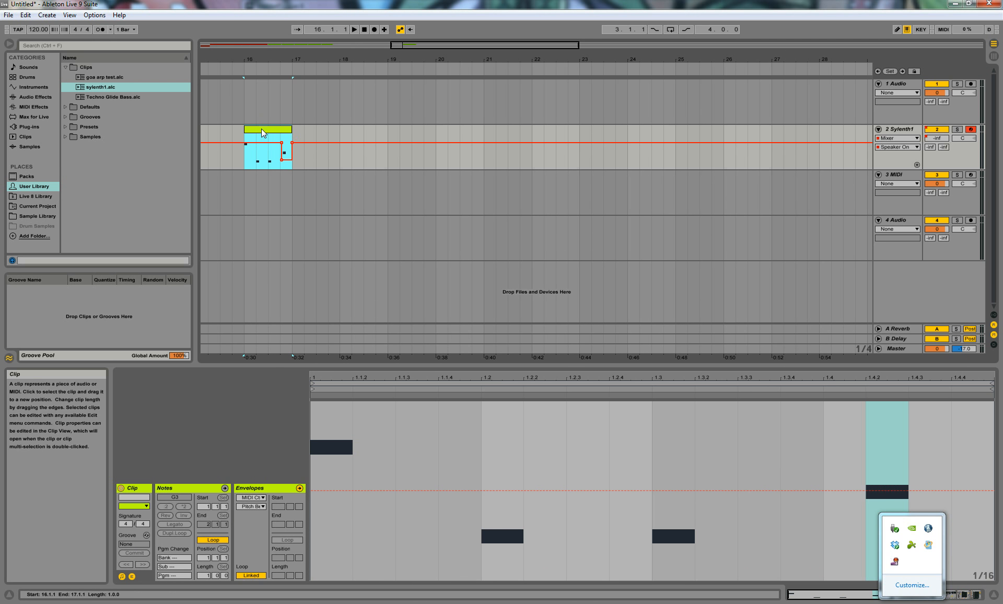
{"action": "key", "text": "Tab"}
{"action": "left_click", "coordinate": [275, 76]}
{"action": "left_click", "coordinate": [274, 77]}
{"action": "left_click", "coordinate": [274, 74]}
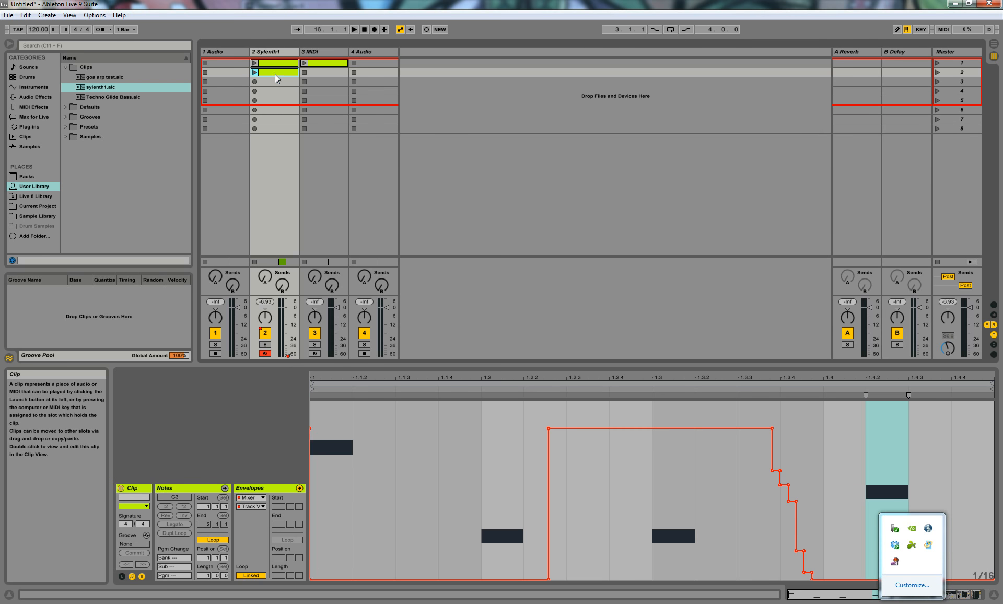
Check which devices and controls can be chosen for the copied Session clip's envelopes.
{"action": "left_click", "coordinate": [251, 497]}
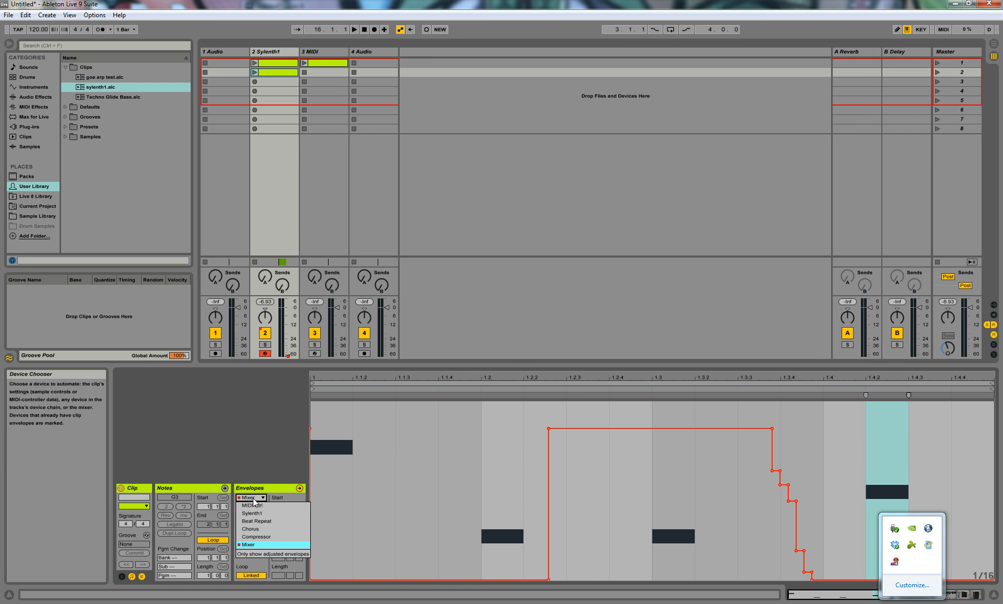
{"action": "left_click", "coordinate": [259, 495]}
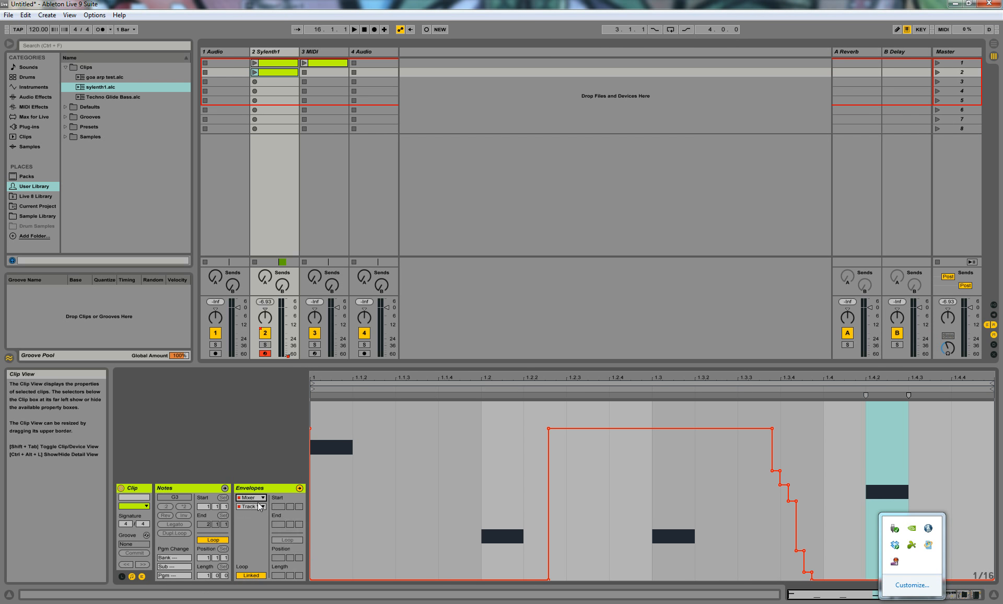
{"action": "left_click", "coordinate": [255, 505]}
{"action": "left_click", "coordinate": [256, 505]}
Draw two curved pitch bend peaks in the arrangement clip's envelope, one before 1.1.4 and a larger one before 1.3.
{"action": "key", "text": "Tab"}
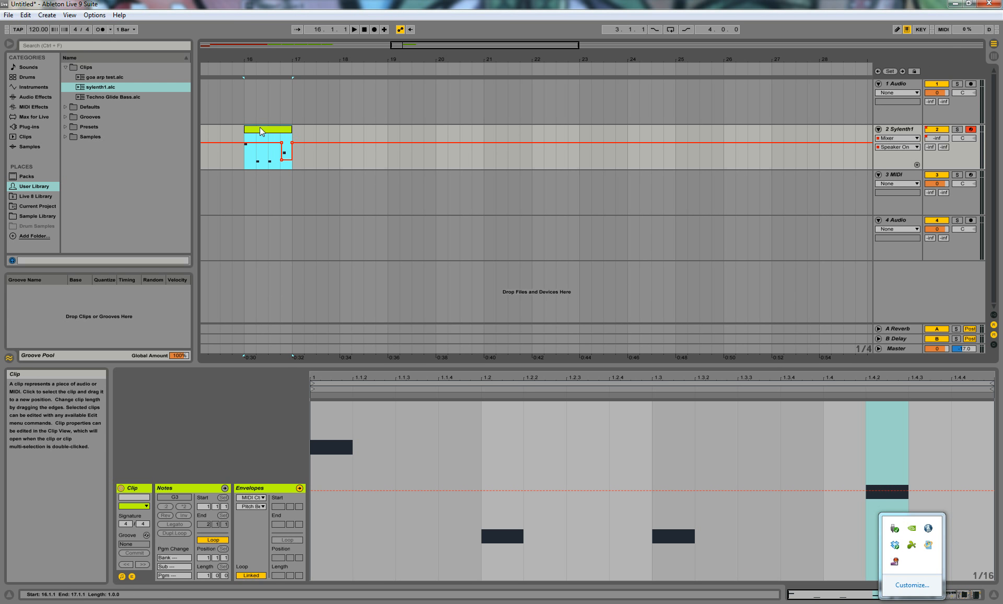
{"action": "left_click", "coordinate": [439, 489]}
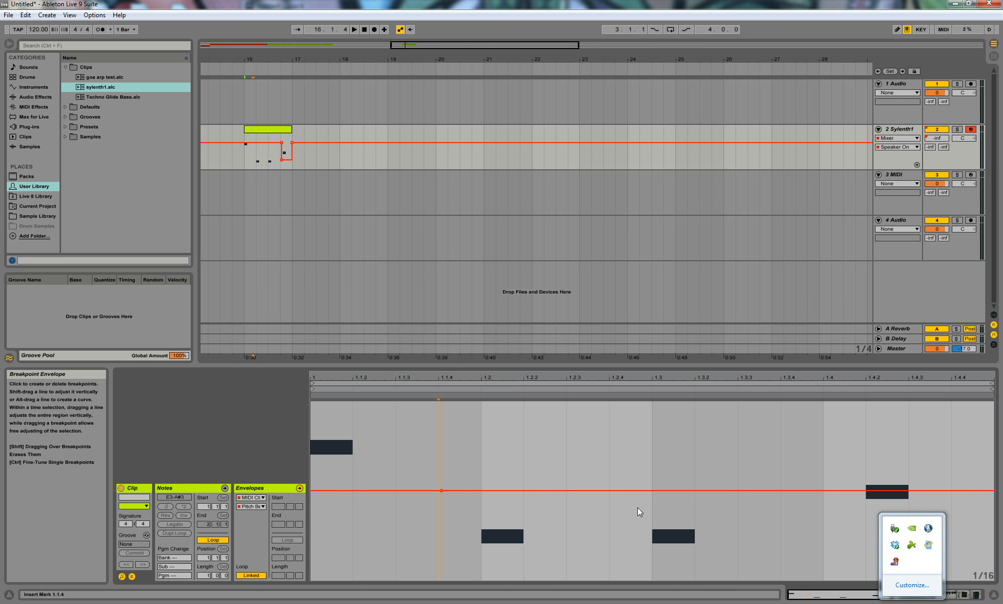
{"action": "left_click", "coordinate": [664, 490]}
{"action": "left_click_drag", "start_coordinate": [654, 491], "coordinate": [615, 437]}
{"action": "left_click", "coordinate": [341, 490]}
{"action": "left_click_drag", "start_coordinate": [379, 491], "coordinate": [417, 436]}
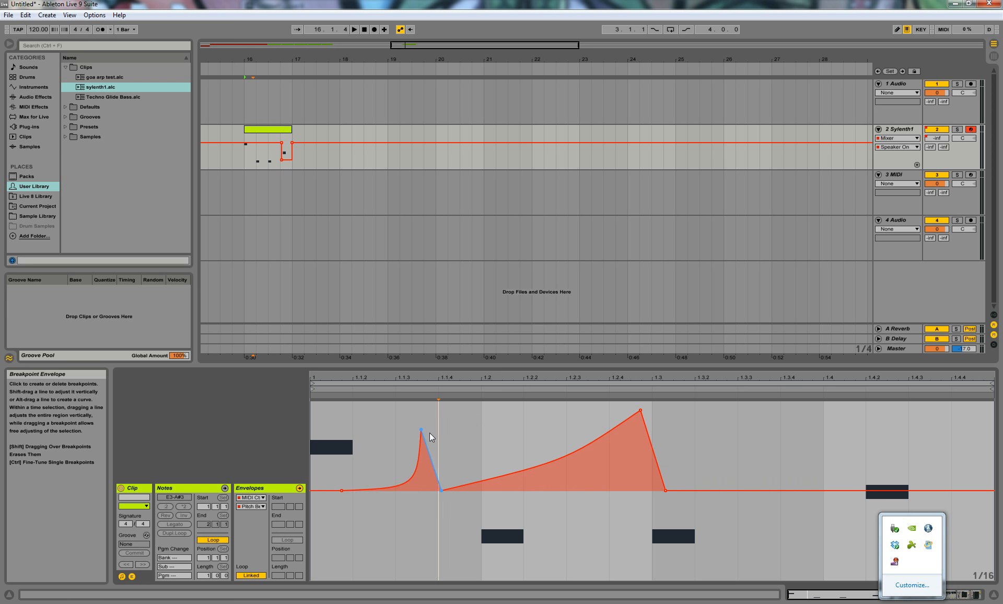
Save the 4 Audio track as the default audio track in the Session View, and show the 3 MIDI track's devices.
{"action": "key", "text": "Tab"}
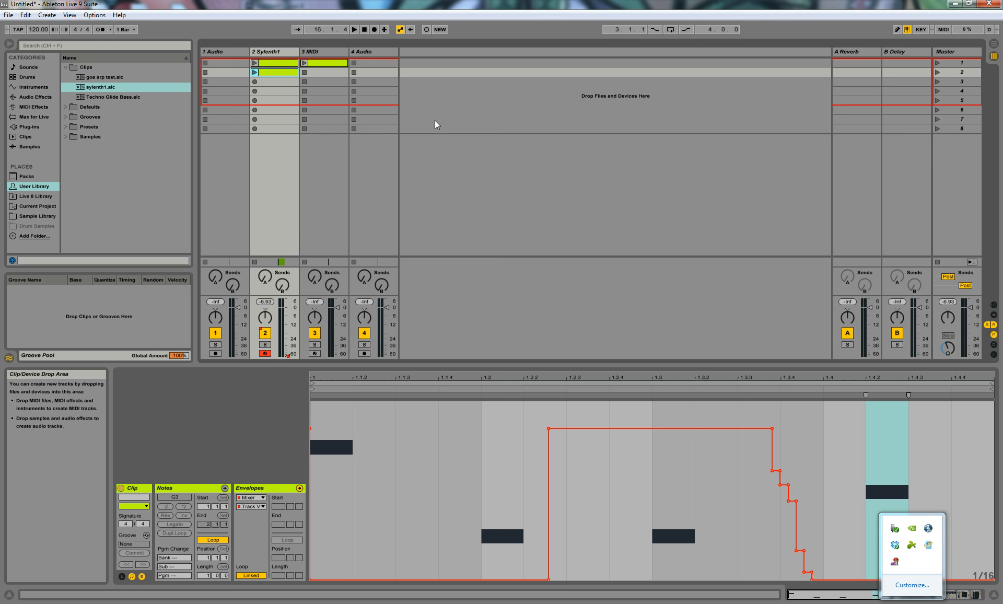
{"action": "left_click", "coordinate": [375, 50]}
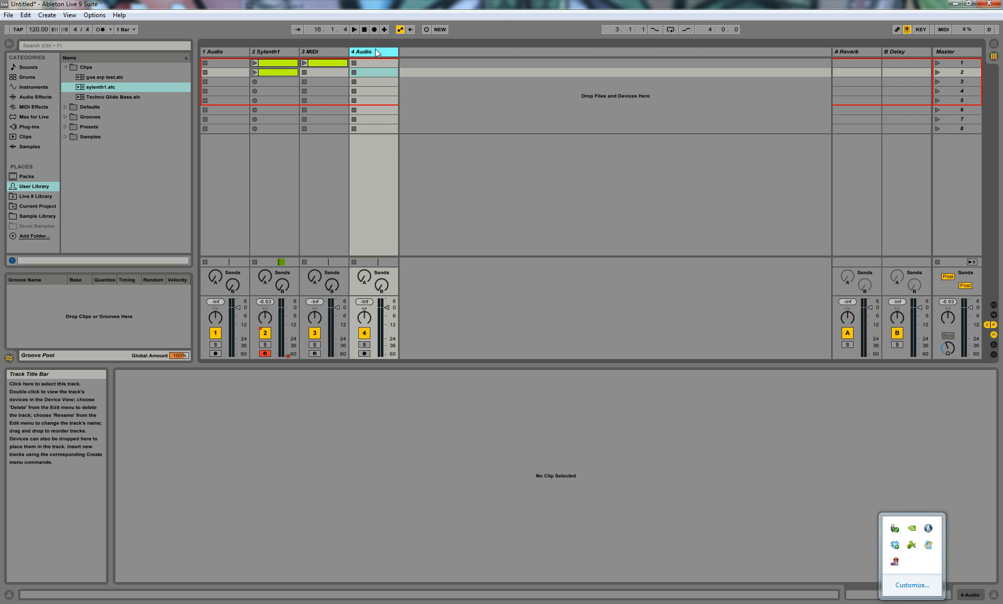
{"action": "right_click", "coordinate": [371, 47]}
{"action": "right_click", "coordinate": [364, 53]}
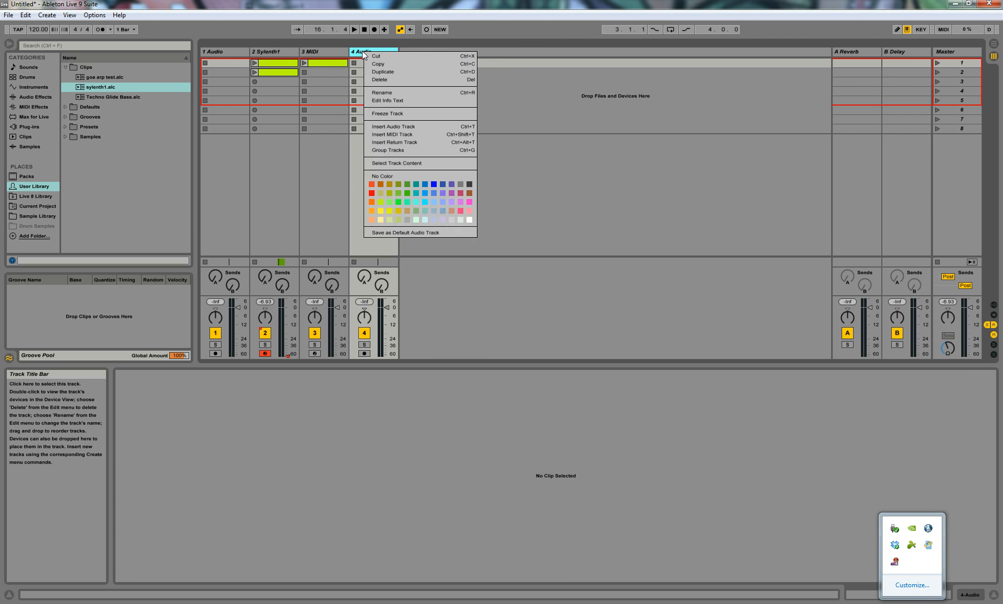
{"action": "left_click", "coordinate": [400, 233]}
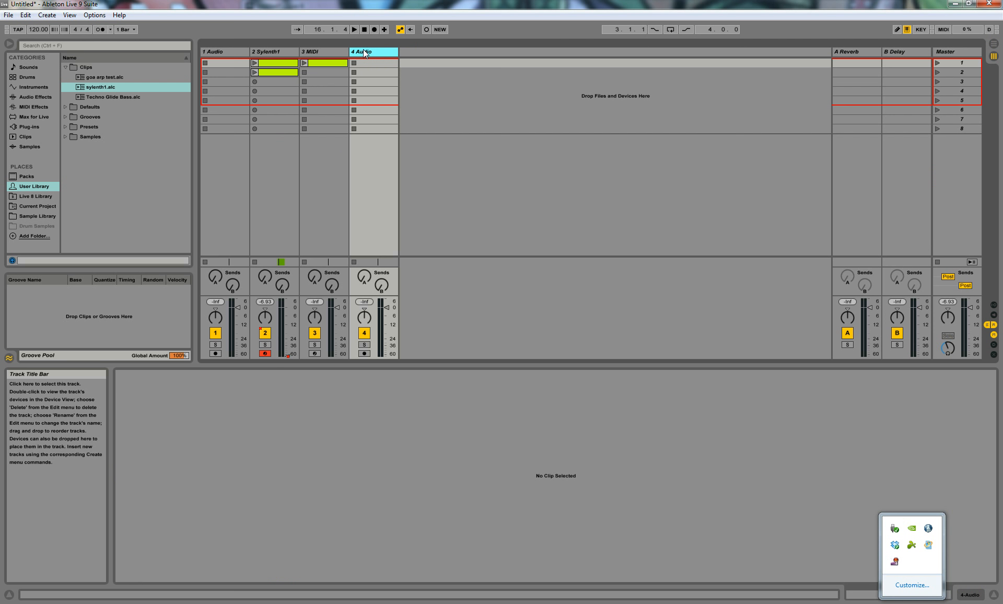
{"action": "left_click", "coordinate": [329, 49]}
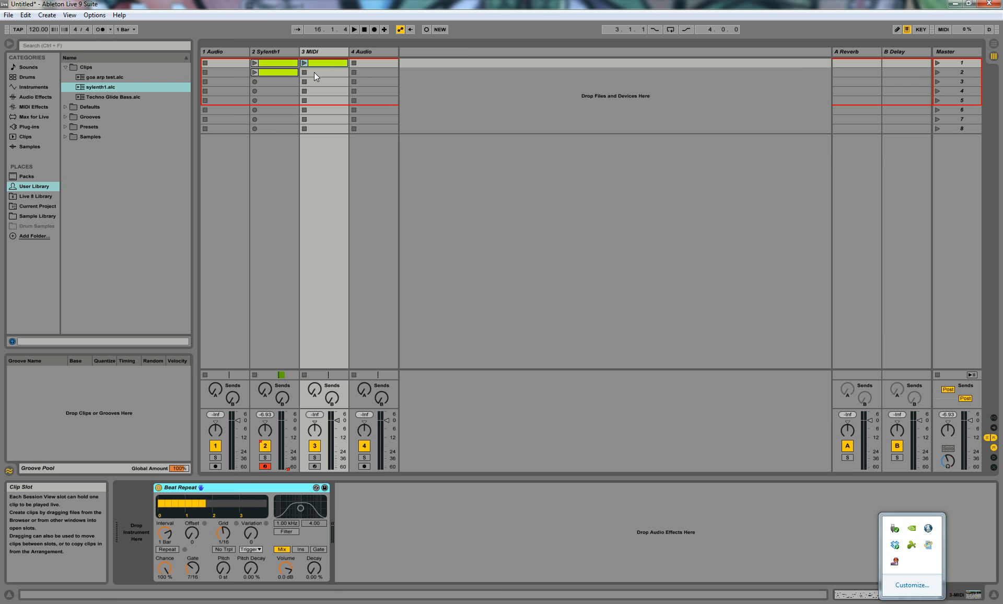
{"action": "right_click", "coordinate": [356, 51]}
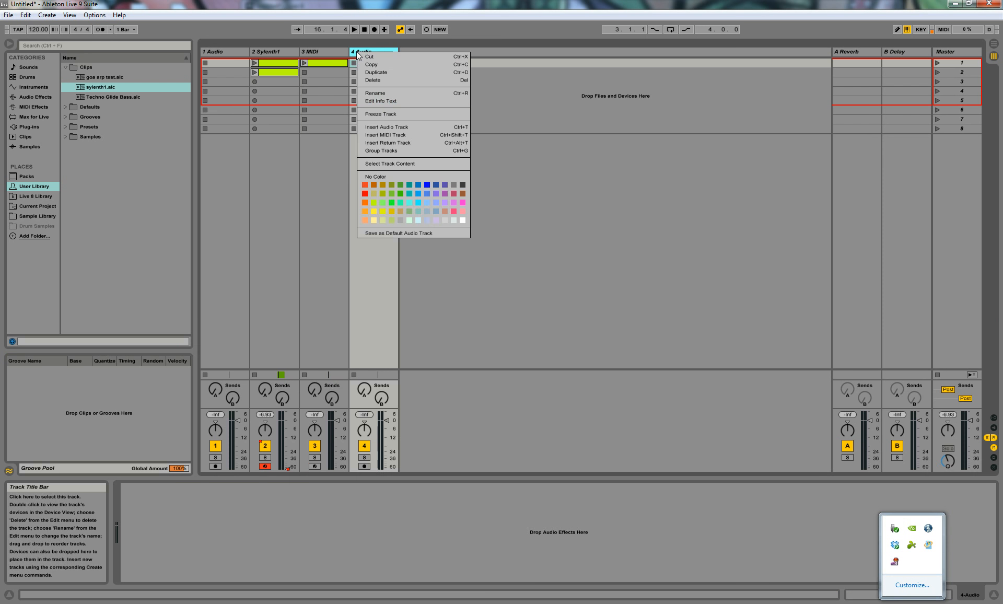
{"action": "left_click", "coordinate": [395, 233]}
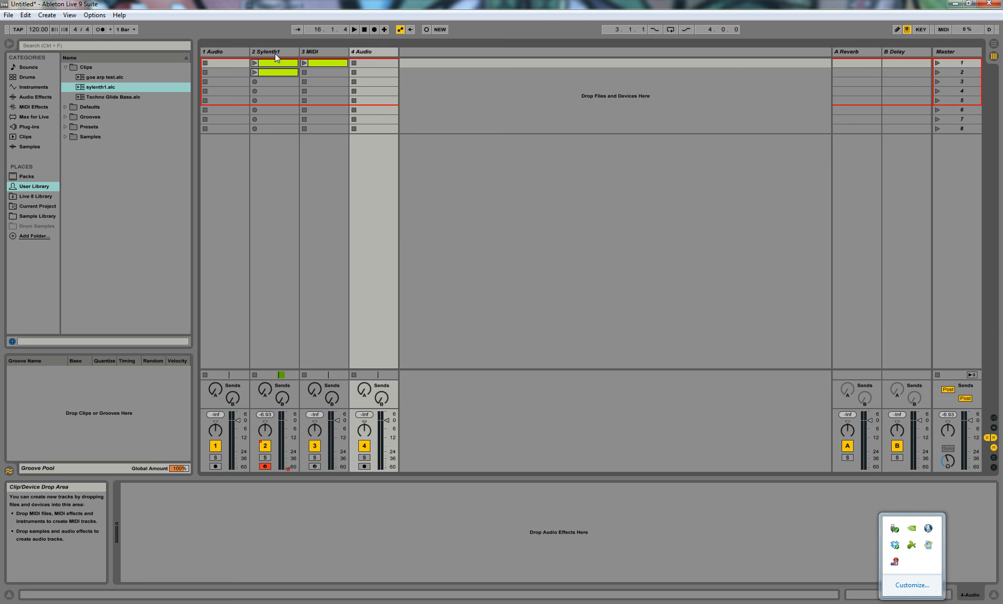
{"action": "left_click", "coordinate": [321, 50]}
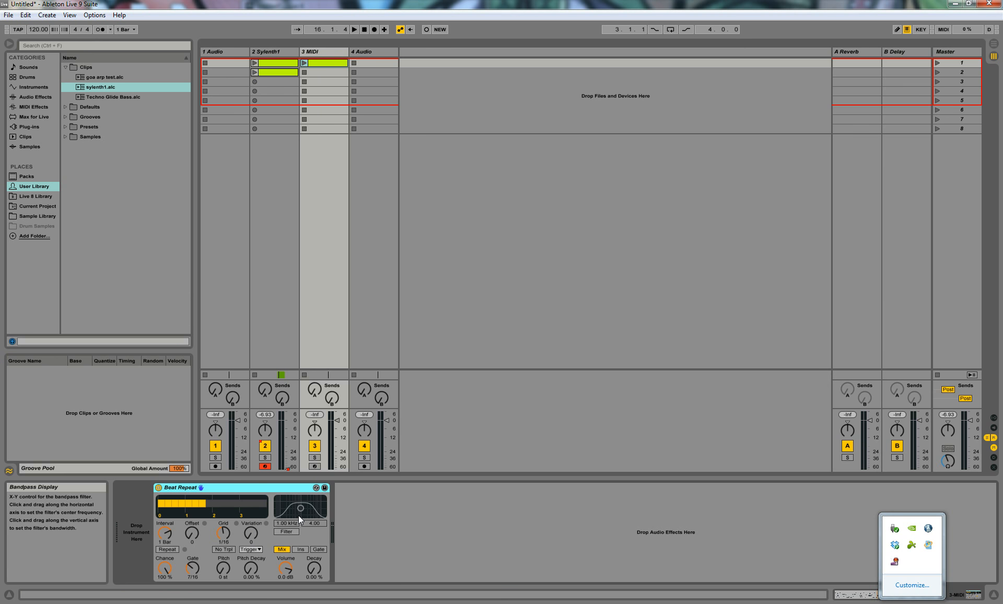
Audition presets on the 3 MIDI track's Beat Repeat device in hot-swap mode, ending with the Deconstruct preset loaded.
{"action": "key", "text": "q"}
{"action": "key", "text": "q"}
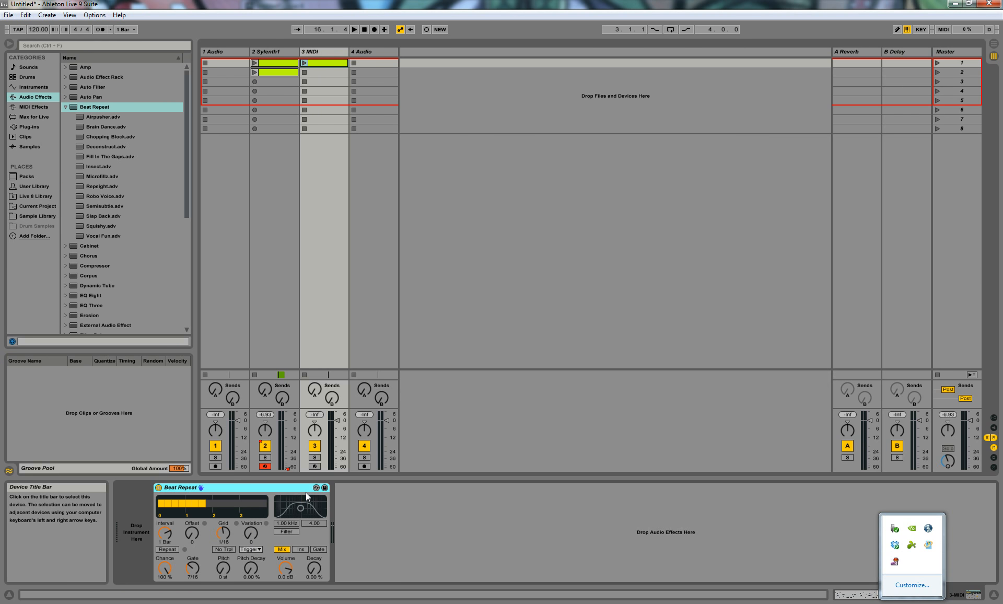
{"action": "key", "text": "q"}
{"action": "left_click", "coordinate": [104, 206]}
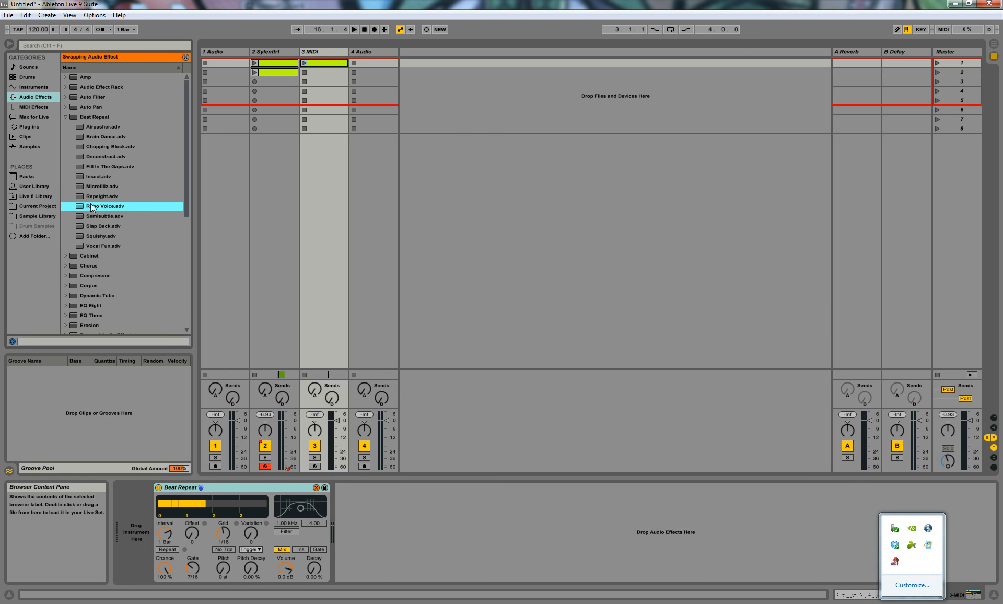
{"action": "left_click", "coordinate": [106, 188]}
{"action": "left_click", "coordinate": [113, 211]}
{"action": "left_click", "coordinate": [115, 167]}
{"action": "left_click", "coordinate": [121, 216]}
{"action": "left_click", "coordinate": [121, 232]}
{"action": "left_click", "coordinate": [123, 206]}
{"action": "left_click", "coordinate": [125, 186]}
{"action": "left_click", "coordinate": [127, 166]}
{"action": "left_click", "coordinate": [127, 157]}
{"action": "key", "text": "Escape"}
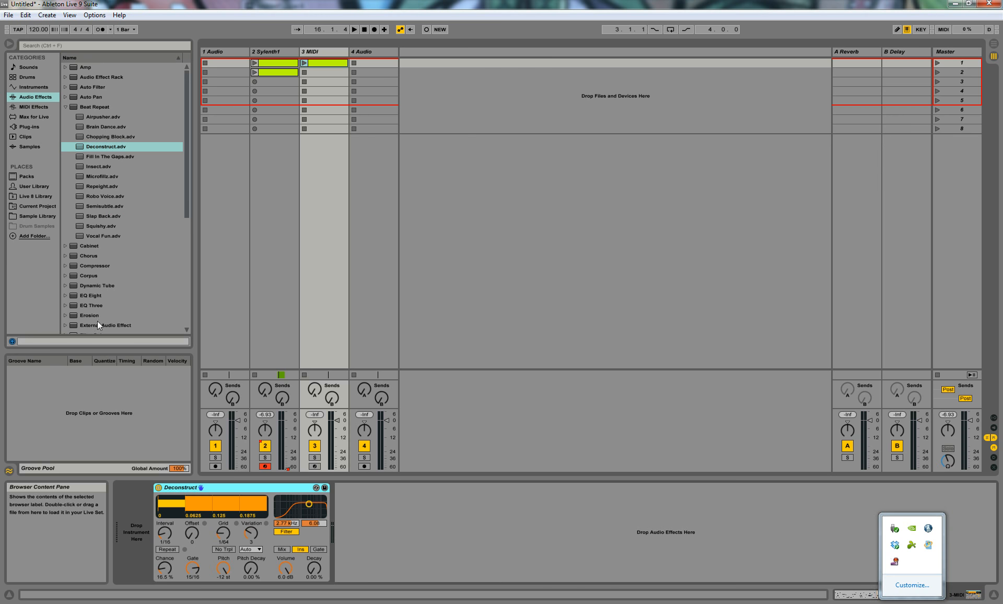
Find the Swing and Groove folder in the Core Library and preview the Hip Hop 1 and Hip Hop 3 grooves.
{"action": "left_click", "coordinate": [102, 400]}
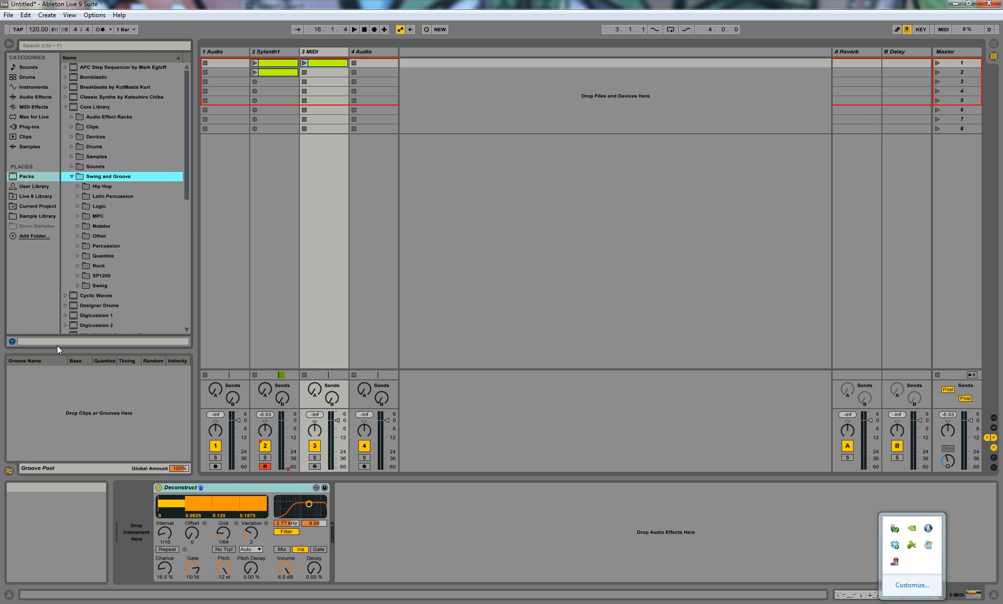
{"action": "left_click", "coordinate": [108, 207]}
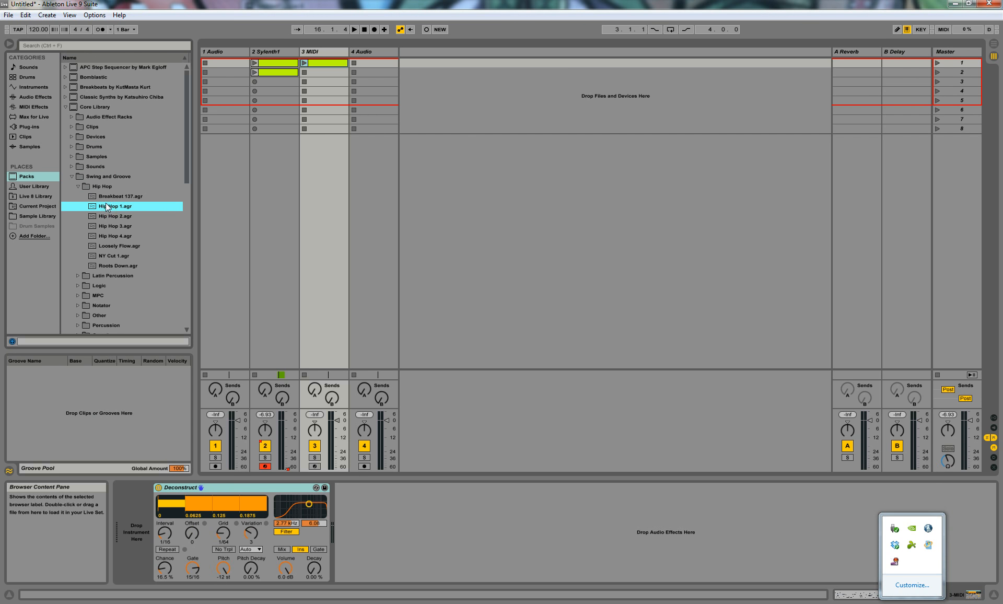
{"action": "left_click", "coordinate": [117, 226]}
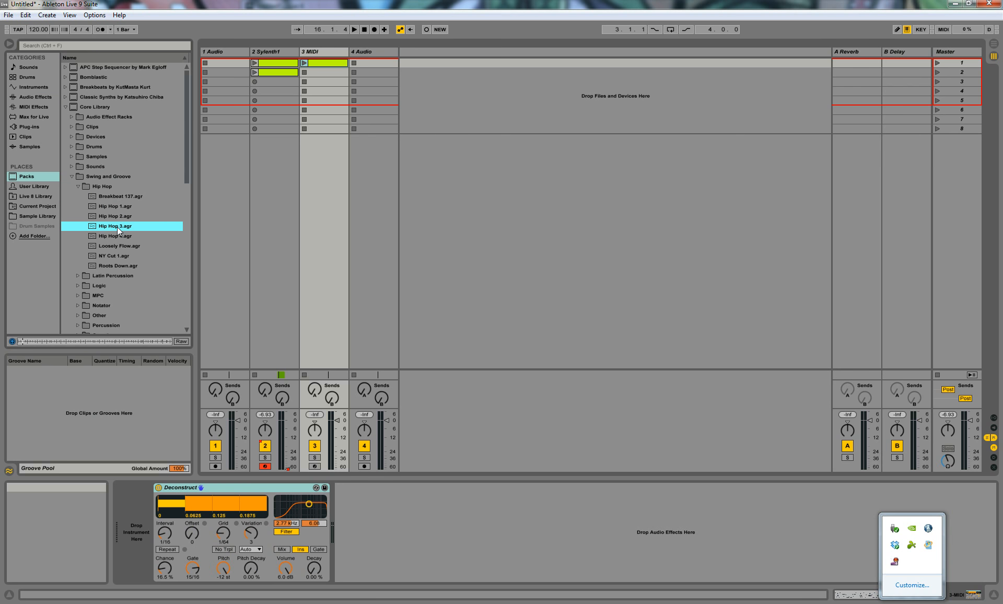
{"action": "double_click", "coordinate": [86, 186]}
Preview the MPC 8 Swing-60, Swing-65 and Swing-68 grooves in the MPC folder with the master cue volume raised.
{"action": "scroll", "coordinate": [81, 221], "scroll_direction": "down", "scroll_amount": 1}
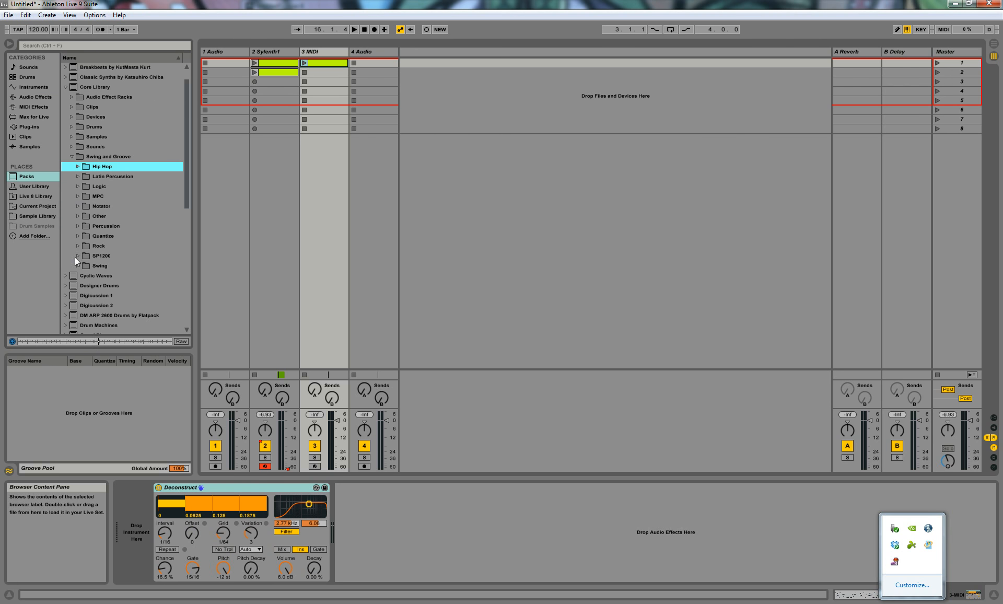
{"action": "double_click", "coordinate": [74, 194]}
{"action": "left_click", "coordinate": [111, 236]}
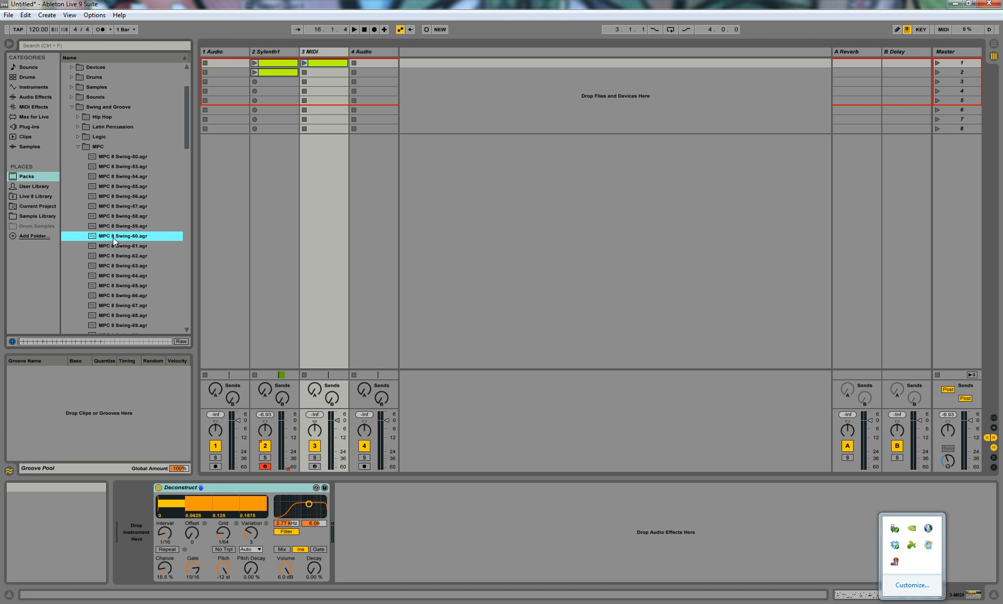
{"action": "left_click_drag", "start_coordinate": [947, 461], "coordinate": [947, 423]}
{"action": "left_click", "coordinate": [103, 286]}
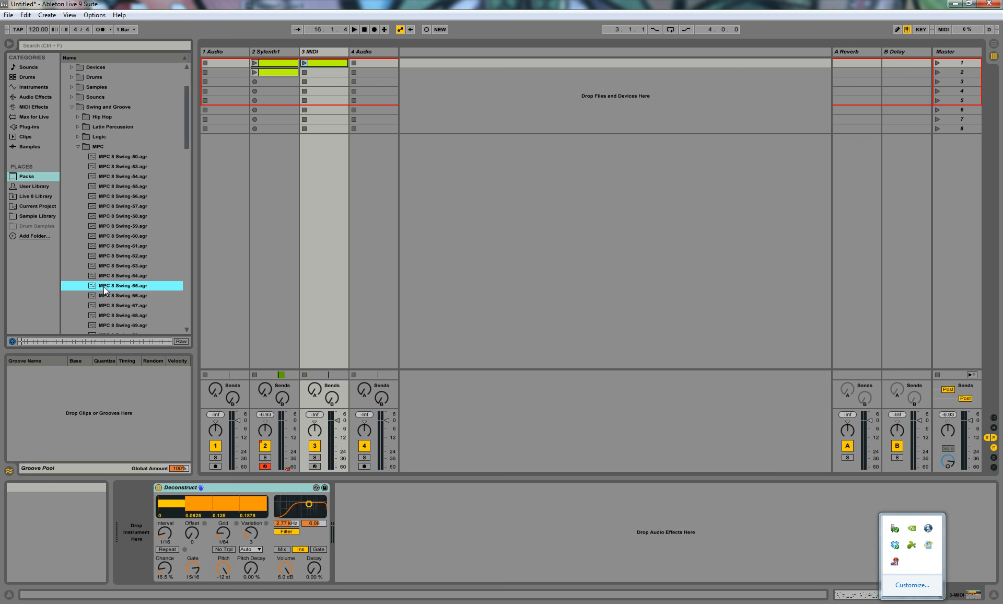
{"action": "scroll", "coordinate": [110, 282], "scroll_direction": "down", "scroll_amount": 5}
{"action": "left_click", "coordinate": [134, 216]}
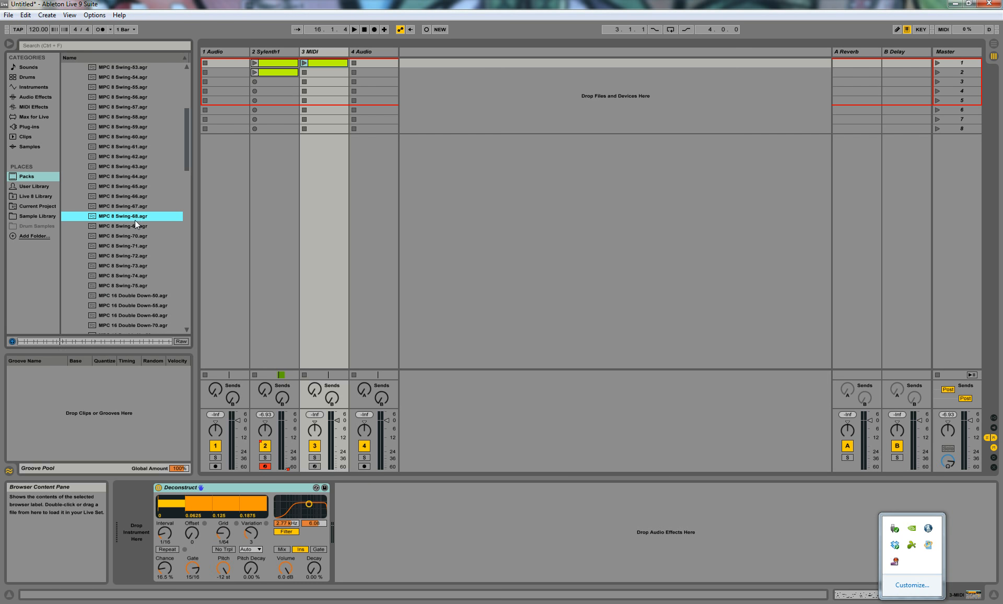
Preview the MPC 16 Double Down-60, Double Down-70, Double Up-50 and Double Up-55 grooves.
{"action": "scroll", "coordinate": [136, 251], "scroll_direction": "down", "scroll_amount": 3}
{"action": "left_click", "coordinate": [136, 266]}
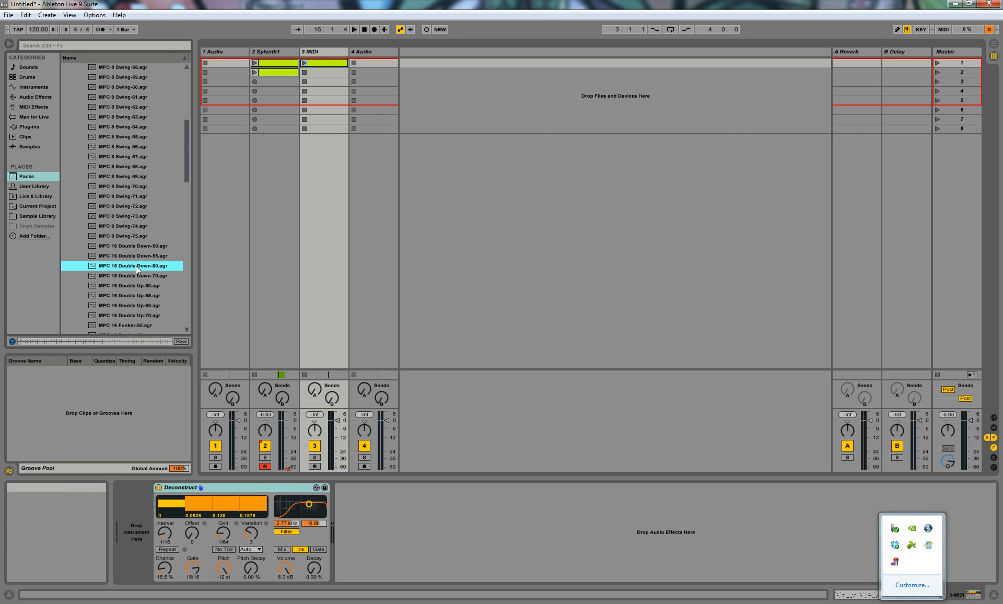
{"action": "scroll", "coordinate": [138, 267], "scroll_direction": "down", "scroll_amount": 3}
{"action": "left_click", "coordinate": [155, 227]}
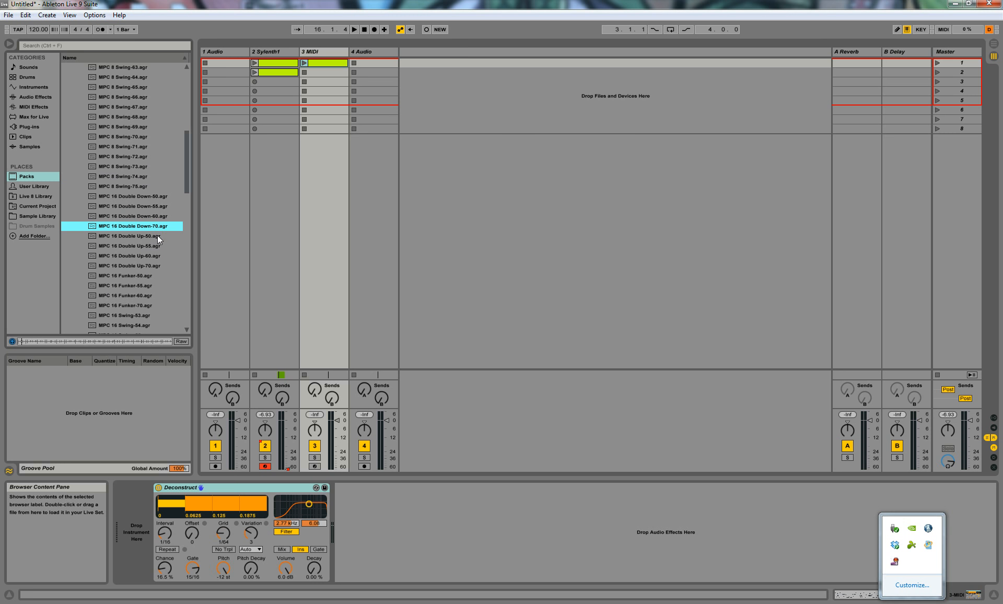
{"action": "left_click", "coordinate": [161, 236]}
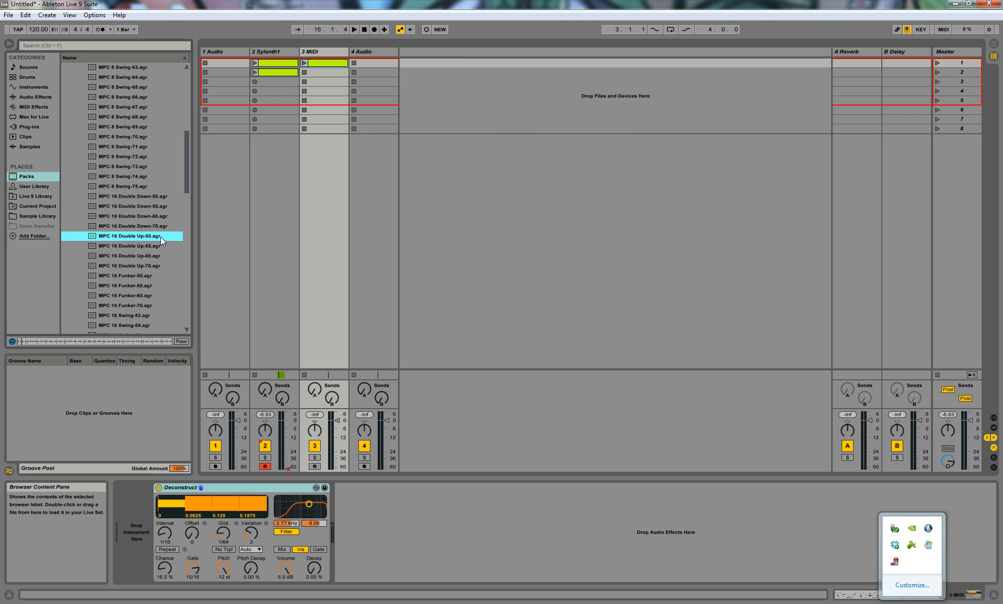
{"action": "left_click", "coordinate": [155, 249]}
Preview several MPC 16 Swing grooves, including Swing-58, Swing-59, Swing-61, Swing-66 and Swing-74.
{"action": "scroll", "coordinate": [151, 243], "scroll_direction": "down", "scroll_amount": 4}
{"action": "scroll", "coordinate": [149, 237], "scroll_direction": "down", "scroll_amount": 3}
{"action": "left_click", "coordinate": [149, 236]}
{"action": "scroll", "coordinate": [152, 244], "scroll_direction": "down", "scroll_amount": 2}
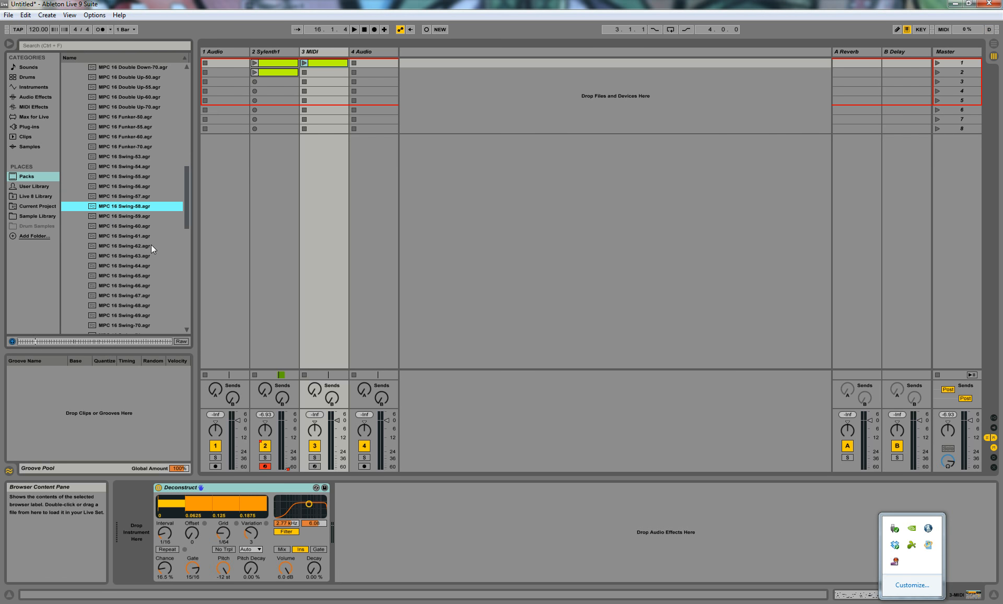
{"action": "left_click", "coordinate": [156, 220]}
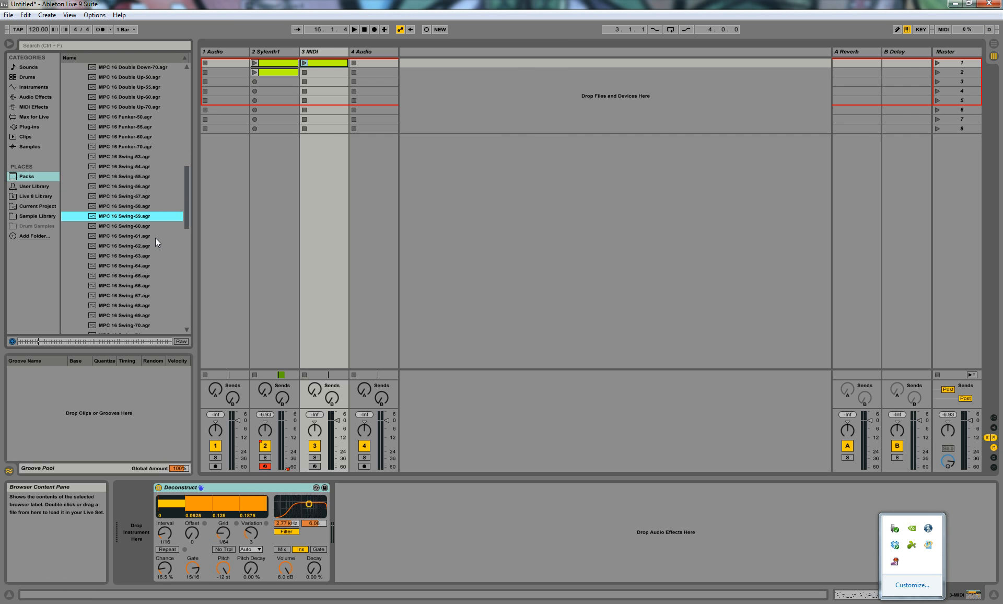
{"action": "left_click", "coordinate": [155, 237]}
{"action": "left_click", "coordinate": [148, 284]}
{"action": "scroll", "coordinate": [147, 284], "scroll_direction": "down", "scroll_amount": 3}
{"action": "scroll", "coordinate": [147, 283], "scroll_direction": "down", "scroll_amount": 3}
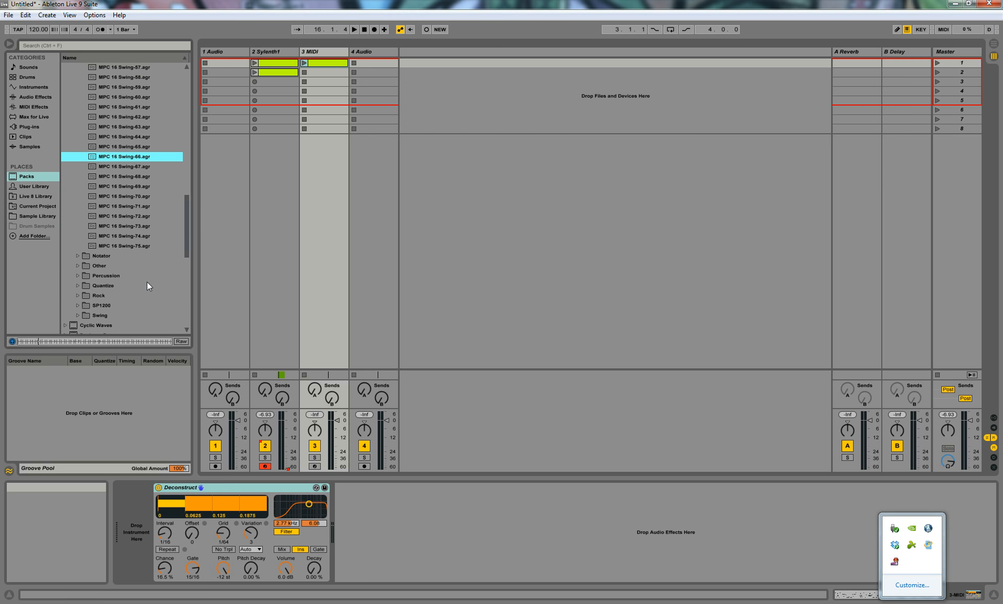
{"action": "left_click", "coordinate": [148, 236]}
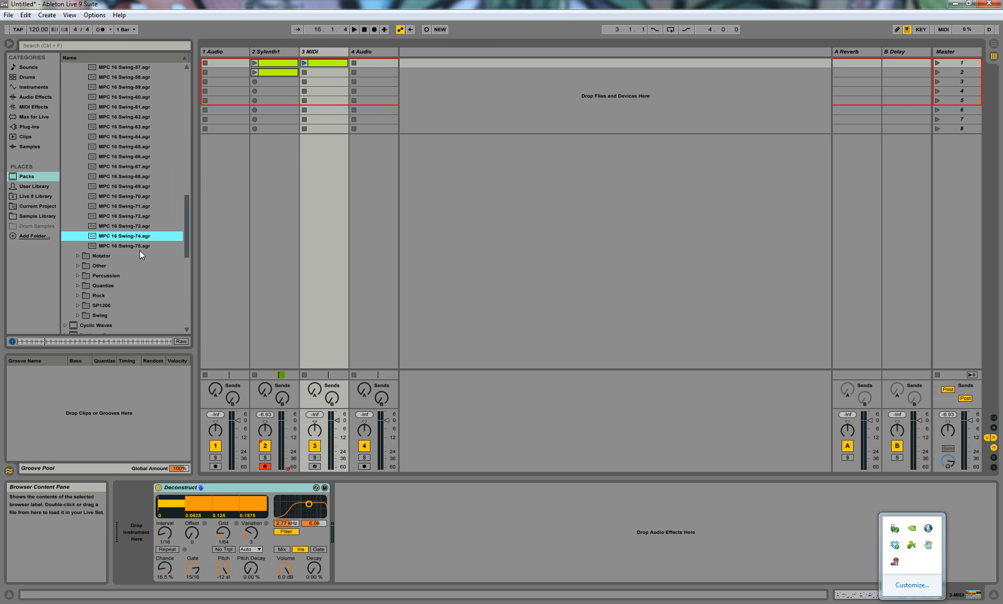
Preview the MPC 16 Swing-56 groove and turn the master cue volume all the way down.
{"action": "scroll", "coordinate": [140, 250], "scroll_direction": "up", "scroll_amount": 6}
{"action": "scroll", "coordinate": [140, 261], "scroll_direction": "up", "scroll_amount": 1}
{"action": "left_click", "coordinate": [139, 256]}
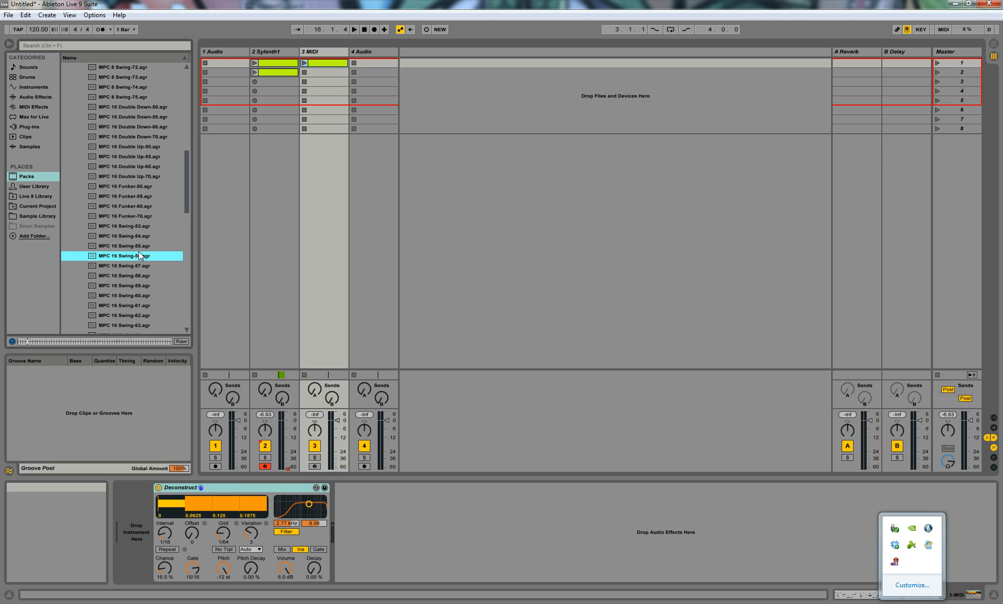
{"action": "scroll", "coordinate": [139, 255], "scroll_direction": "up", "scroll_amount": 2}
{"action": "left_click_drag", "start_coordinate": [948, 461], "coordinate": [947, 522]}
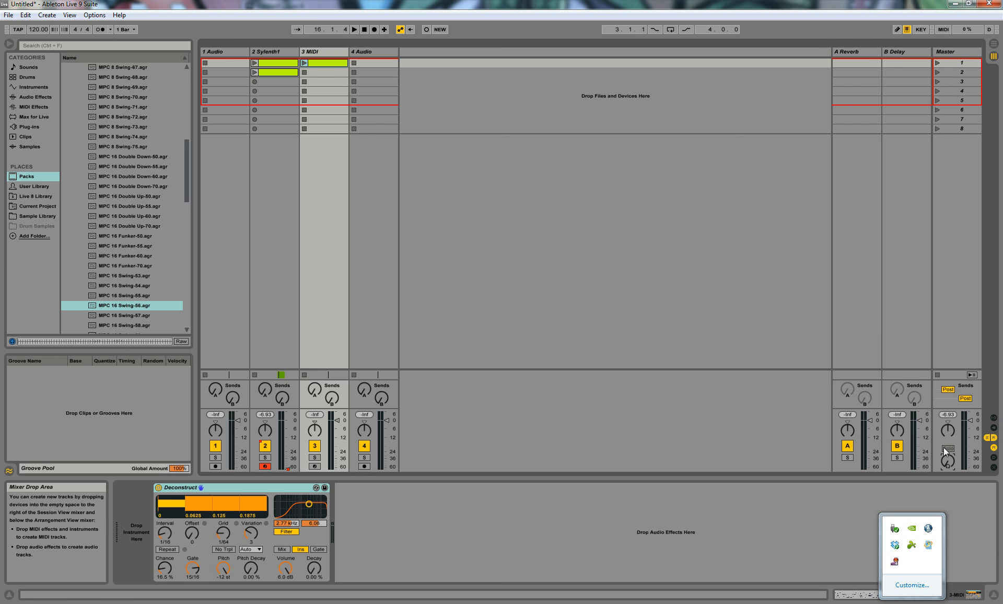
Select the MPC 8 Swing-73 groove, then collapse the MPC folder and move the selection up to the Logic folder.
{"action": "scroll", "coordinate": [102, 178], "scroll_direction": "up", "scroll_amount": 5}
{"action": "left_click", "coordinate": [101, 176]}
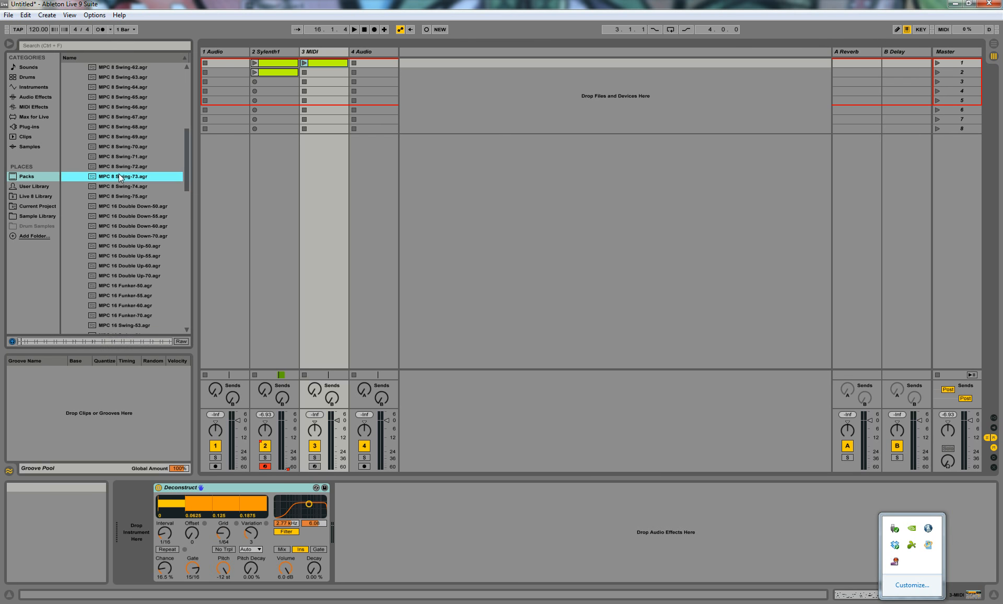
{"action": "key", "text": "Up"}
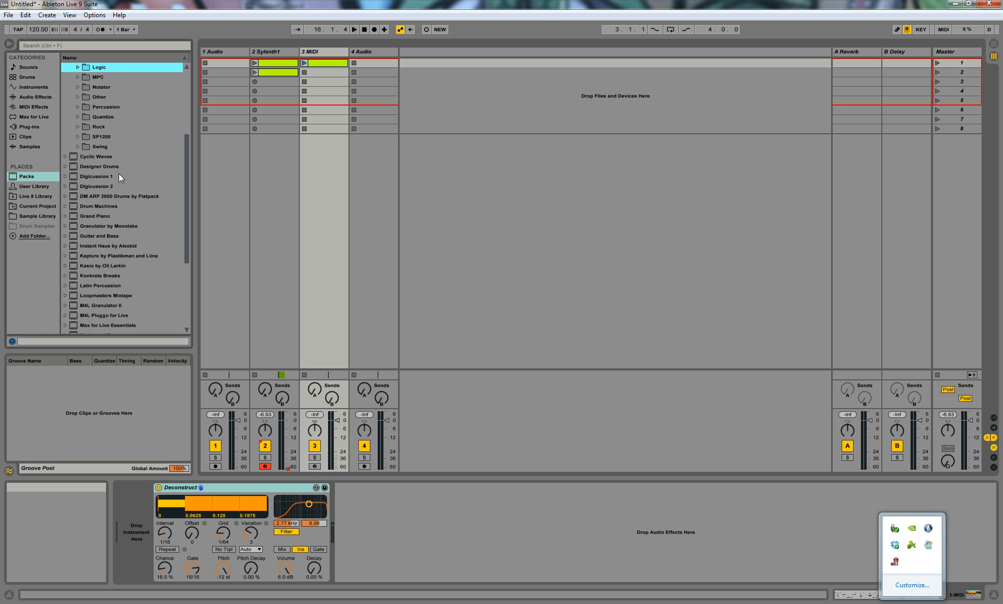
Deactivate the 2 Sylenth1 track.
{"action": "key", "text": "F2"}
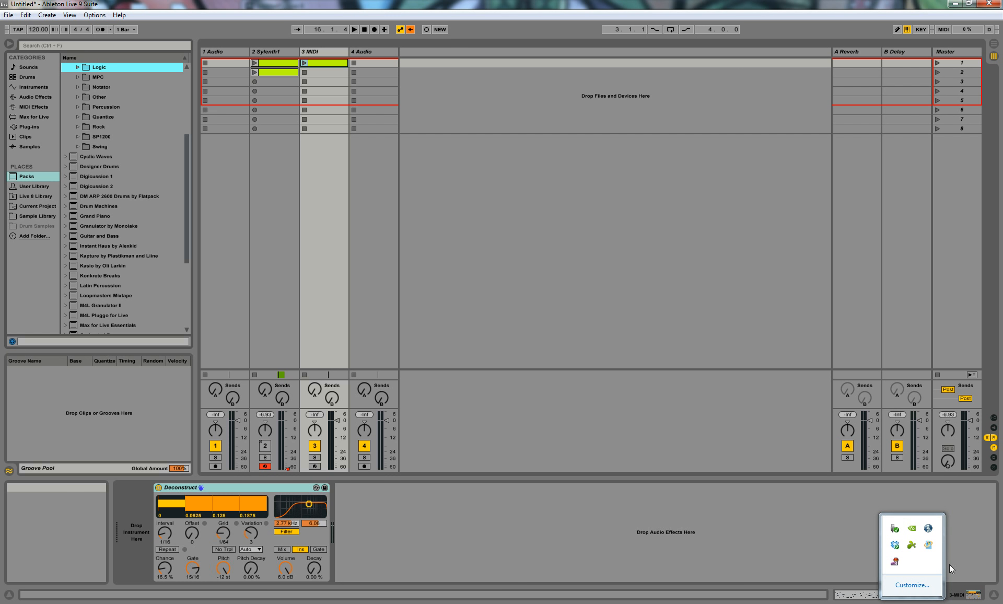